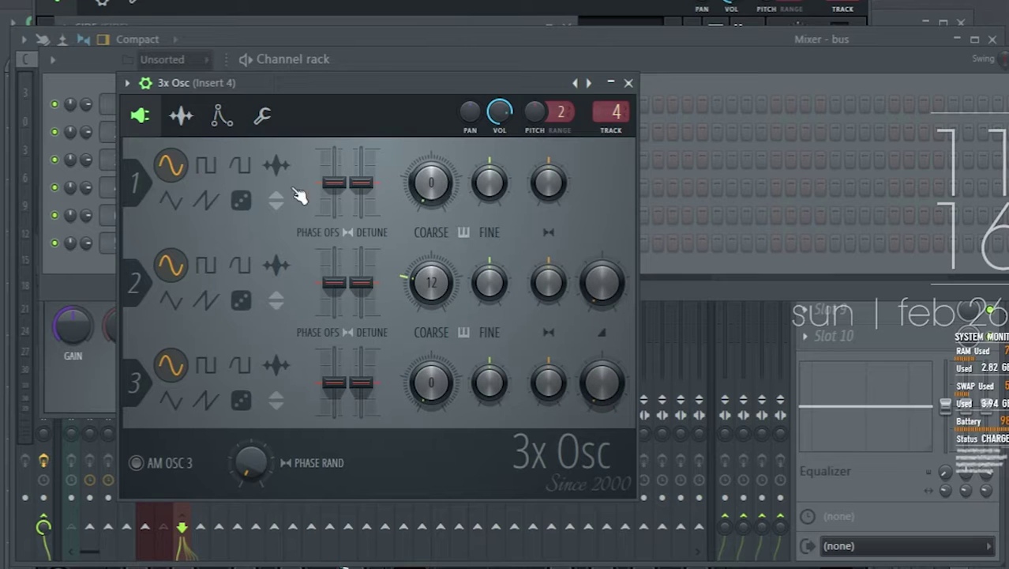
- Shape the 3x Osc volume envelope with minimum attack, hold, sustain and release, and a short decay
click(221, 117)
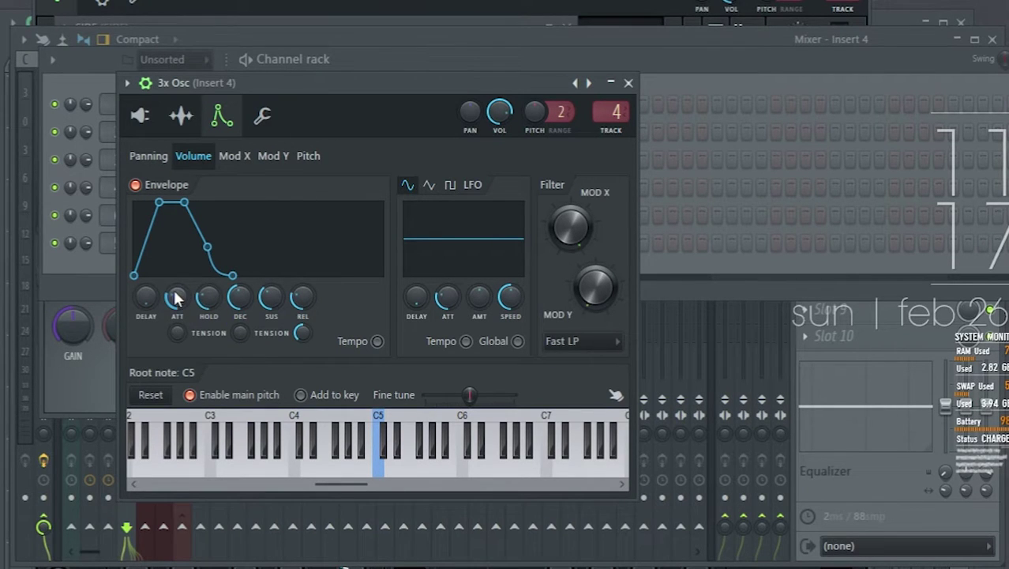
drag(176, 293, 176, 348)
drag(239, 298, 239, 352)
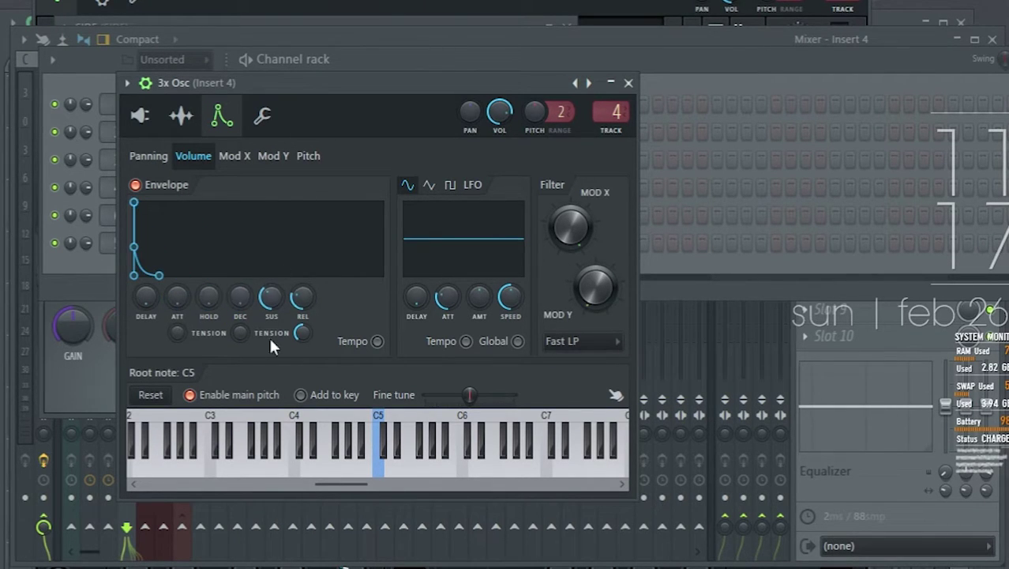
scroll(269, 306, down, 5)
scroll(305, 307, down, 5)
scroll(239, 303, up, 2)
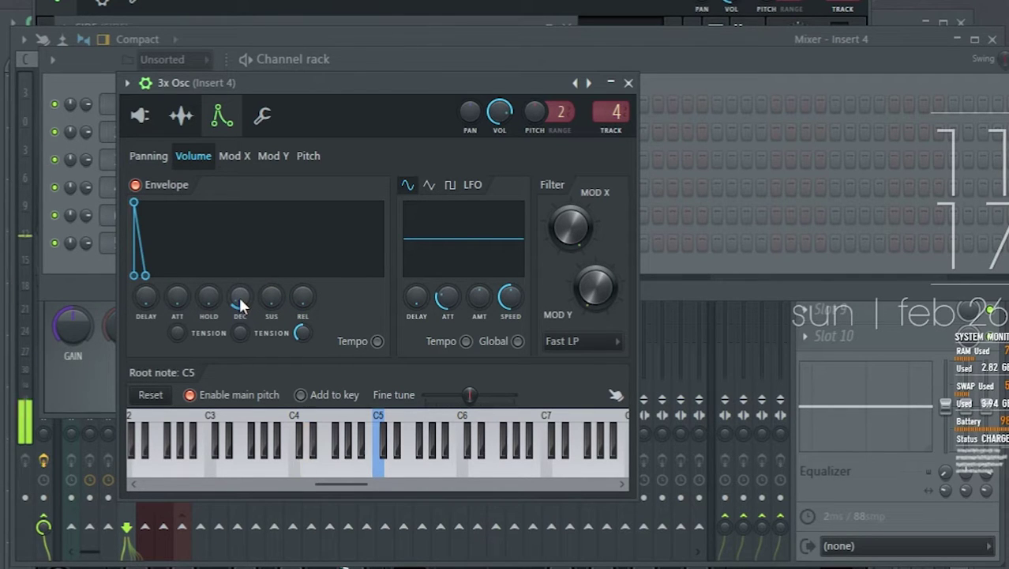
scroll(239, 296, down, 1)
scroll(240, 296, up, 2)
- Raise the pitch envelope amount and set its attack, hold, sustain and release to minimum with a very short decay
click(308, 156)
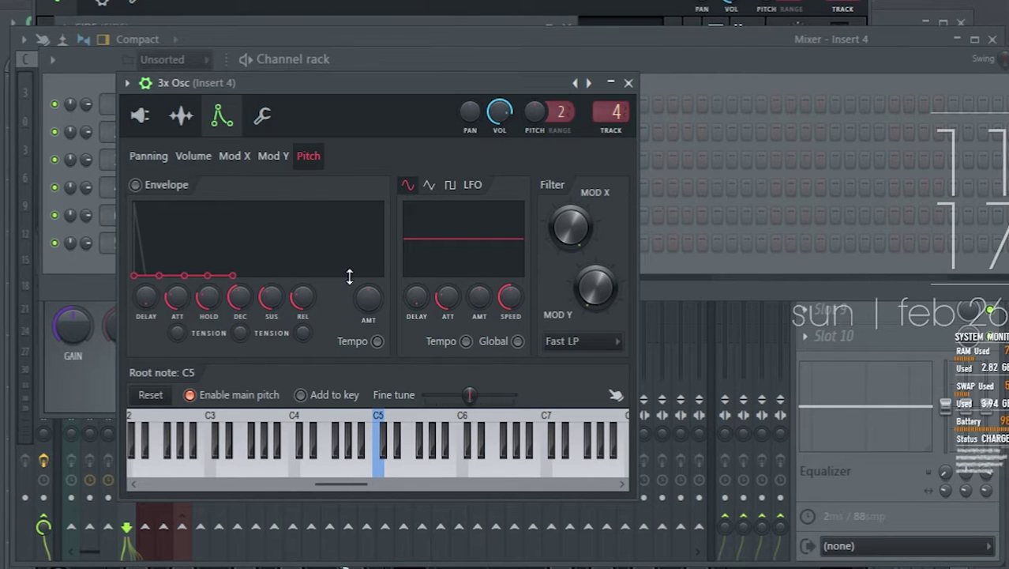
drag(365, 312, 362, 298)
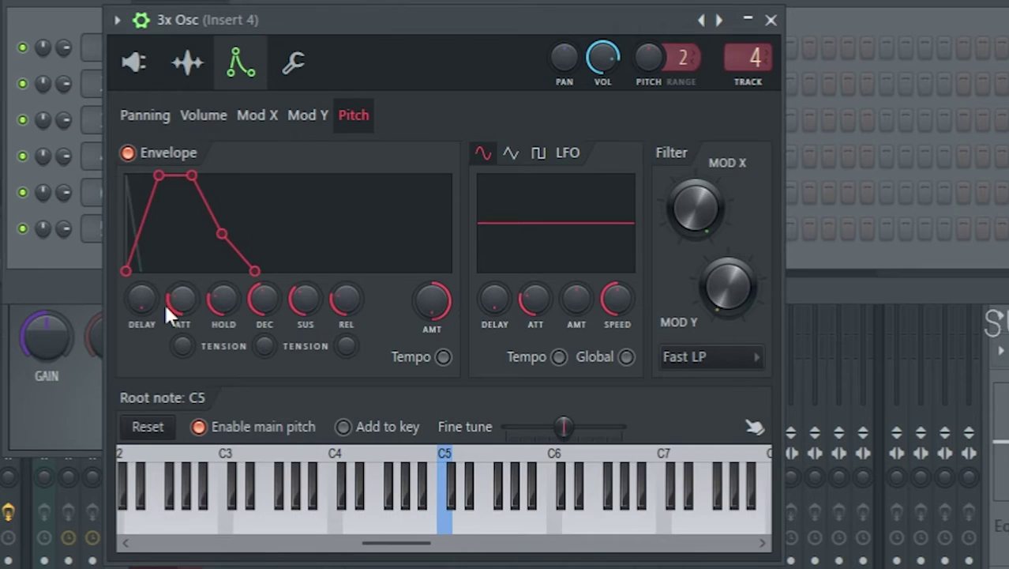
drag(169, 307, 169, 348)
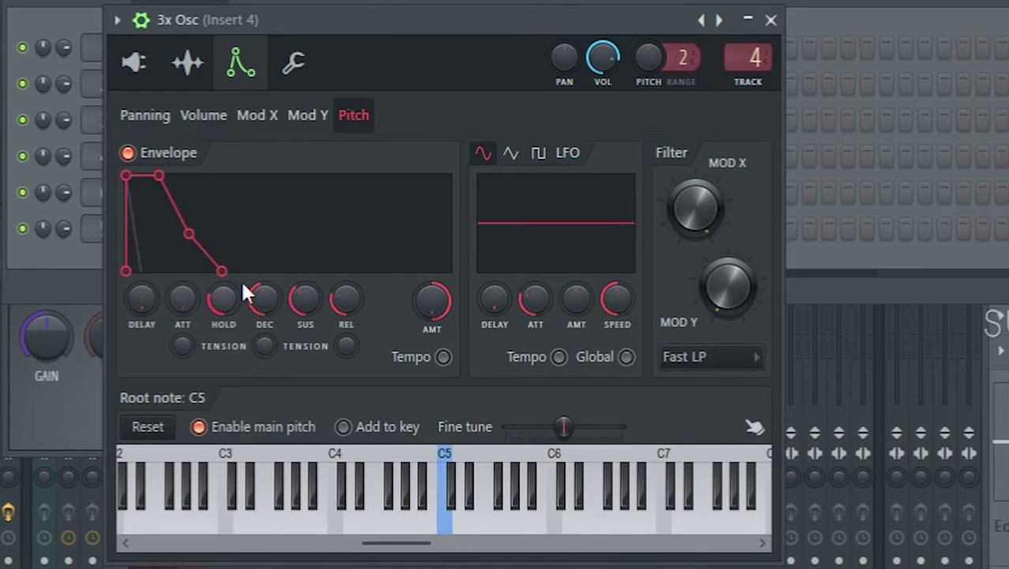
drag(240, 287, 265, 355)
drag(297, 302, 297, 343)
drag(345, 298, 346, 330)
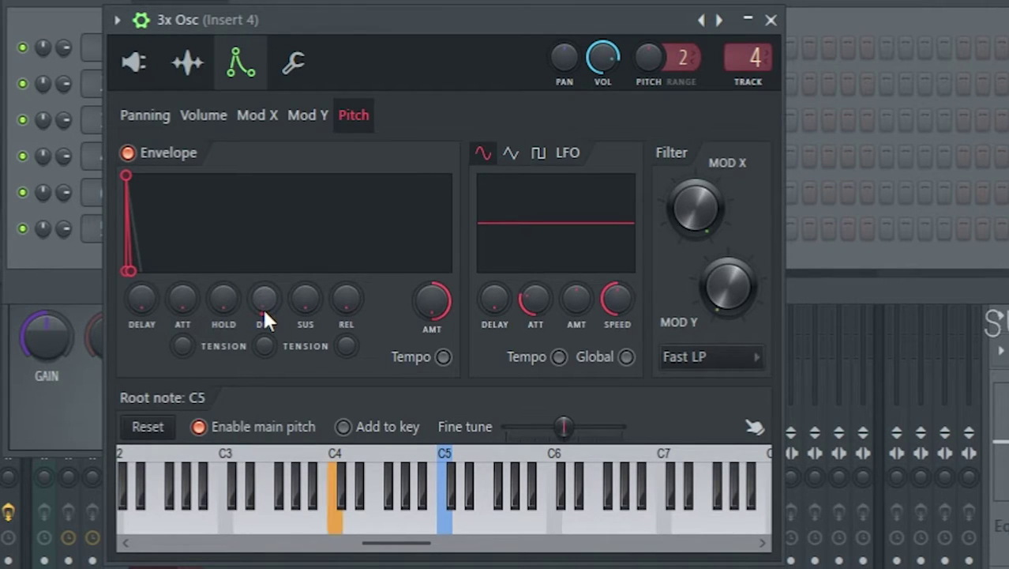
- Raise oscillator 2's level, switch it to a triangle wave and set its coarse pitch to 0
click(139, 65)
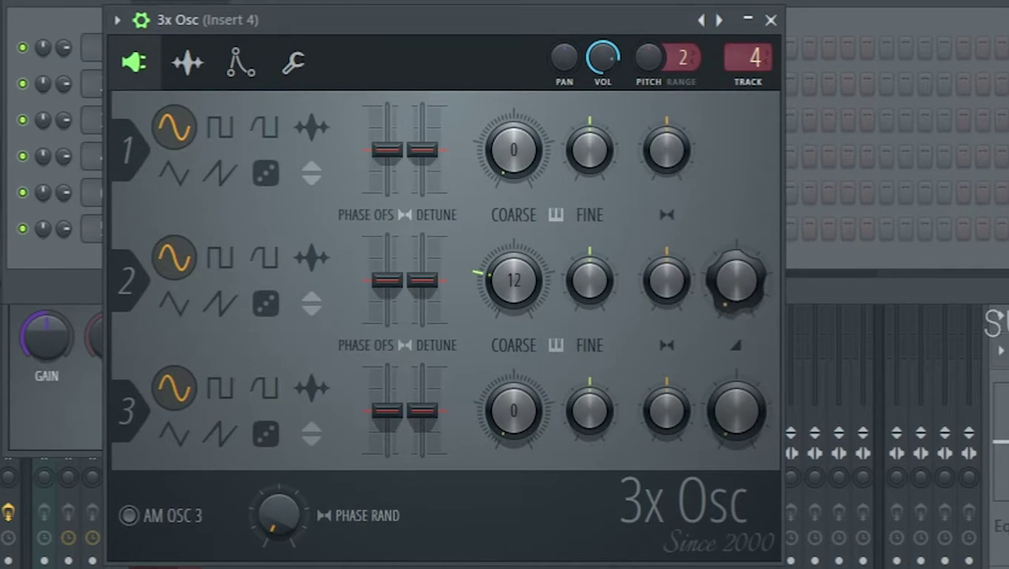
drag(736, 281, 736, 243)
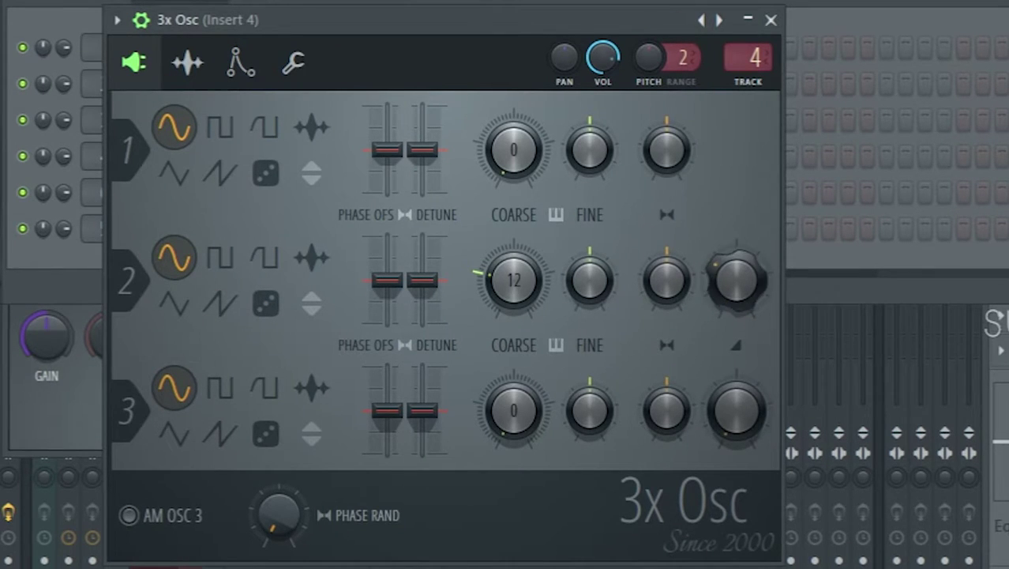
click(175, 302)
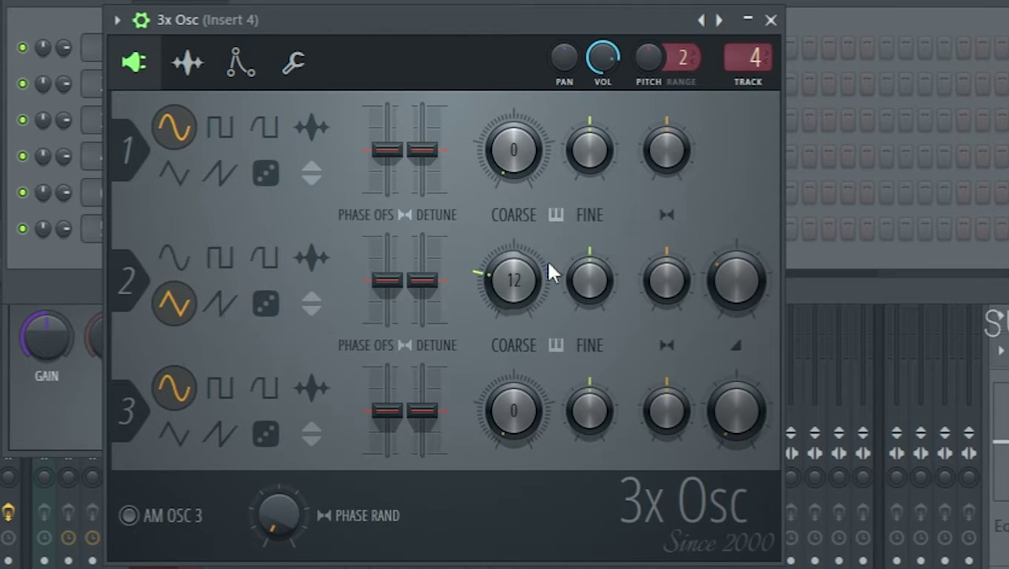
drag(531, 275, 528, 277)
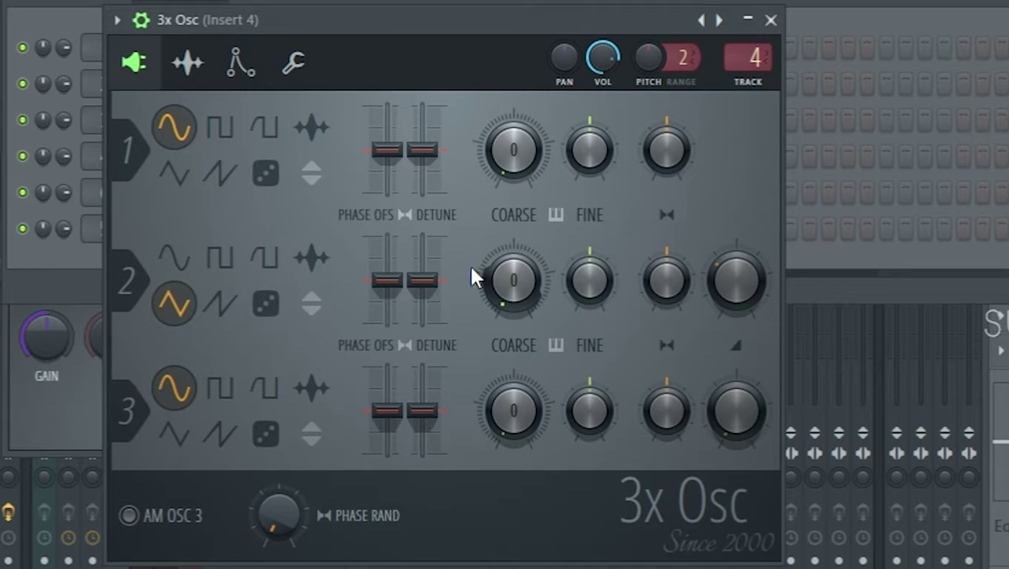
- Set oscillator 3 to the noise waveform and mix it in at a very low level
click(267, 434)
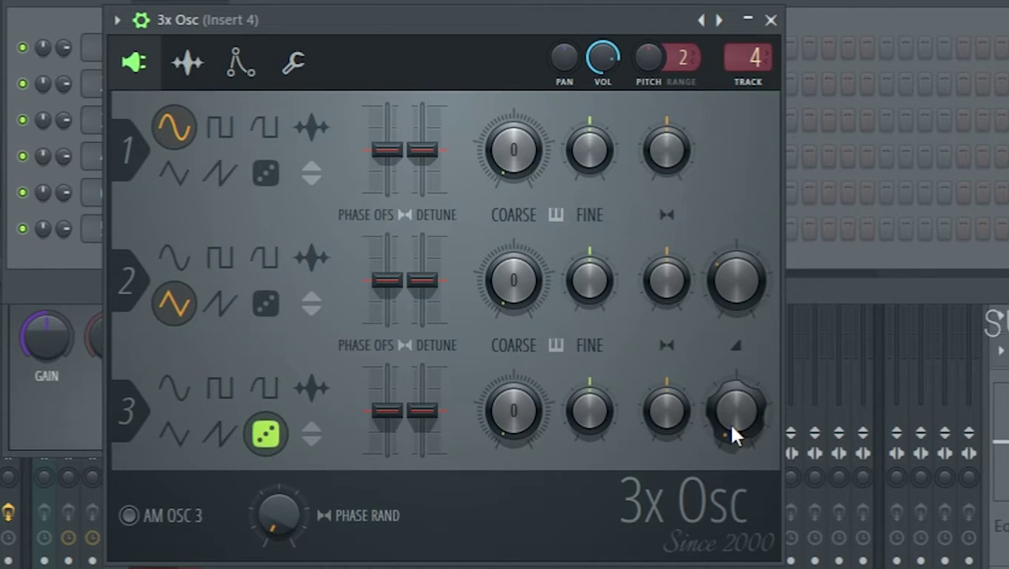
mouse_move(726, 418)
mouse_down()
mouse_move(726, 407)
mouse_move(726, 417)
mouse_up()
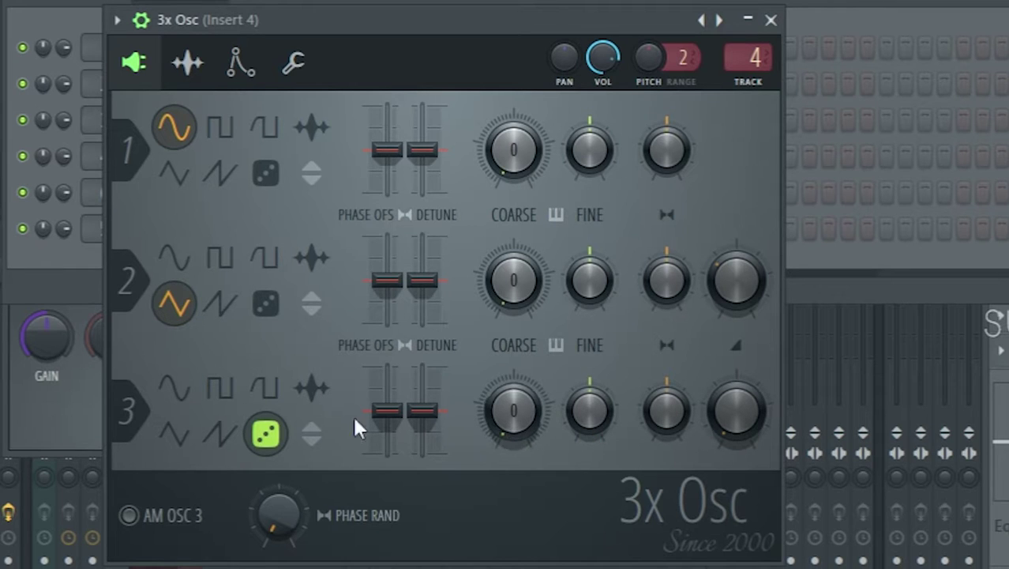
- Load Fruity Limiter into the first effect slot of the 3x Osc mixer track and raise its gain
click(119, 24)
click(449, 94)
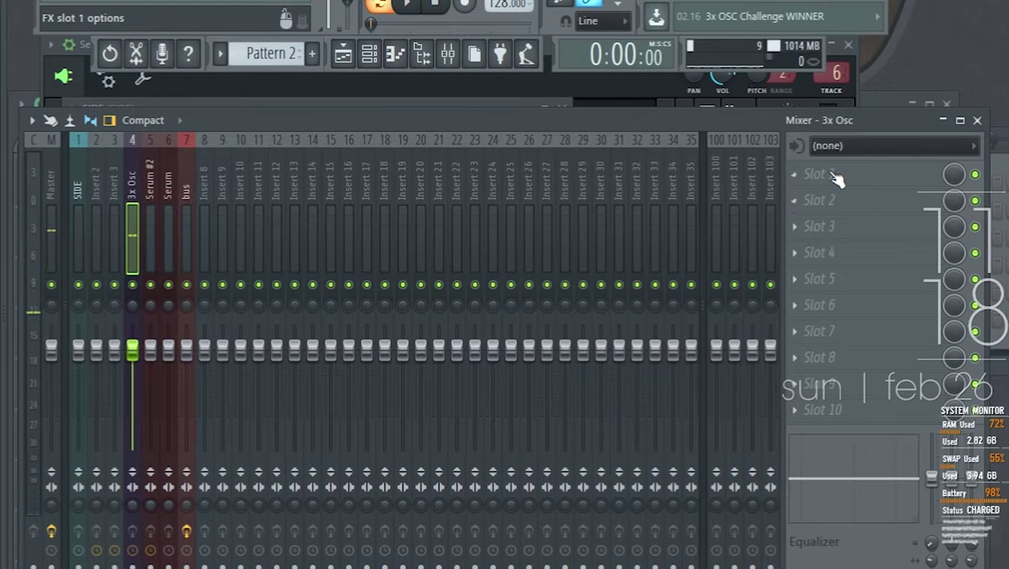
click(821, 174)
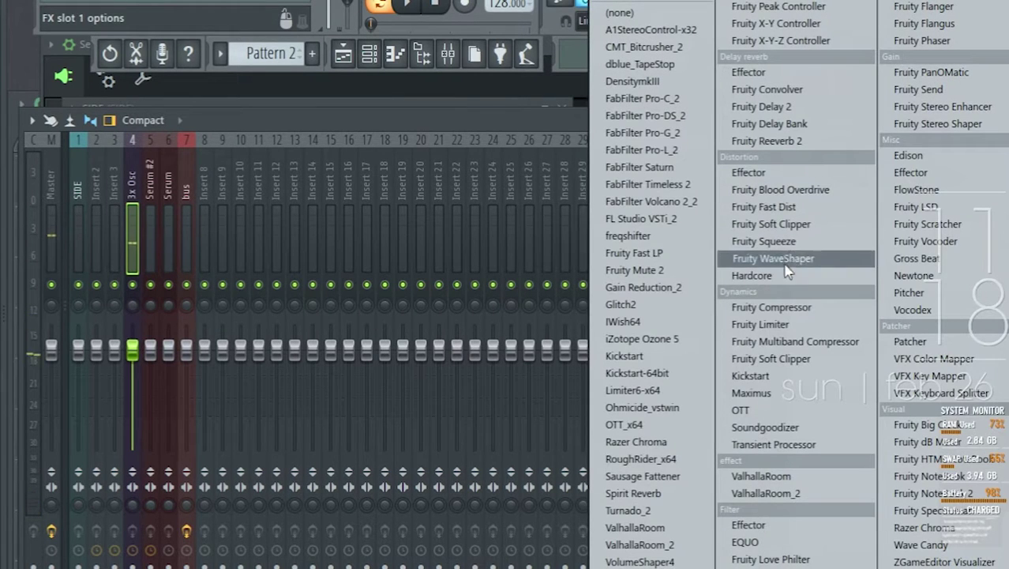
click(760, 328)
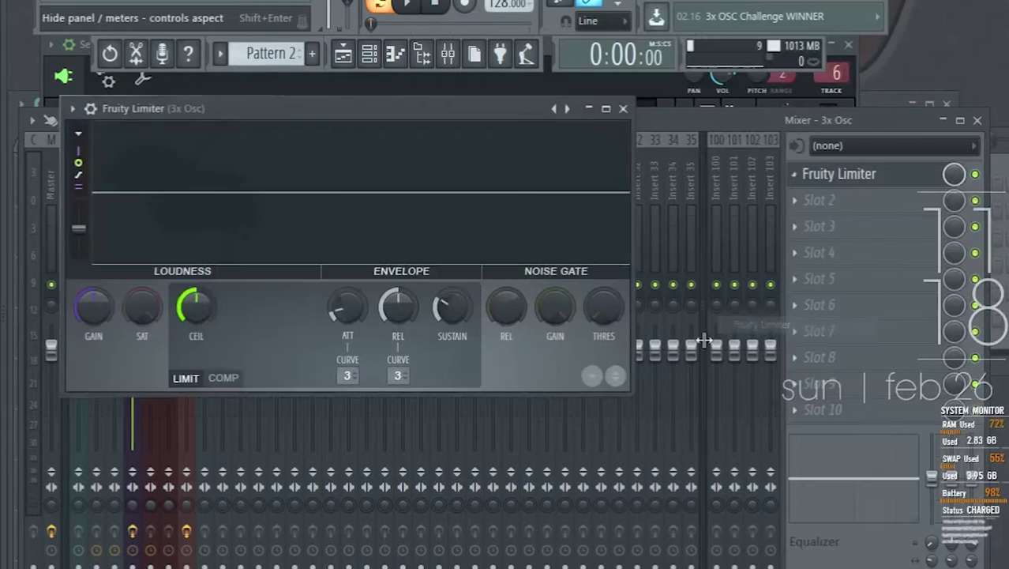
drag(88, 314, 102, 321)
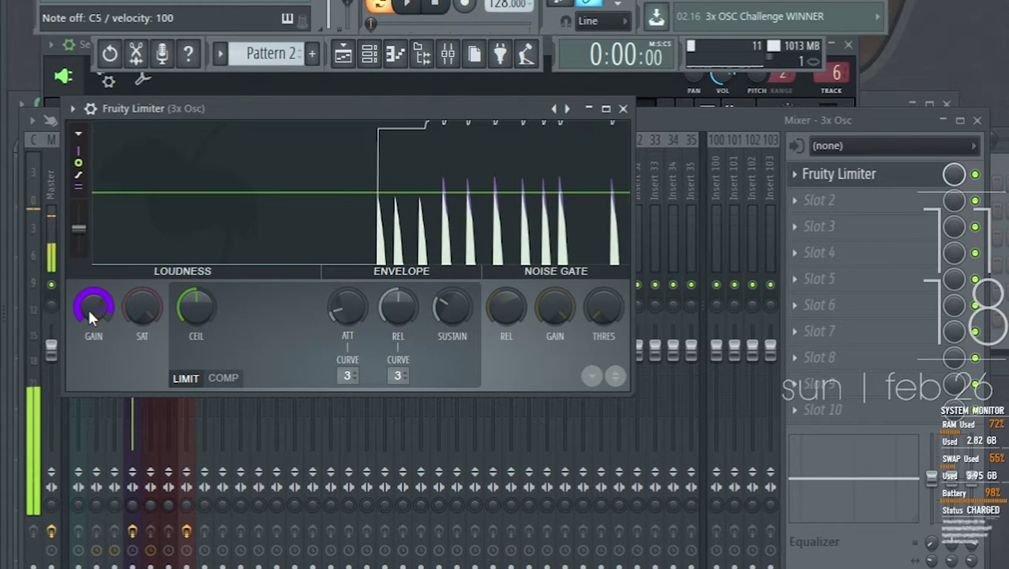
click(623, 108)
- Reopen the 3x Osc channel's oscillator settings and audition the sound with test notes
click(387, 62)
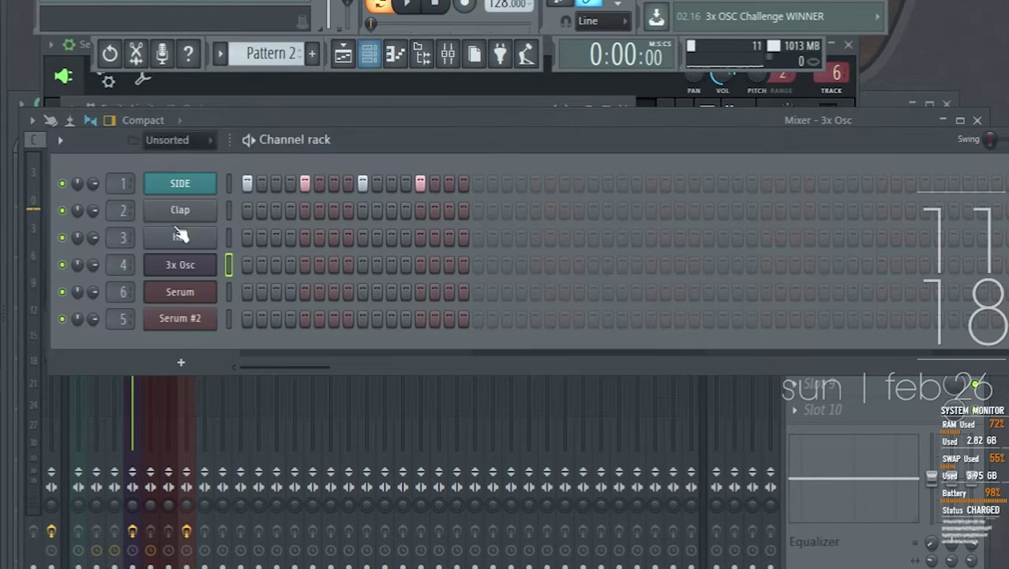
click(203, 265)
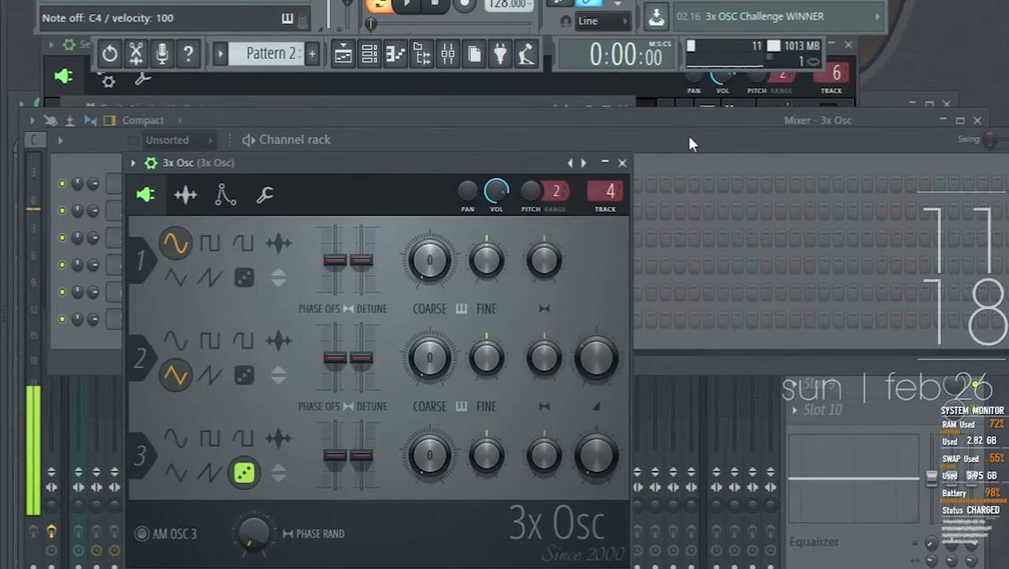
key(z)
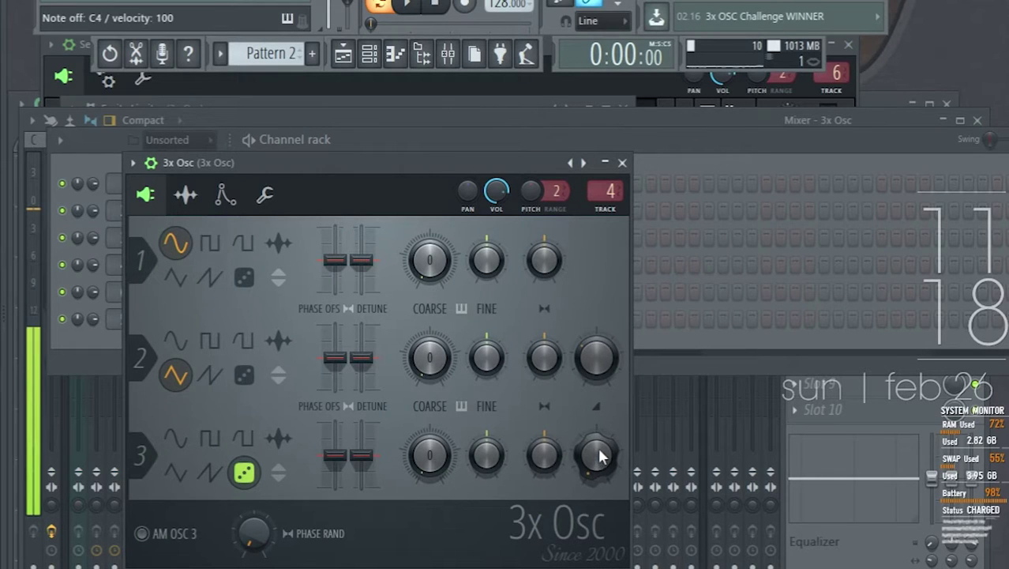
key(z)
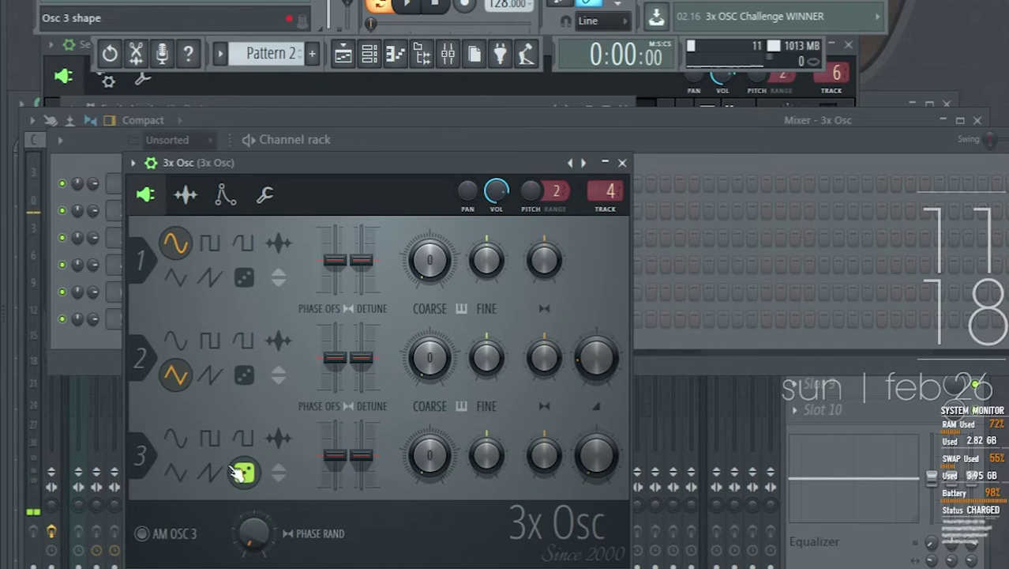
click(698, 153)
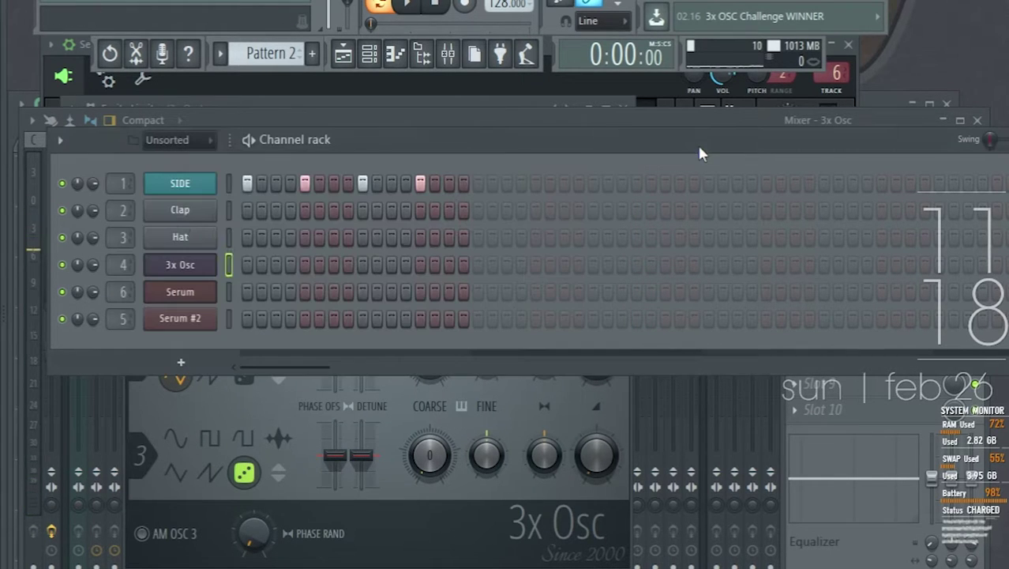
- Fill every fourth step of the 3x Osc channel and play the pattern to check it
right_click(189, 261)
click(429, 338)
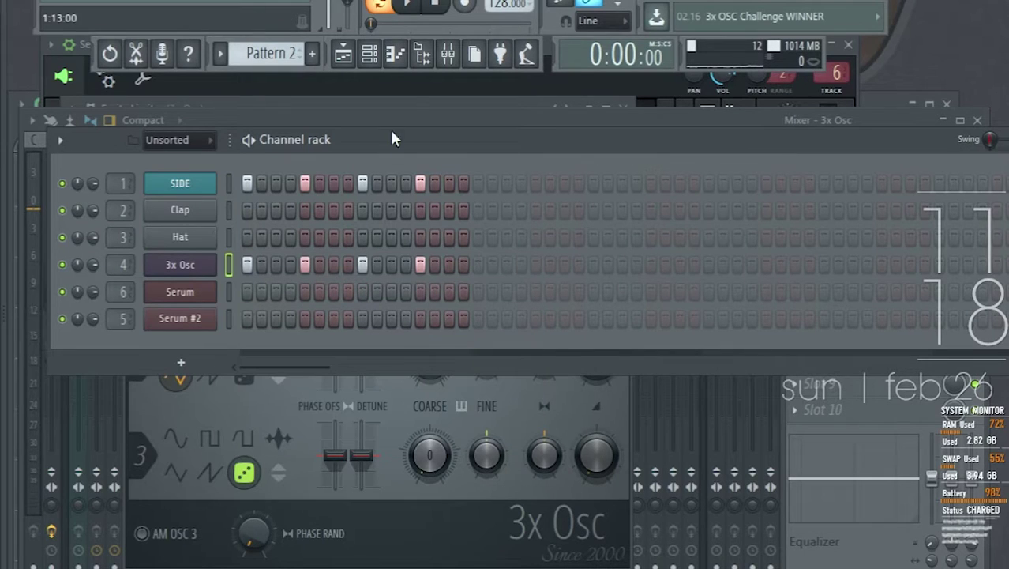
click(413, 13)
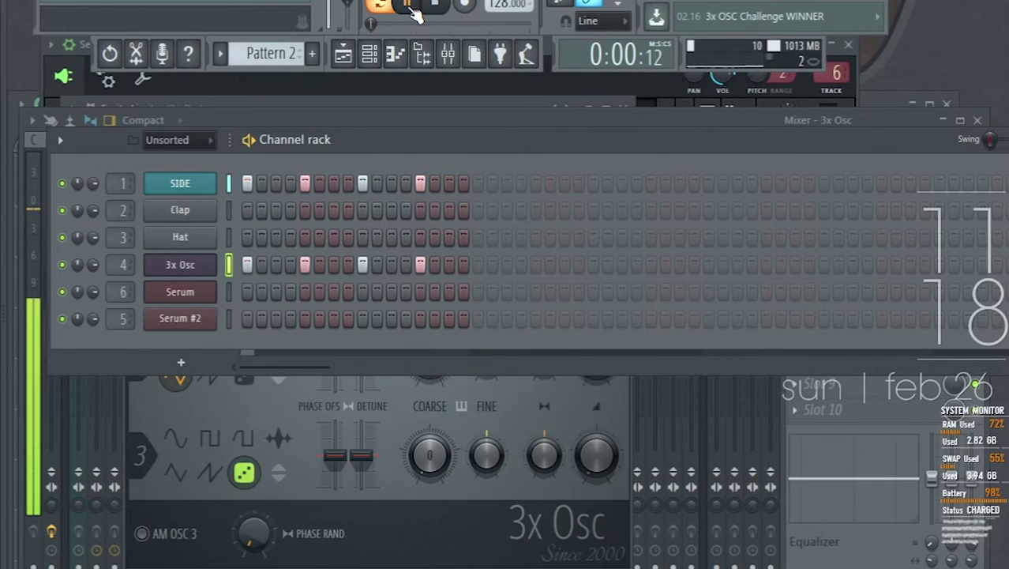
key(space)
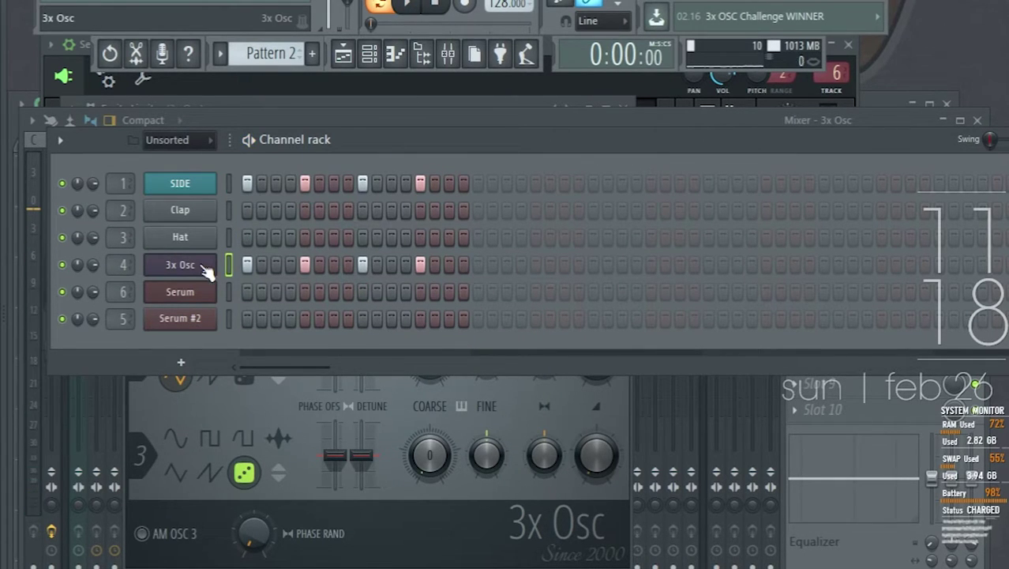
- Set the 3x Osc root note to C6 and play the pattern
click(204, 269)
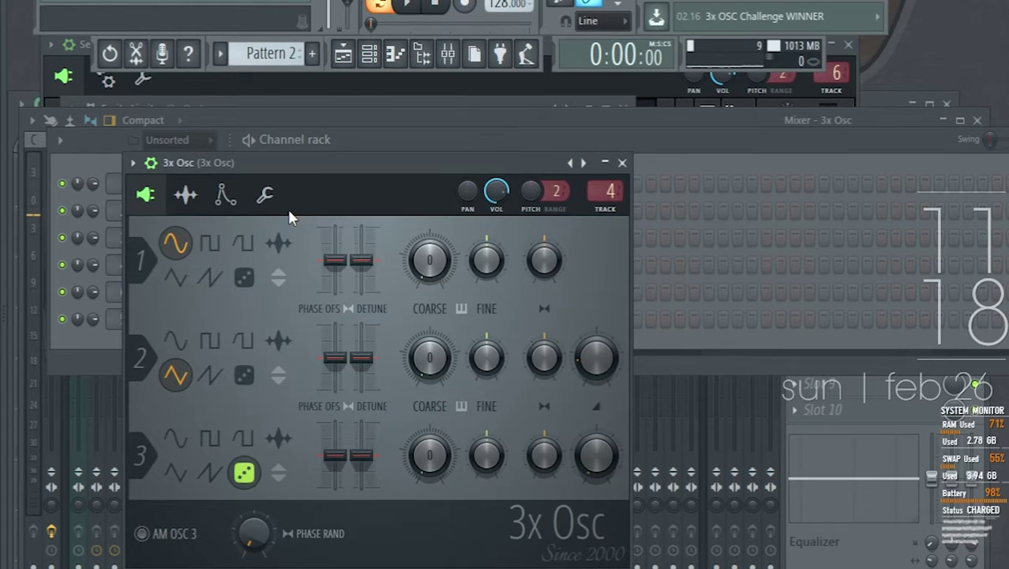
click(267, 197)
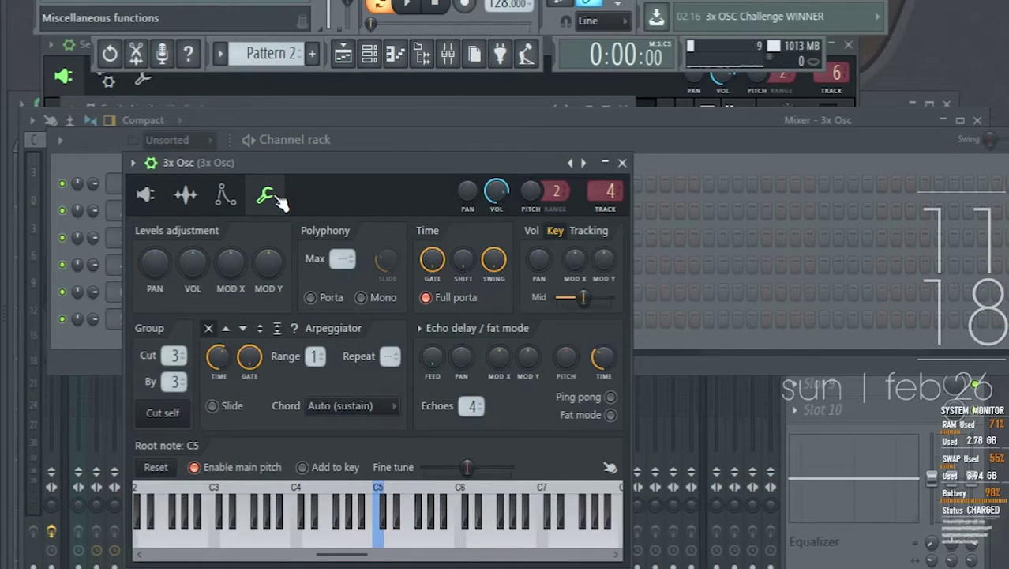
click(461, 514)
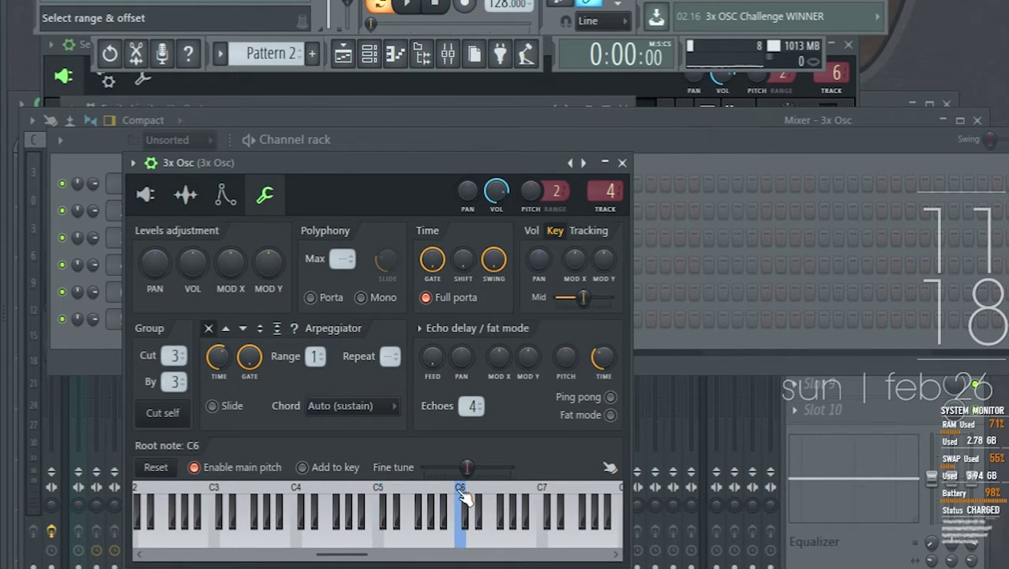
key(space)
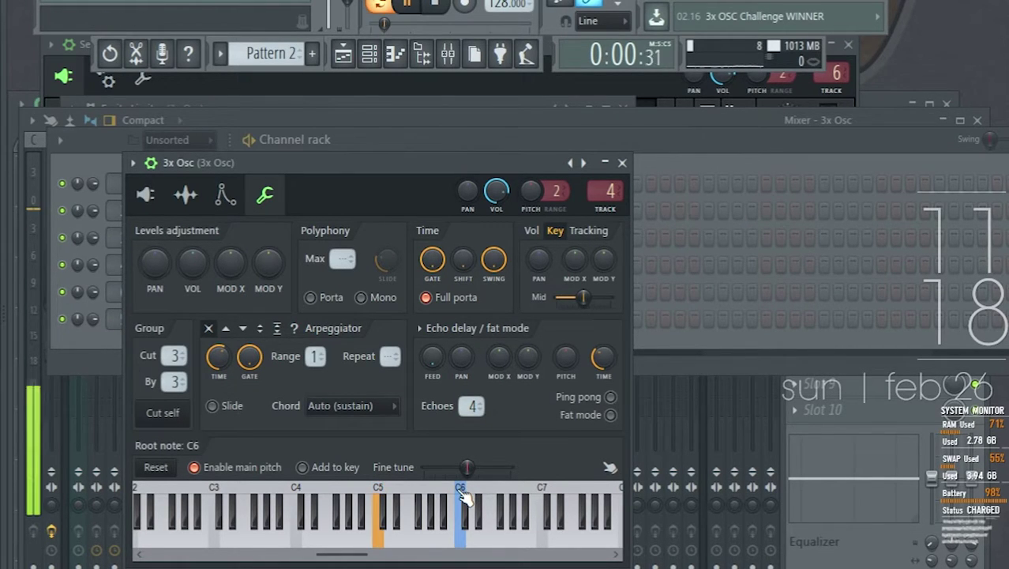
- Slightly shorten the volume envelope's decay while the pattern plays, and review the pitch envelope
click(225, 195)
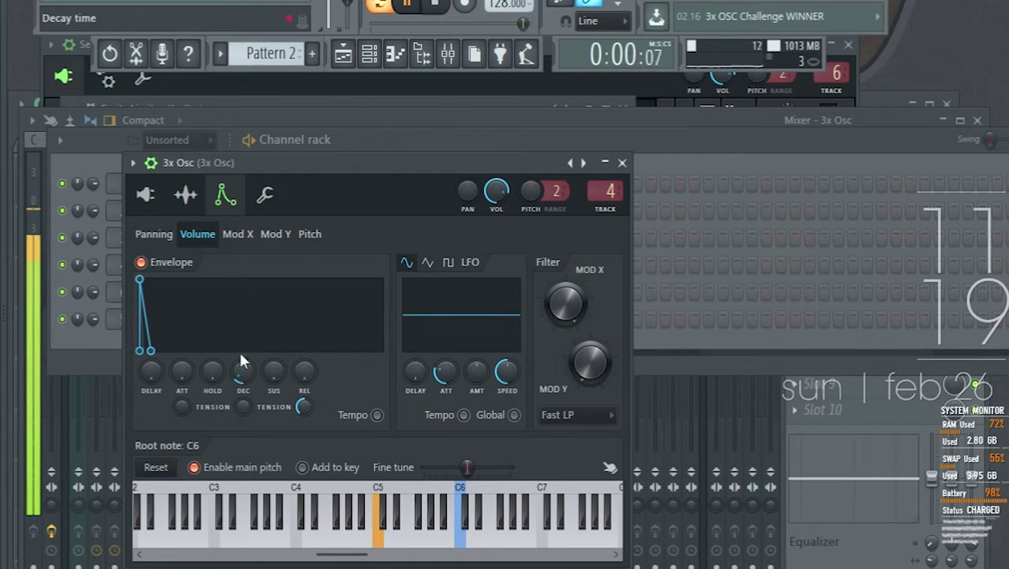
drag(241, 372, 242, 377)
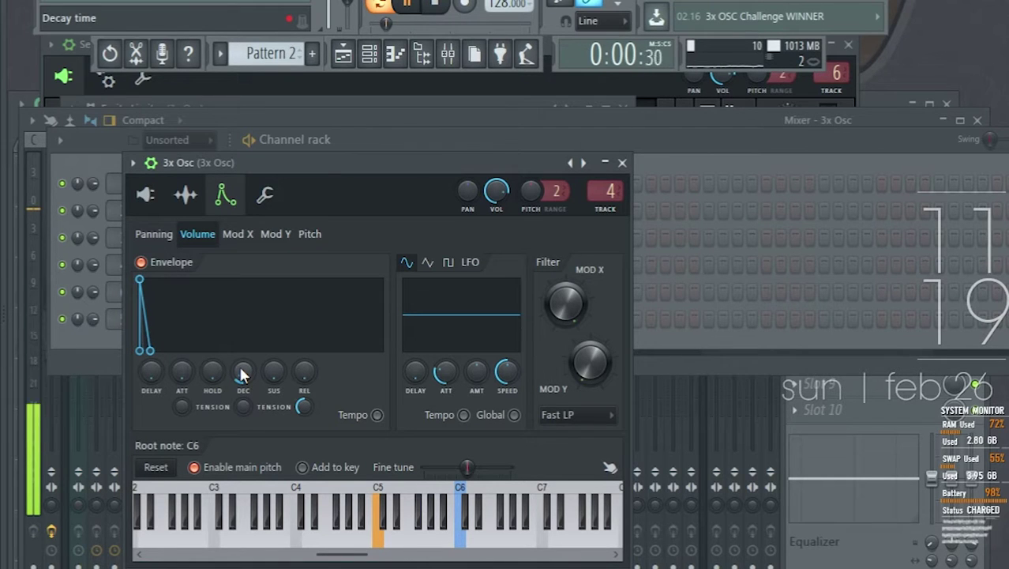
click(310, 236)
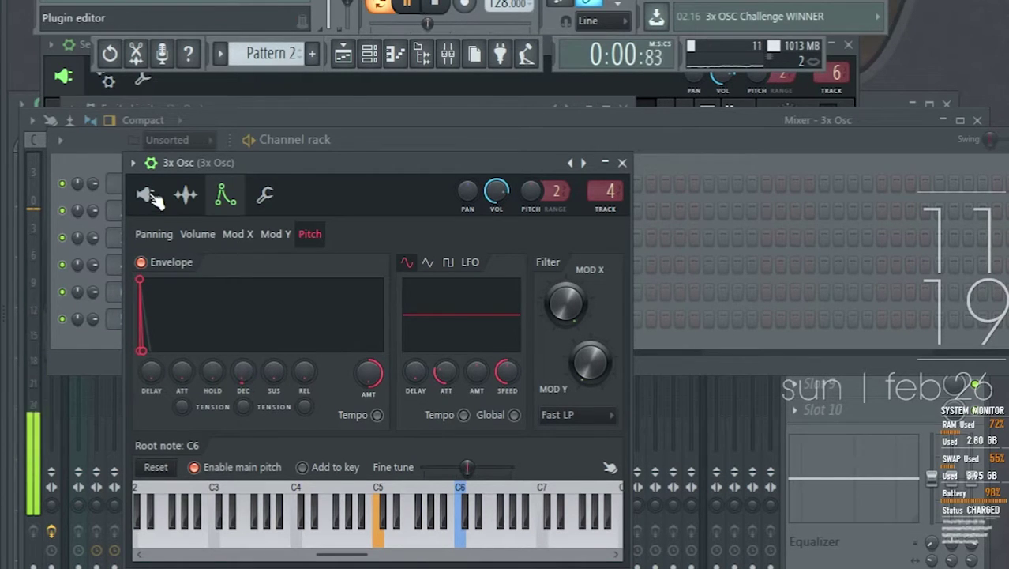
click(185, 193)
- Restart the pattern with the 3x Osc oscillator settings open to listen to the adjusted kick
click(669, 151)
key(space)
click(195, 277)
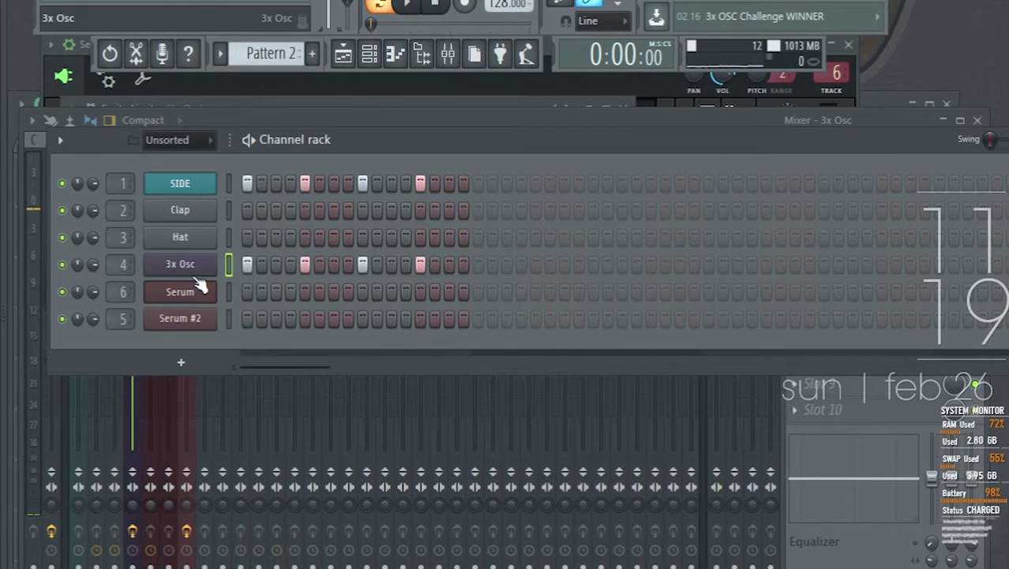
click(195, 278)
key(space)
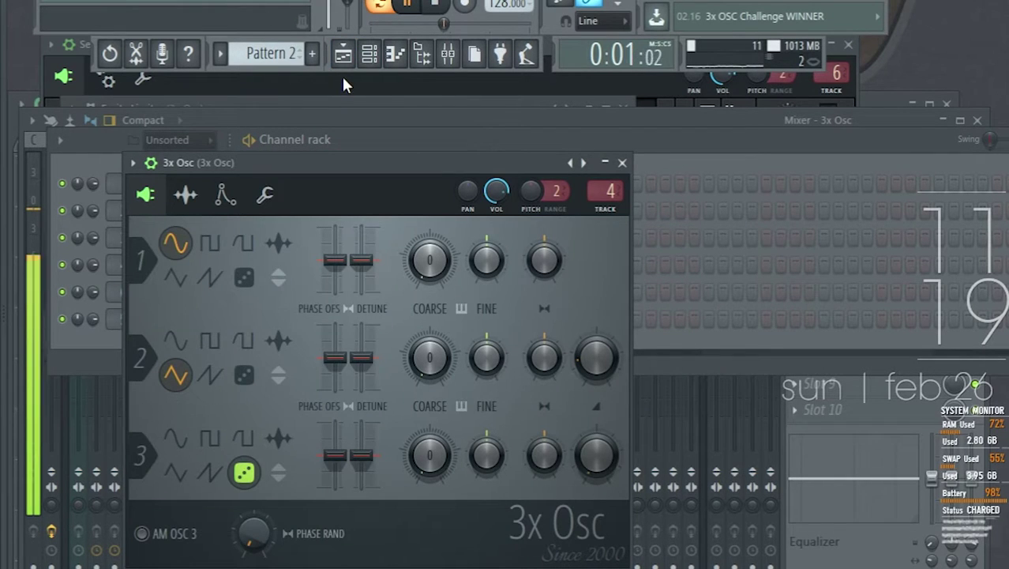
- Add Fruity parametric EQ 2 to the second effect slot of the 3x Osc mixer track and play the pattern
click(448, 53)
key(space)
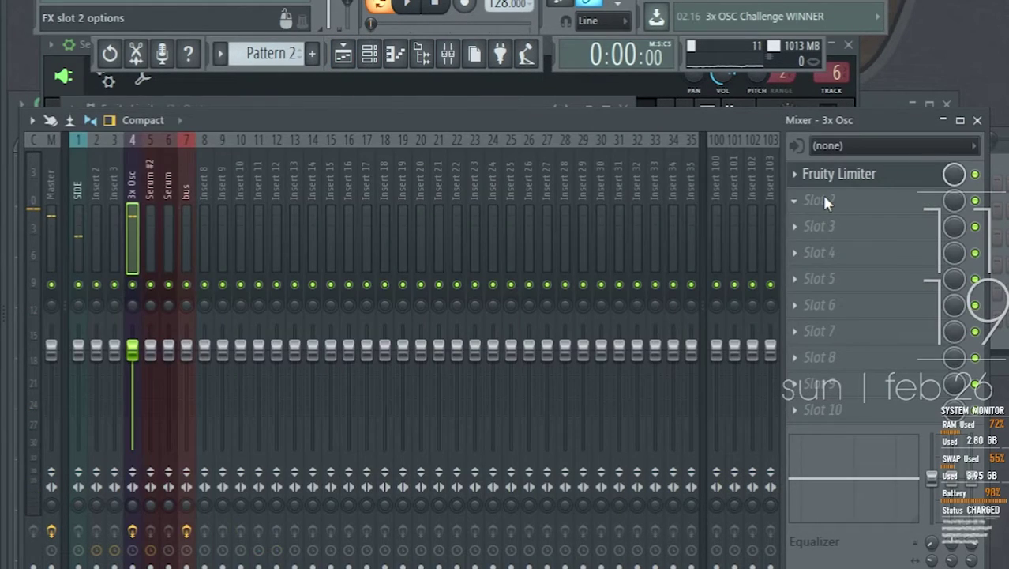
click(824, 204)
click(755, 367)
key(space)
click(613, 133)
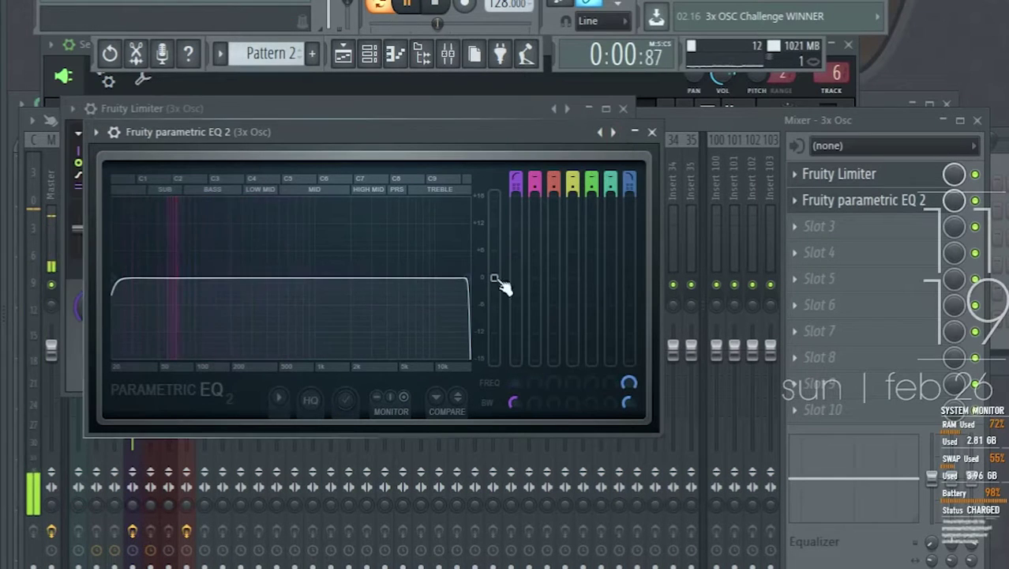
- Widen the EQ's band 7 low pass, set it to 10006 Hz, and move the band 1 high pass to 49 Hz
drag(629, 402, 629, 387)
drag(465, 280, 427, 283)
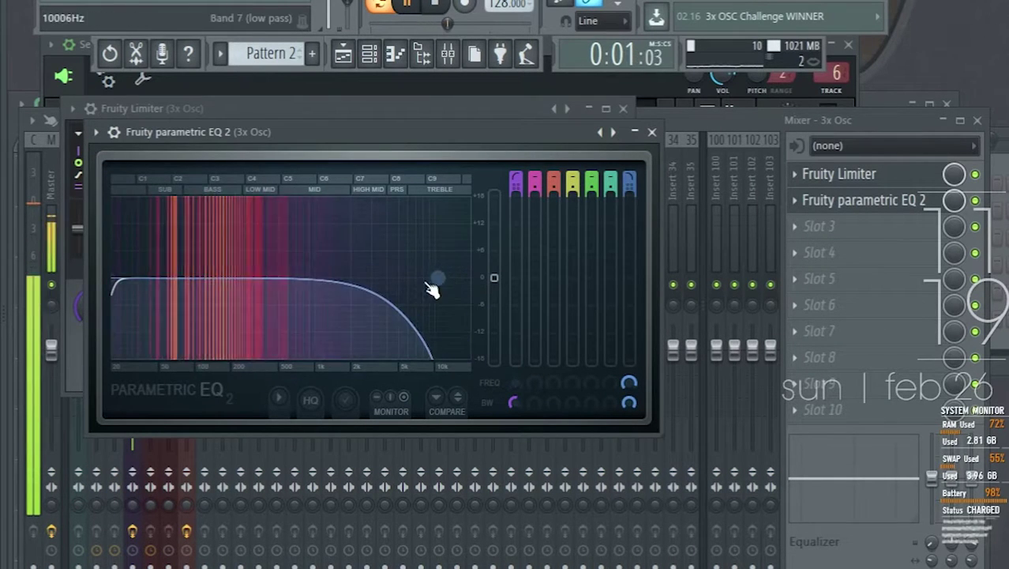
drag(113, 282, 160, 281)
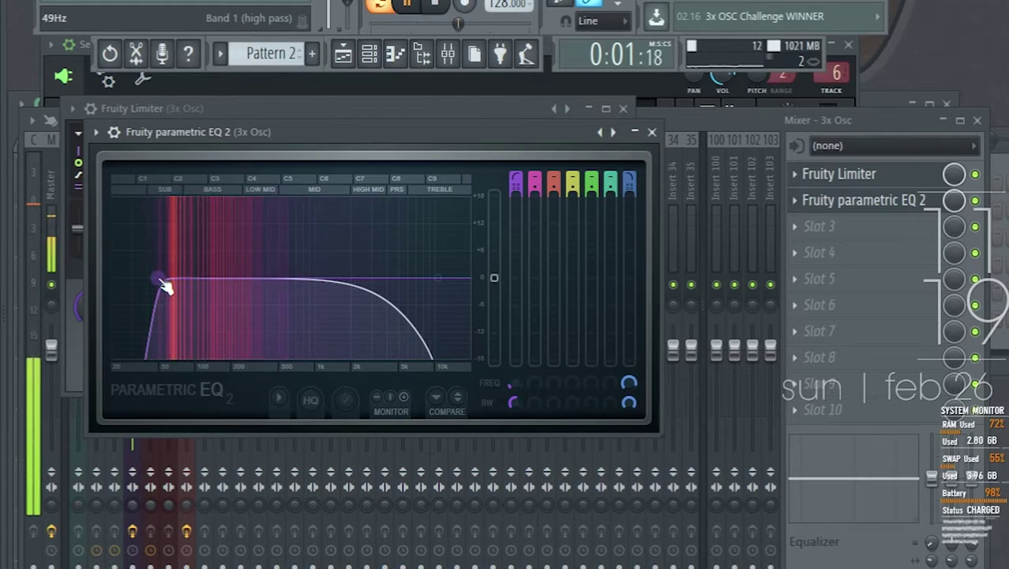
key(space)
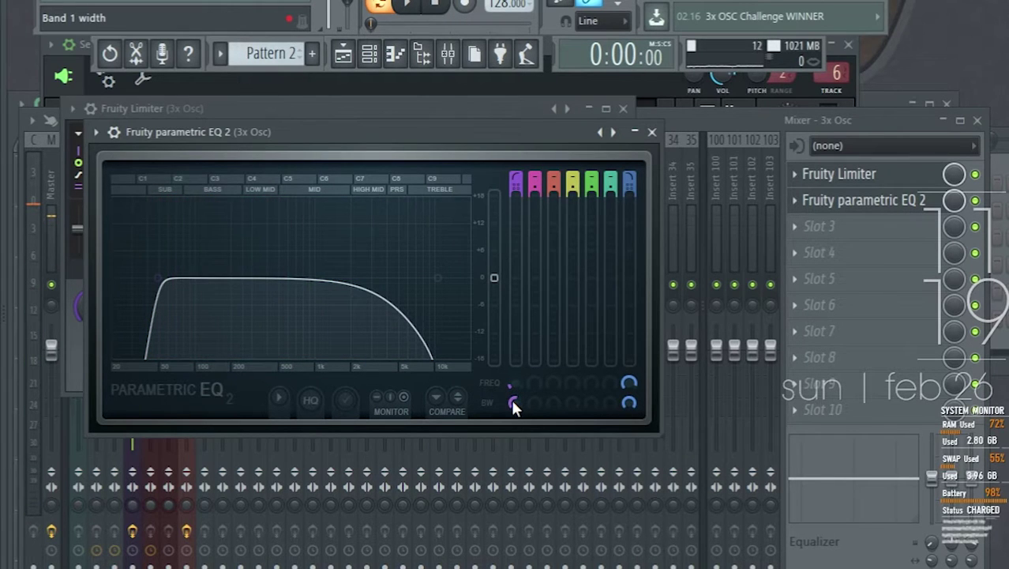
- Set the EQ's band 1 width to 55% and play the pattern to check the kick
drag(512, 404, 511, 399)
key(space)
key(space)
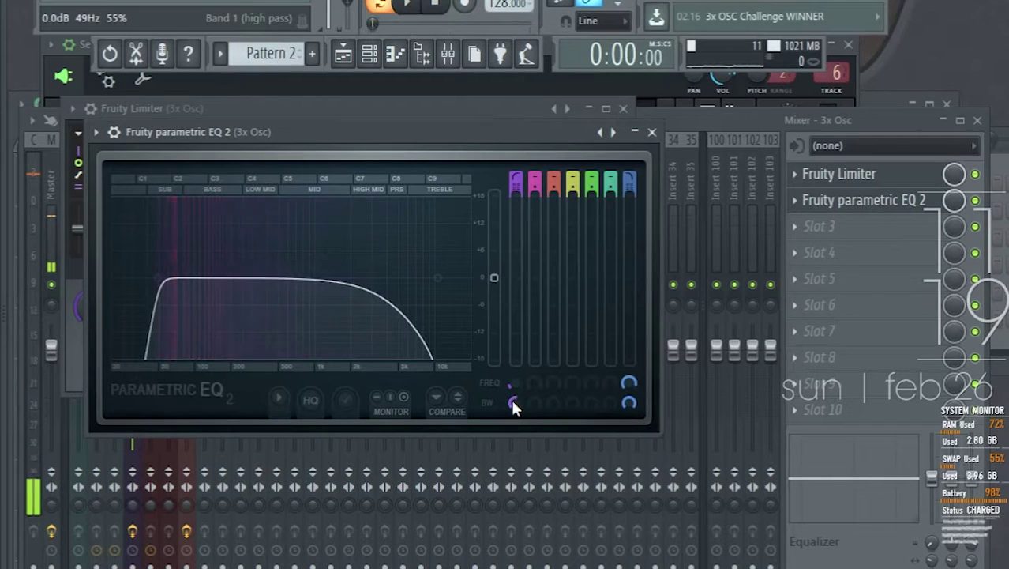
click(774, 126)
- Paint Pattern 2 clips along Track 3 of the playlist from bar 33 to bar 65
click(344, 53)
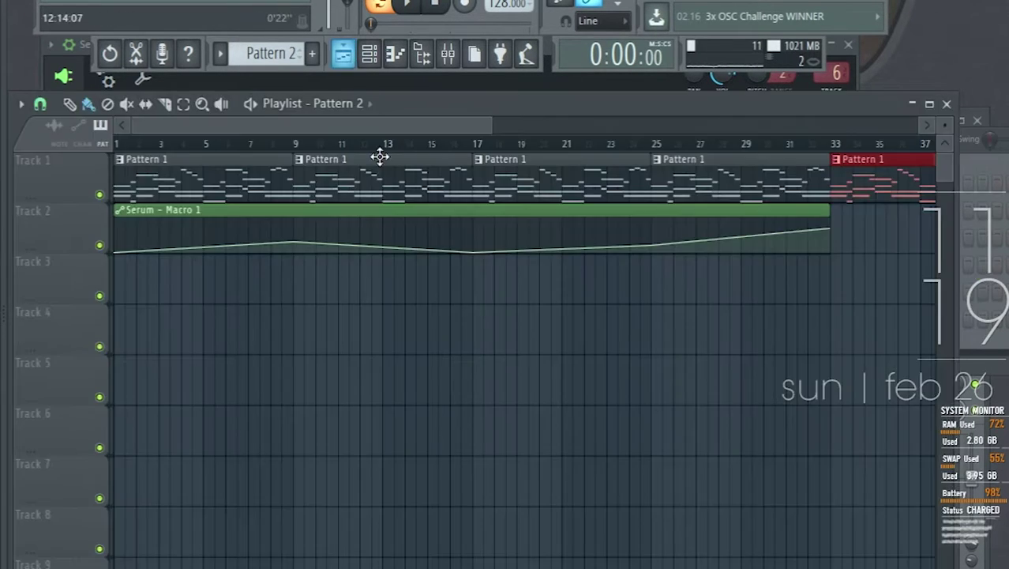
scroll(194, 364, down, 4)
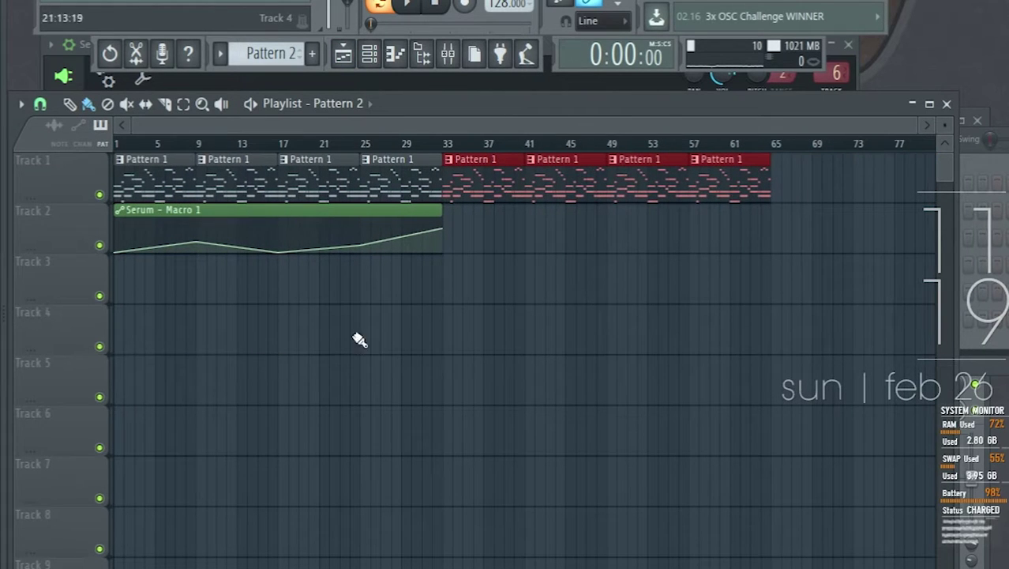
drag(451, 283, 750, 295)
scroll(483, 207, up, 5)
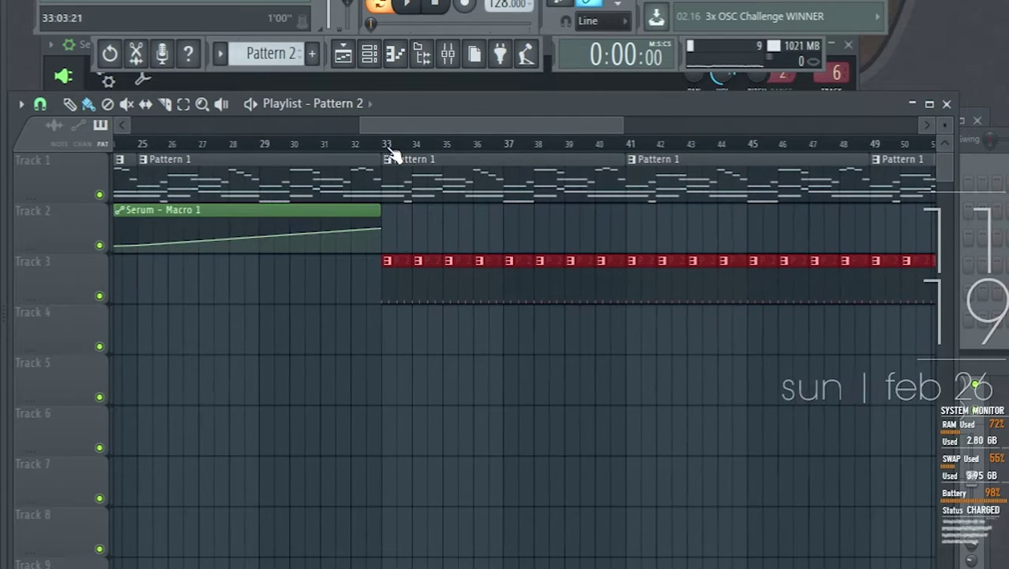
- Play the song from bar 33 and examine the levels of the 3x Osc, Serum and bus mixer tracks
click(385, 142)
key(space)
click(448, 52)
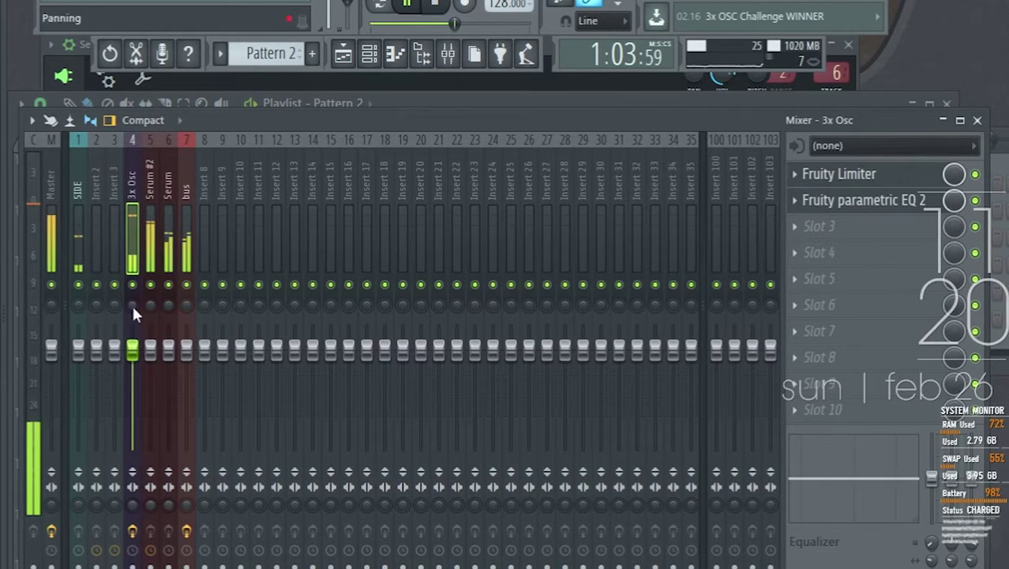
click(158, 197)
click(185, 198)
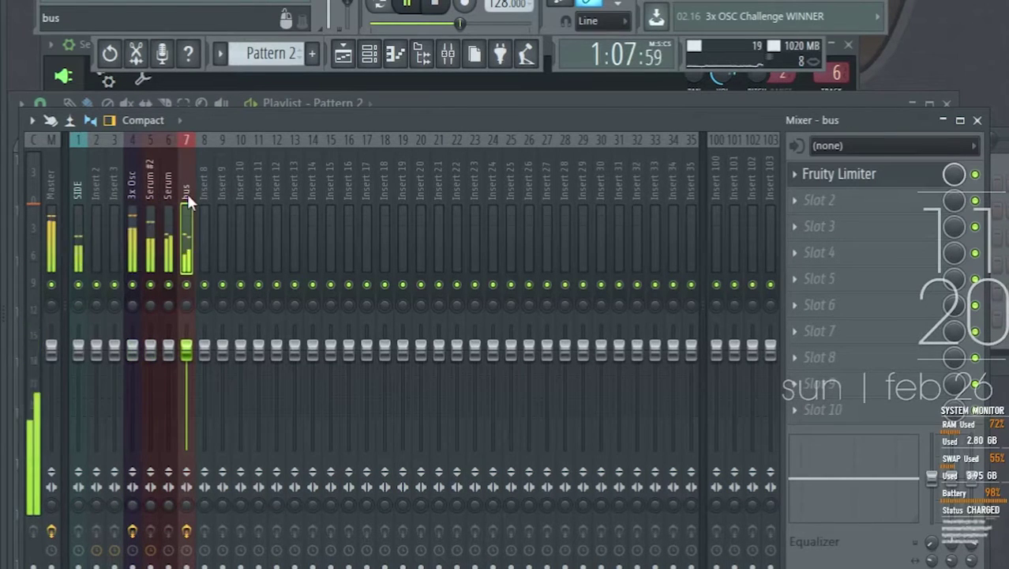
- Shorten the compressor release of the bus track's Fruity Limiter to 110.17 ms and replay the song
click(854, 181)
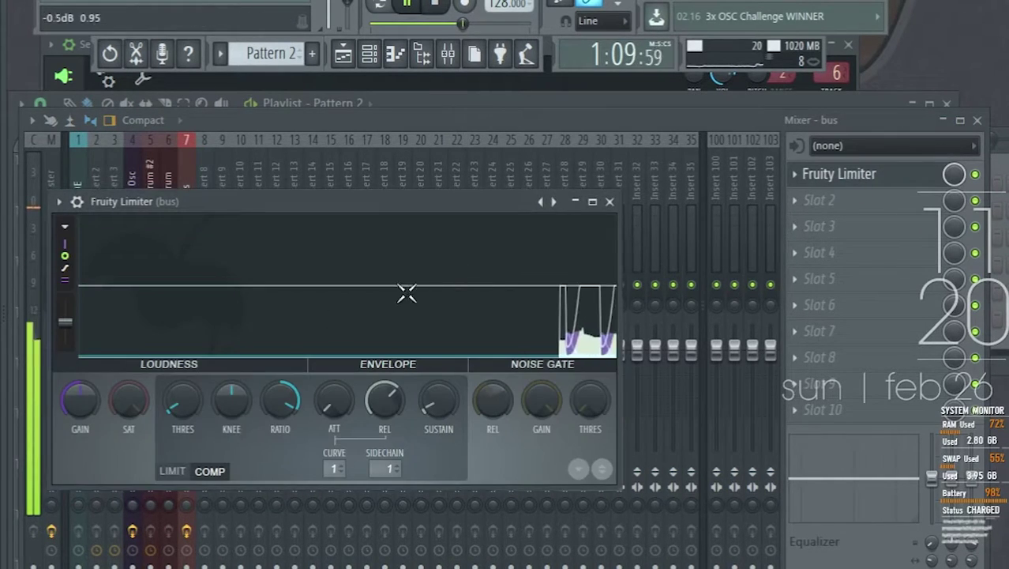
key(space)
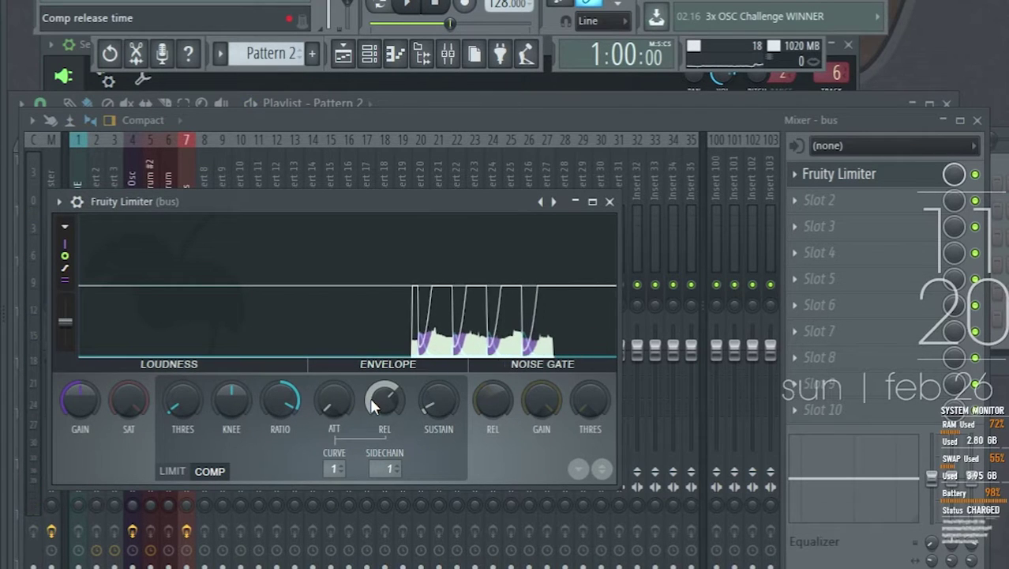
scroll(382, 402, down, 3)
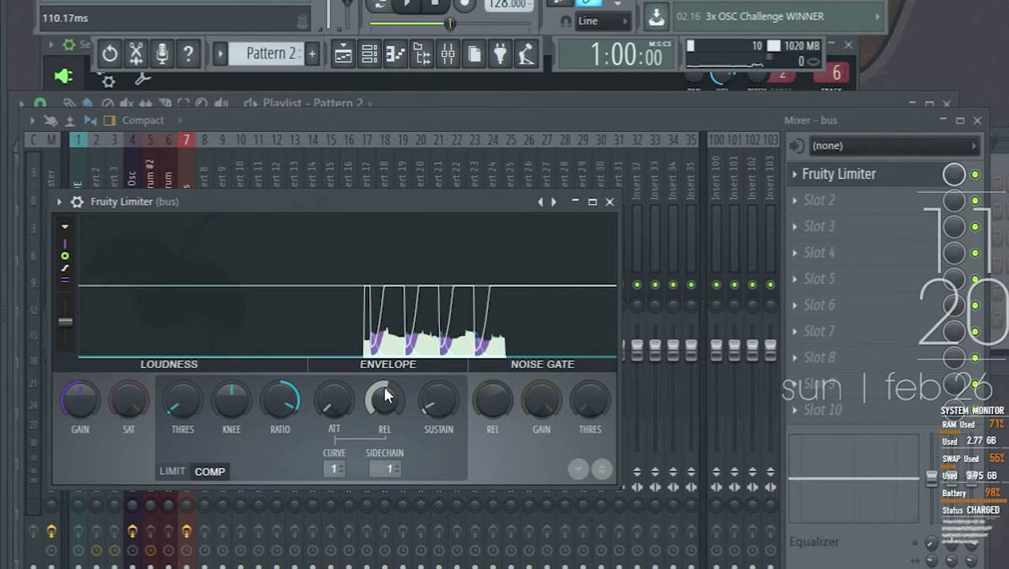
key(space)
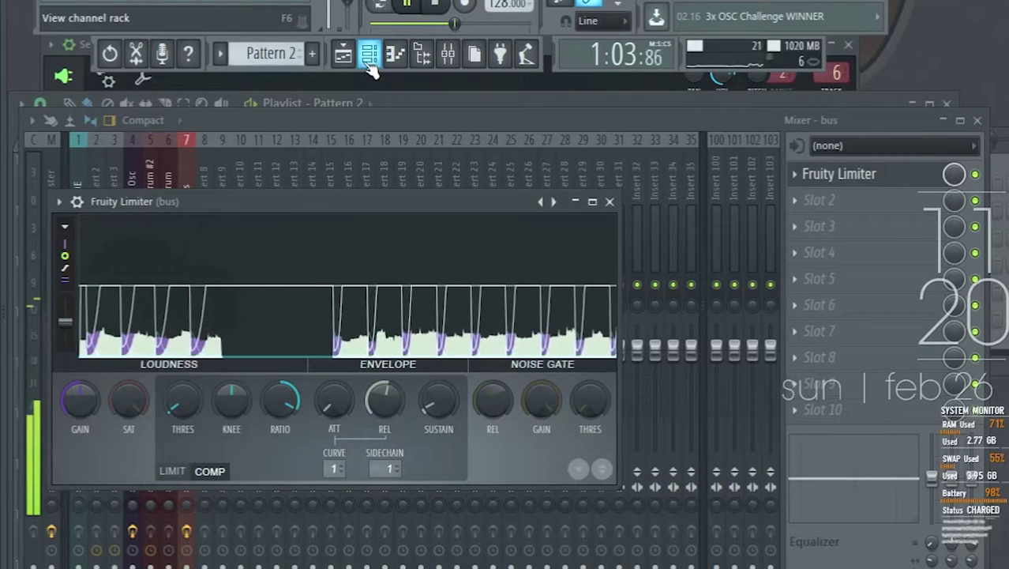
- Solo the 3x Osc mixer track and play the kick on its own
click(182, 192)
click(132, 194)
key(space)
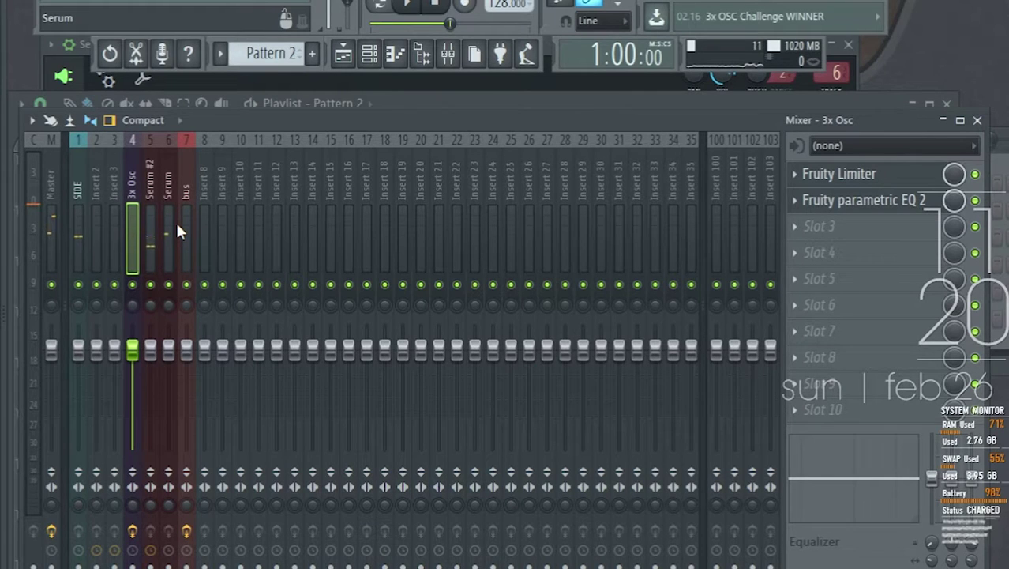
key(s)
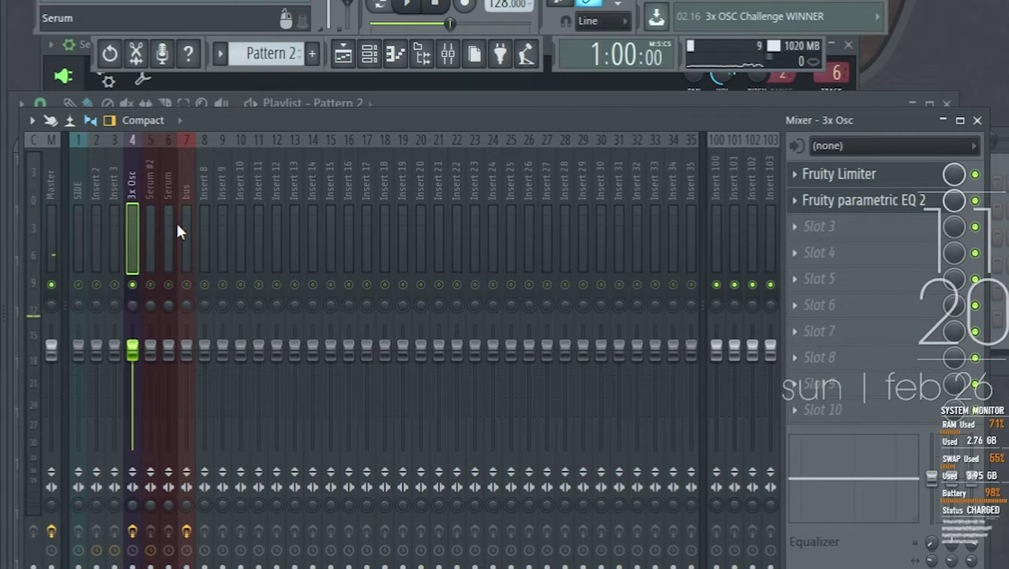
key(space)
key(space)
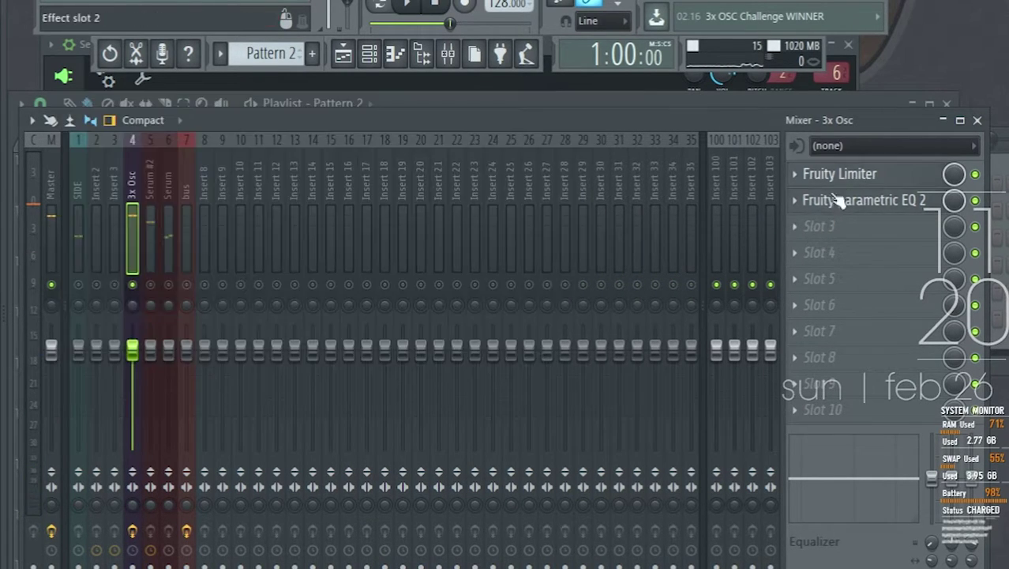
- Add a Transient Processor to the third effect slot of the 3x Osc track, set its attack to 60%, and start playback
click(818, 229)
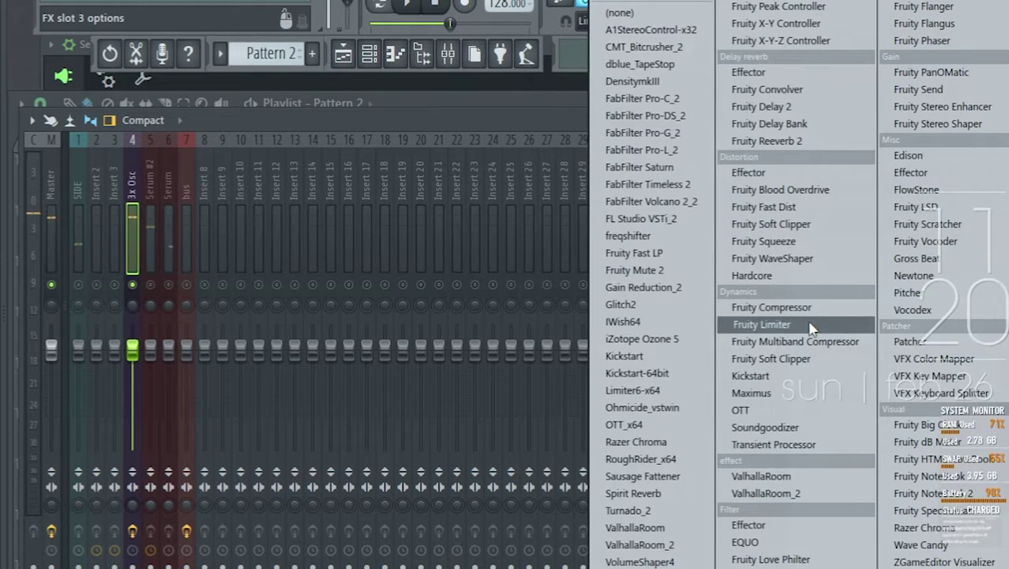
click(772, 446)
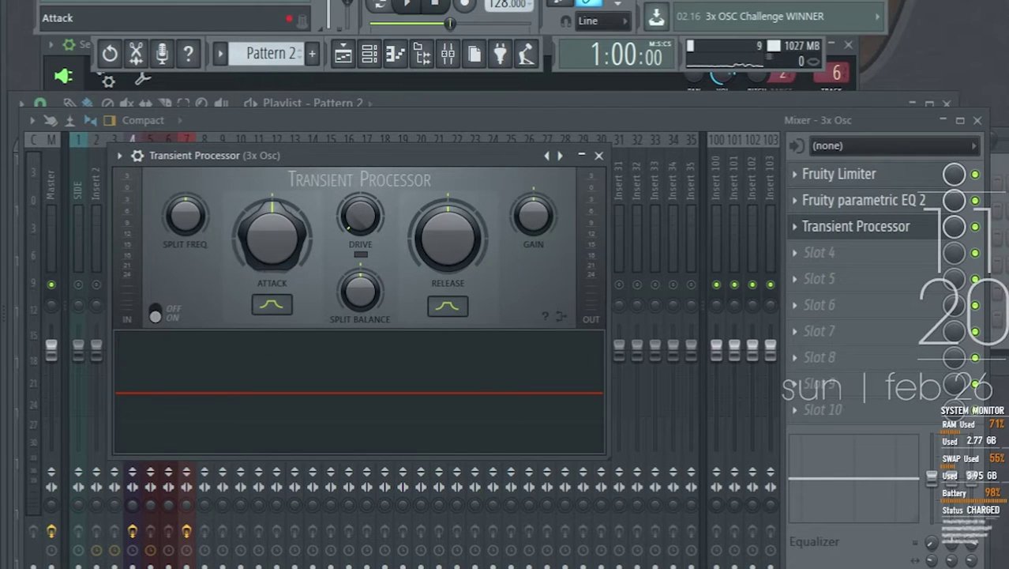
scroll(253, 258, up, 5)
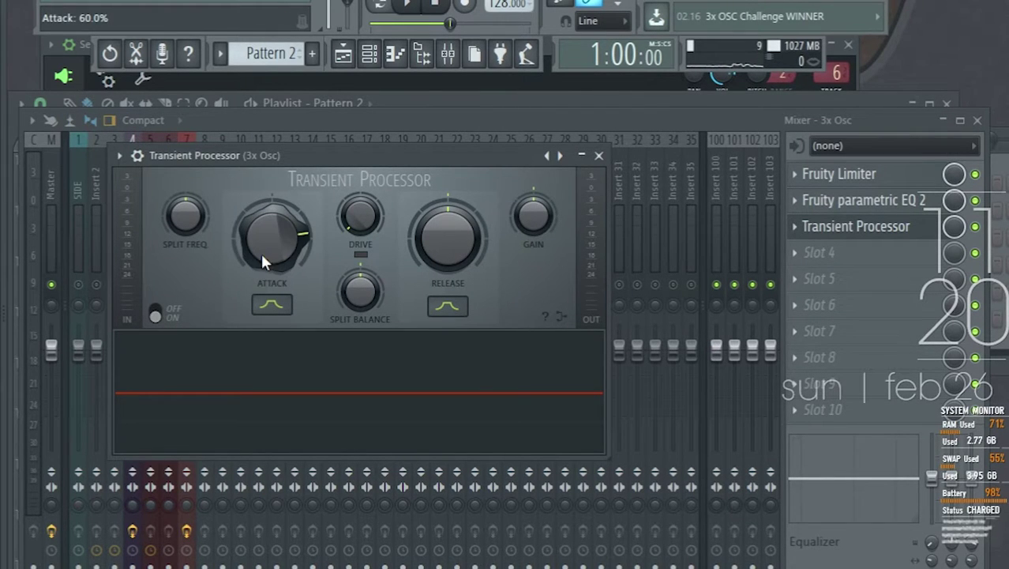
key(space)
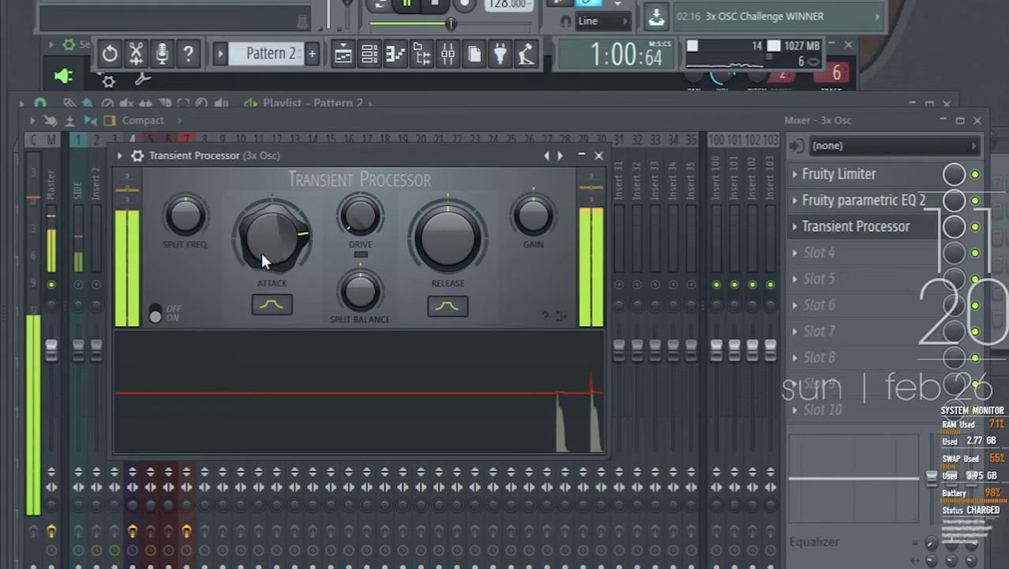
- Raise the Transient Processor's attack further and replay the kick to compare the transient peaks
drag(260, 250, 260, 237)
key(space)
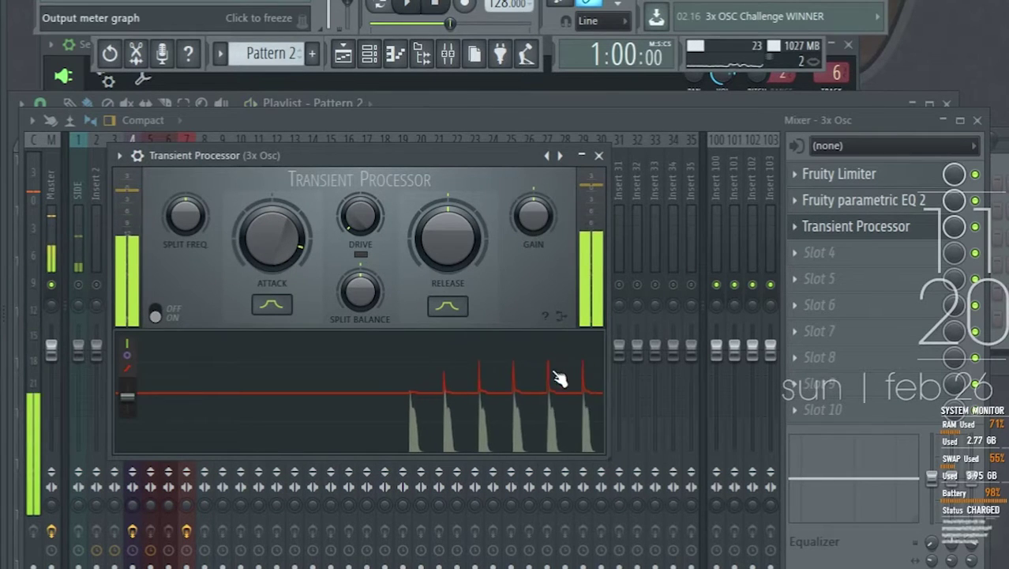
key(space)
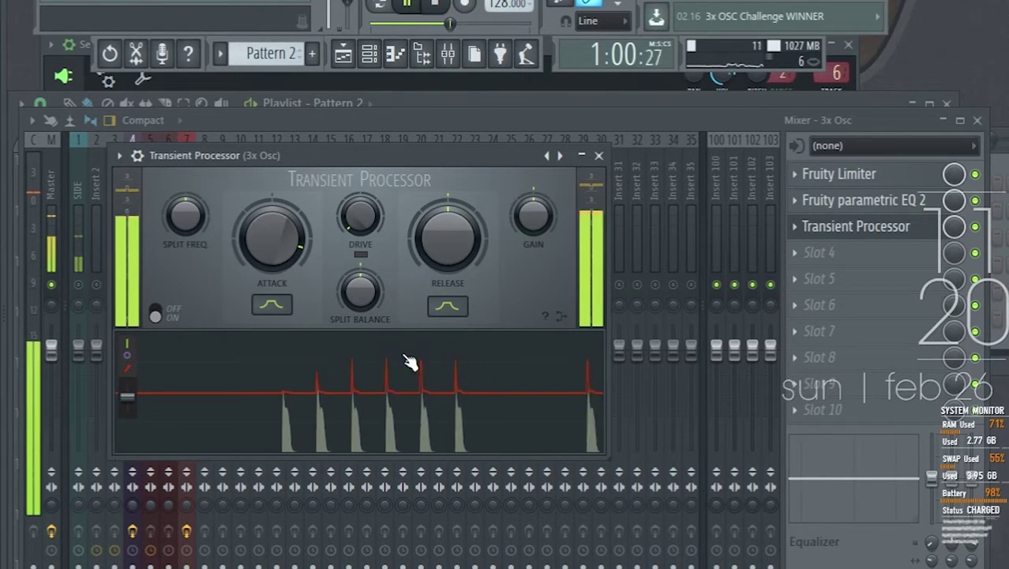
- Set the Transient Processor's release to -43.8%, close the plugin and check the kick
mouse_move(450, 244)
mouse_down()
mouse_move(450, 273)
mouse_move(448, 238)
mouse_up()
key(space)
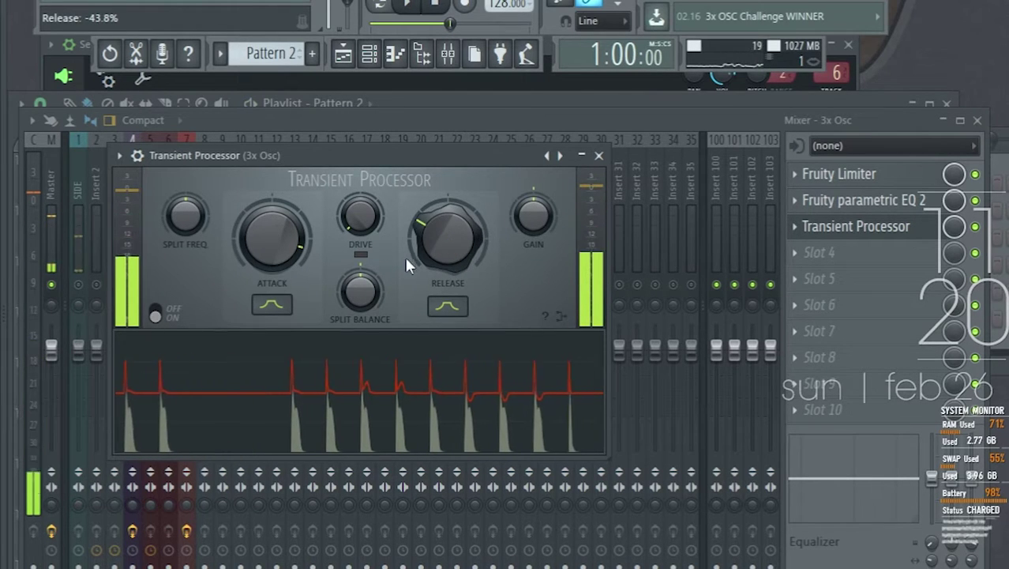
click(599, 154)
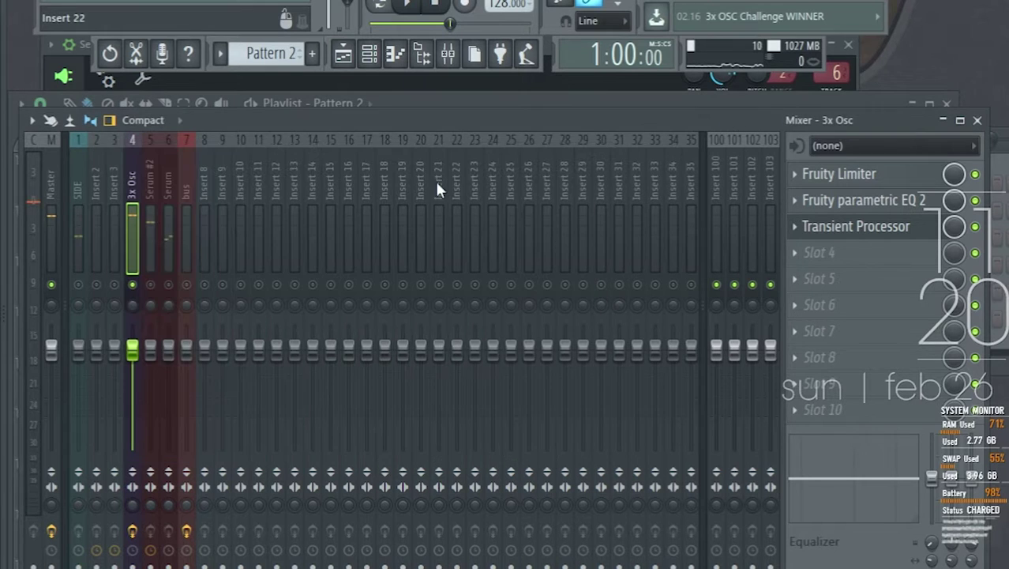
key(space)
- Extend the Serum - Macro 1 automation clip to bar 73, with its curve falling to bar 49 and rising to bar 65
click(344, 55)
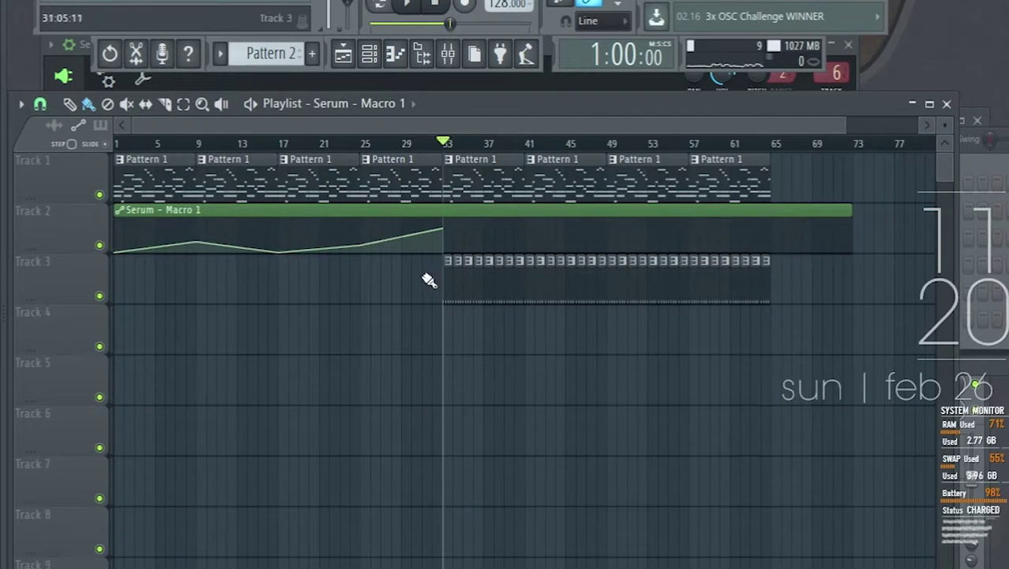
scroll(428, 280, down, 1)
mouse_move(493, 246)
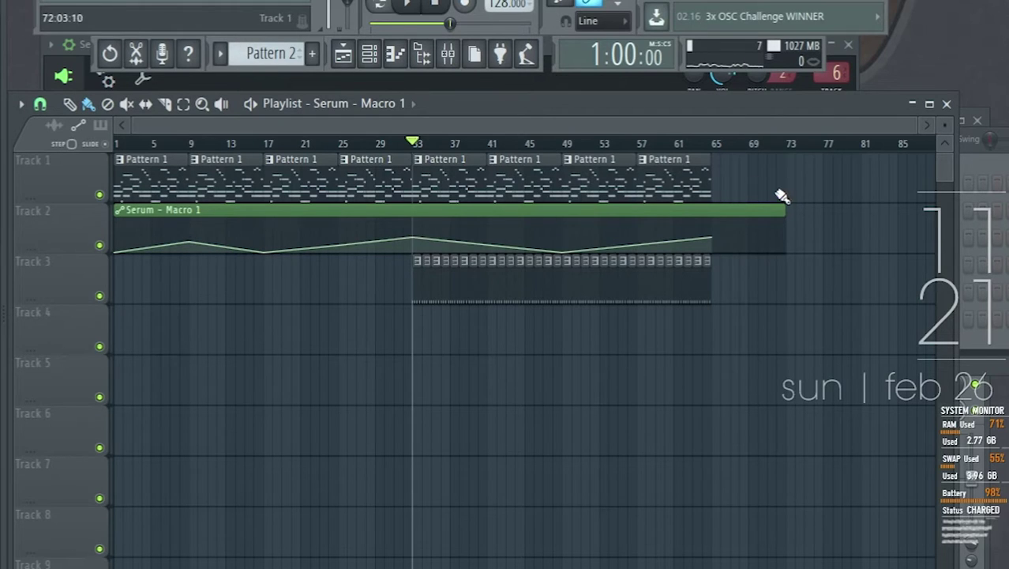
- Duplicate the Pattern 1 clips on Track 1 and the Pattern 2 clips on Track 3 into bars 65 to 97
drag(608, 190, 772, 168)
ctrl+shift+click(667, 173)
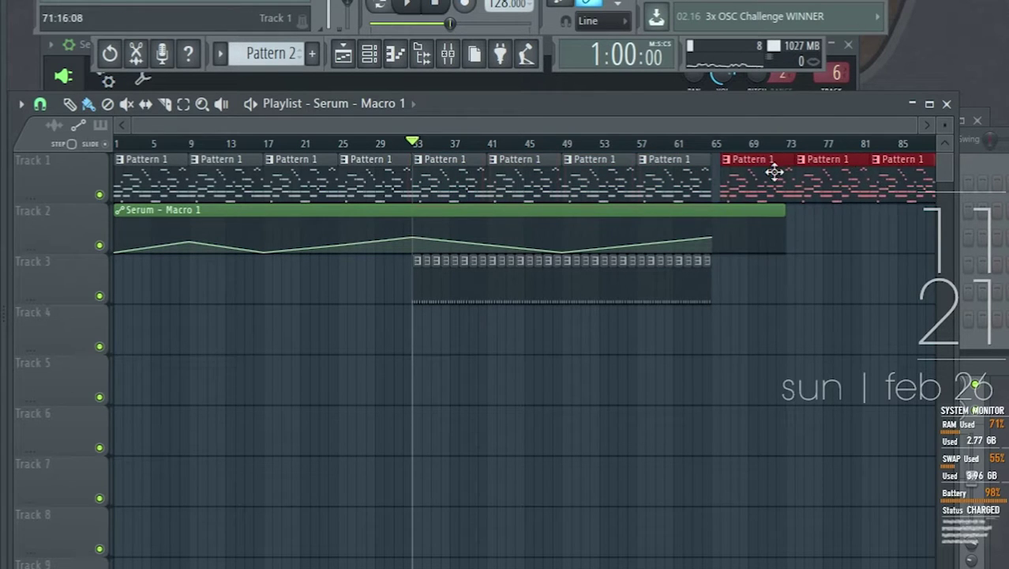
scroll(669, 229, down, 2)
drag(627, 279, 591, 286)
scroll(679, 366, up, 1)
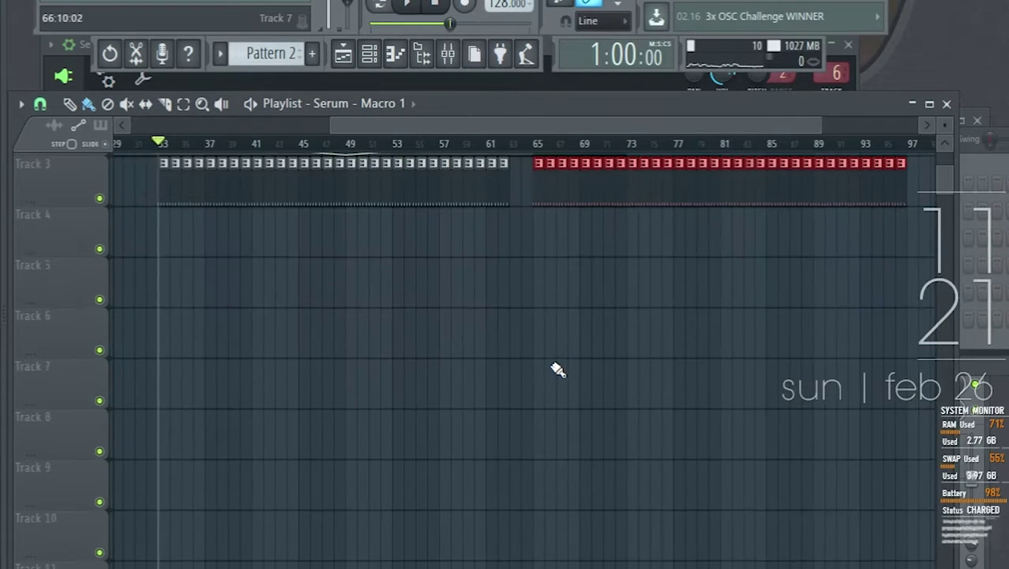
scroll(553, 365, up, 2)
scroll(561, 368, down, 2)
click(614, 363)
right_click(672, 392)
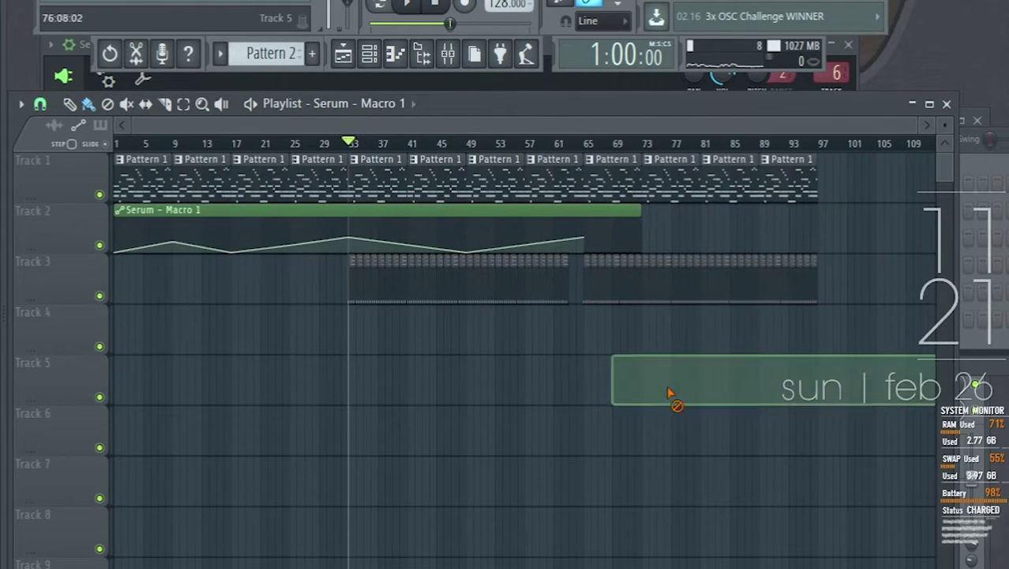
- Load VEDM samples into the Clap and Hat channels of the channel rack
key(F6)
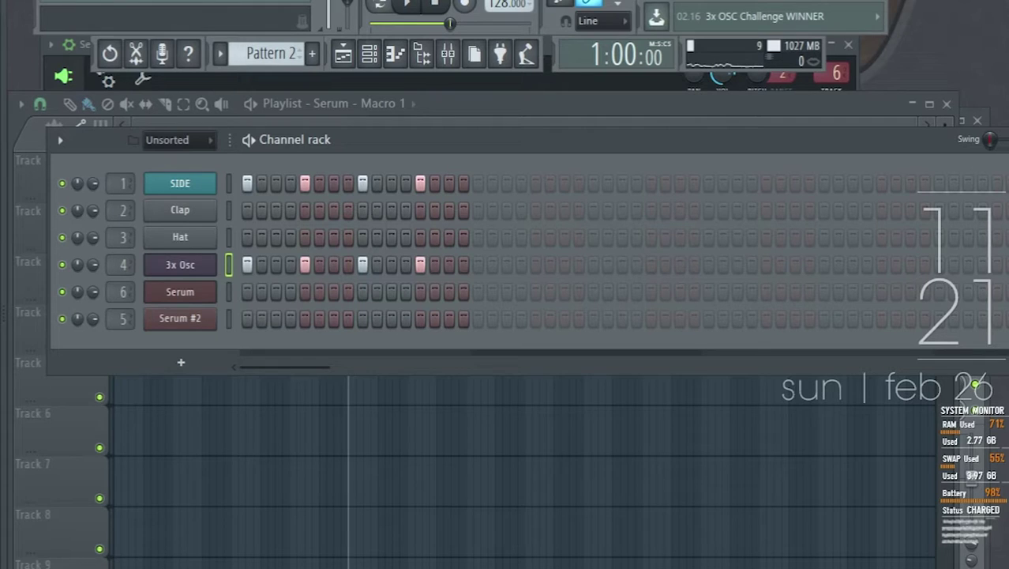
drag(2, 244, 198, 238)
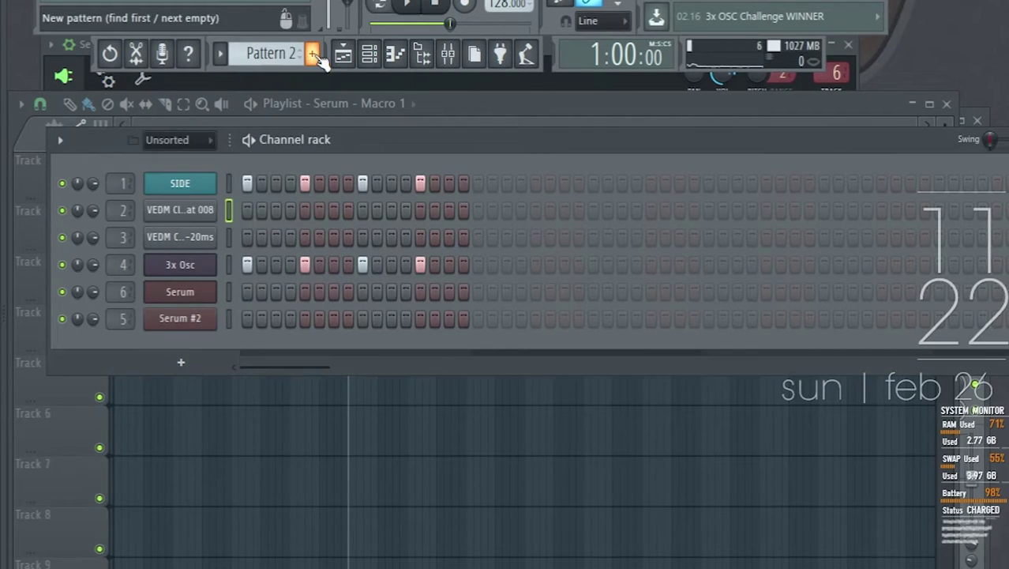
- Create Pattern 3 with hits on steps 5 and 13 of the third channel, and add hits to the second channel
click(314, 53)
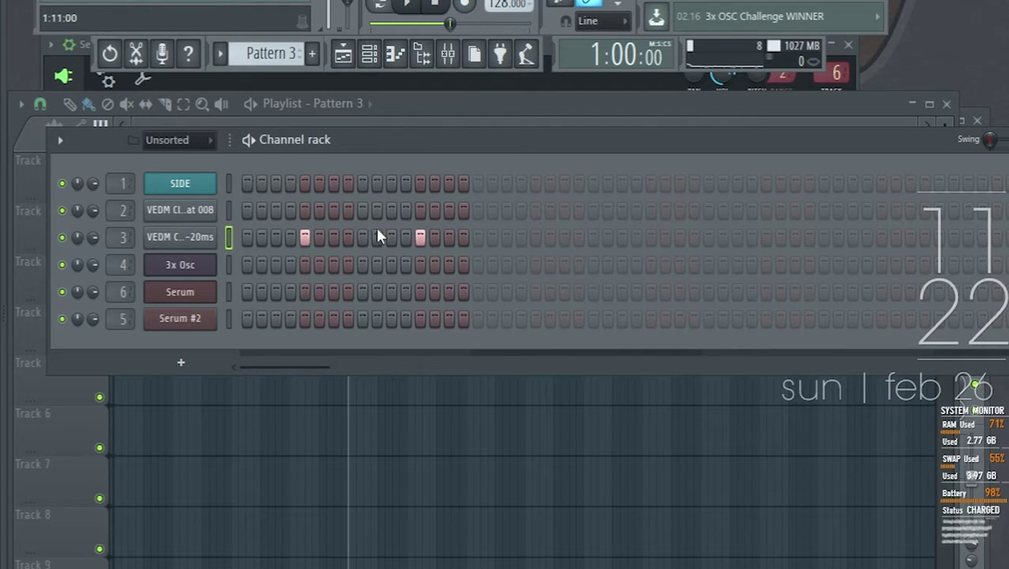
drag(262, 210, 276, 210)
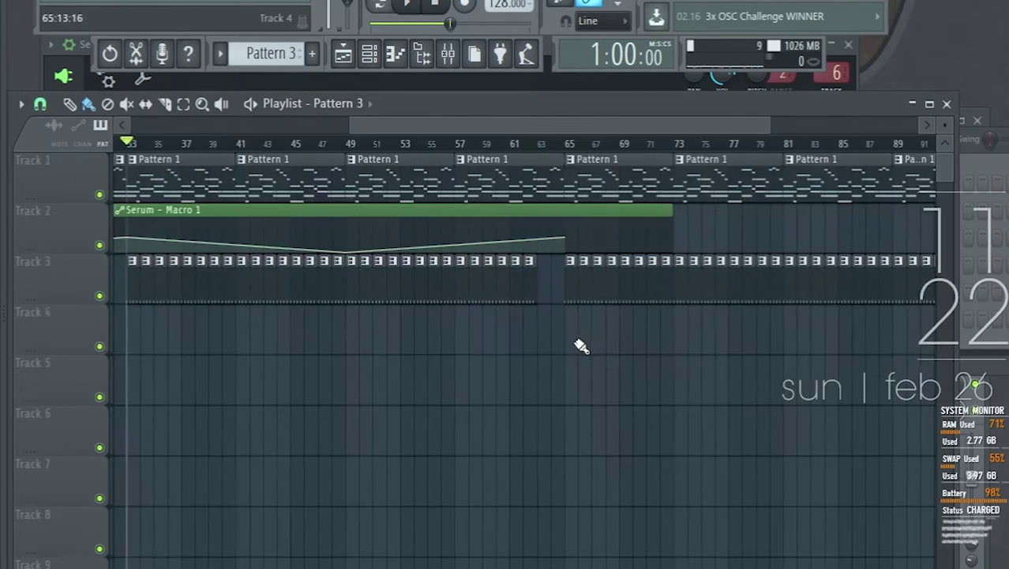
- Place Pattern 3 clips on Track 4 from bar 65 to bar 97 and play the section back
click(578, 344)
scroll(504, 340, down, 2)
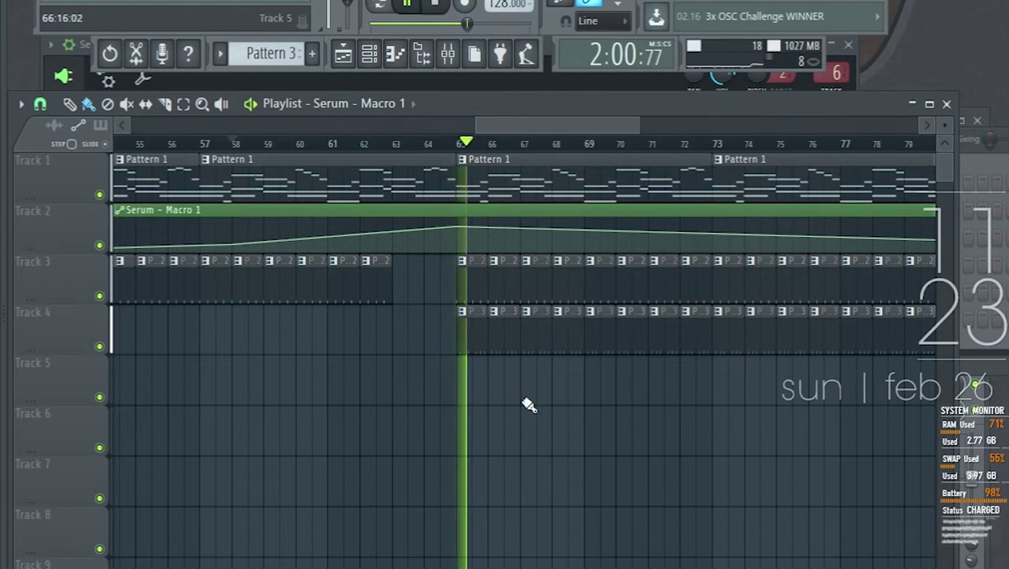
ctrl+scroll(529, 406, down, 5)
key(space)
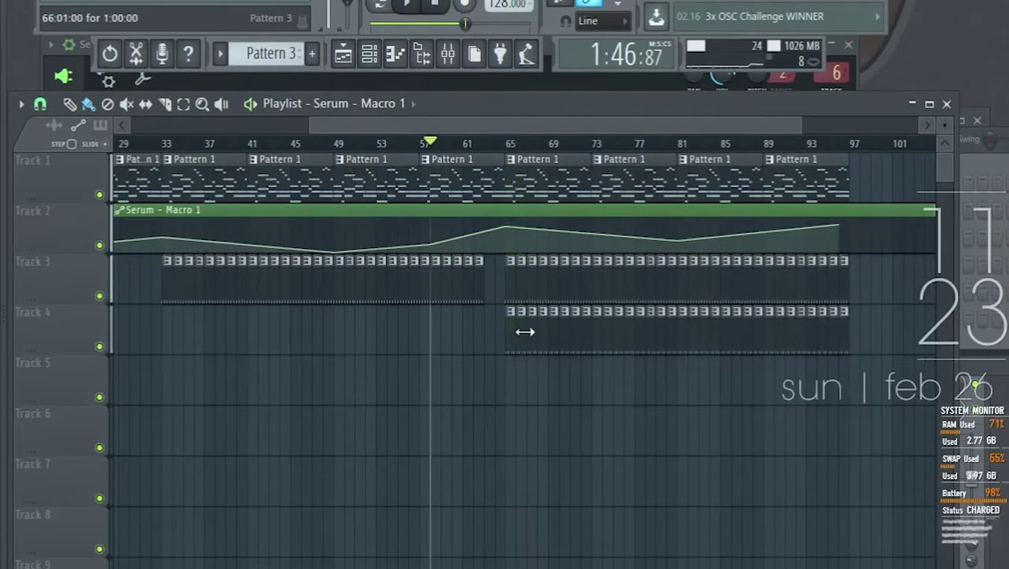
- Normalize the VEDM Clap 033 sample and add a short fade-out to it in its channel settings
double_click(523, 331)
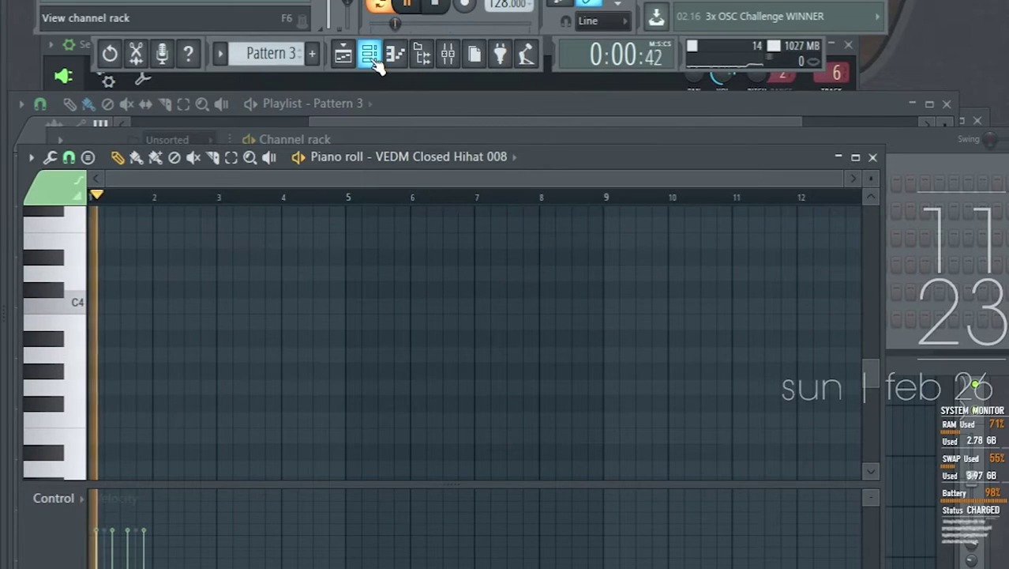
click(369, 53)
click(205, 235)
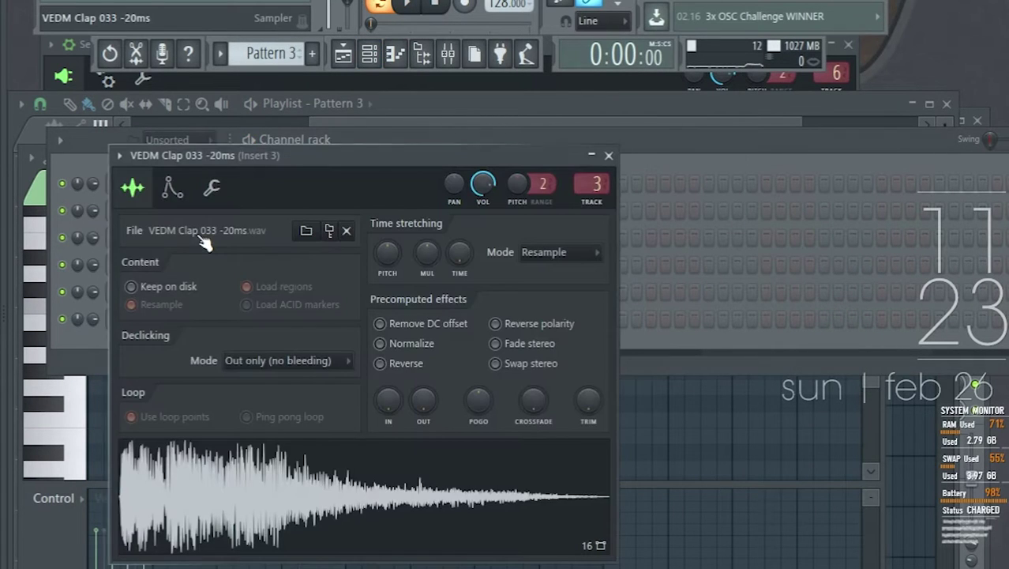
click(412, 346)
mouse_move(417, 401)
mouse_down()
mouse_move(417, 391)
mouse_move(419, 410)
mouse_up()
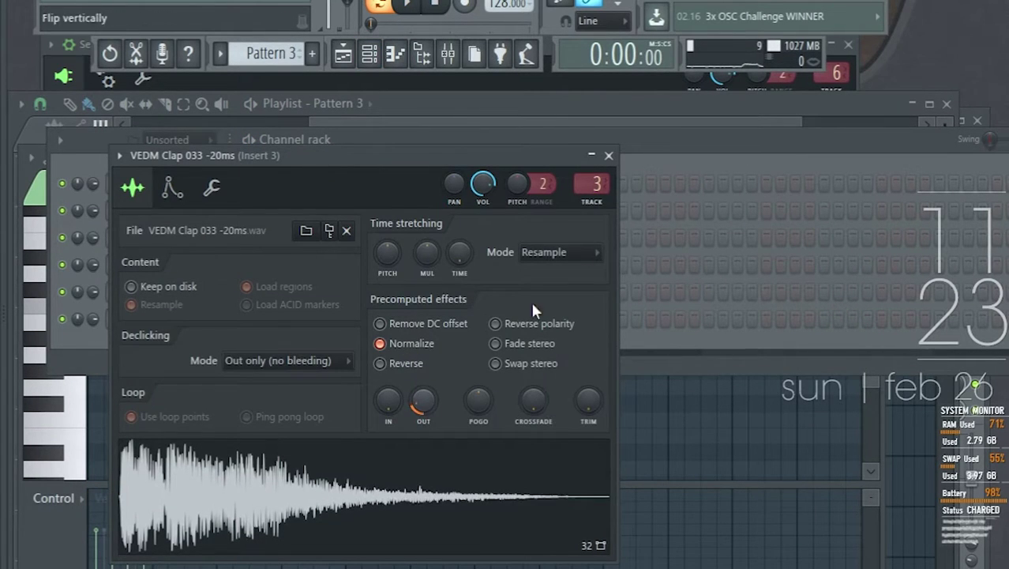
click(609, 155)
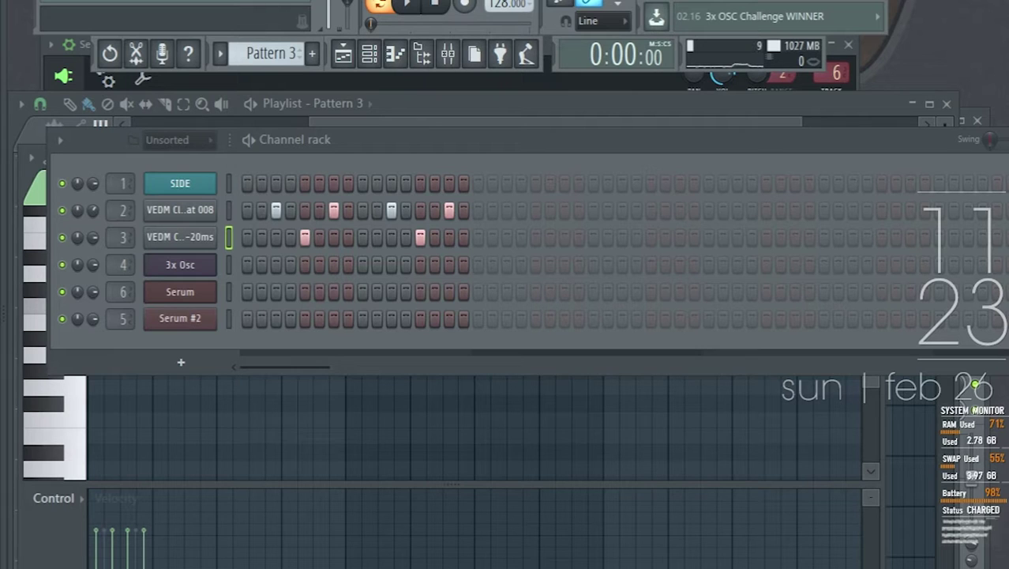
- Add the VEDM Shake 023 sample as a channel below the clap and fill each 2 steps in Pattern 3
drag(4, 300, 221, 263)
right_click(216, 263)
click(391, 322)
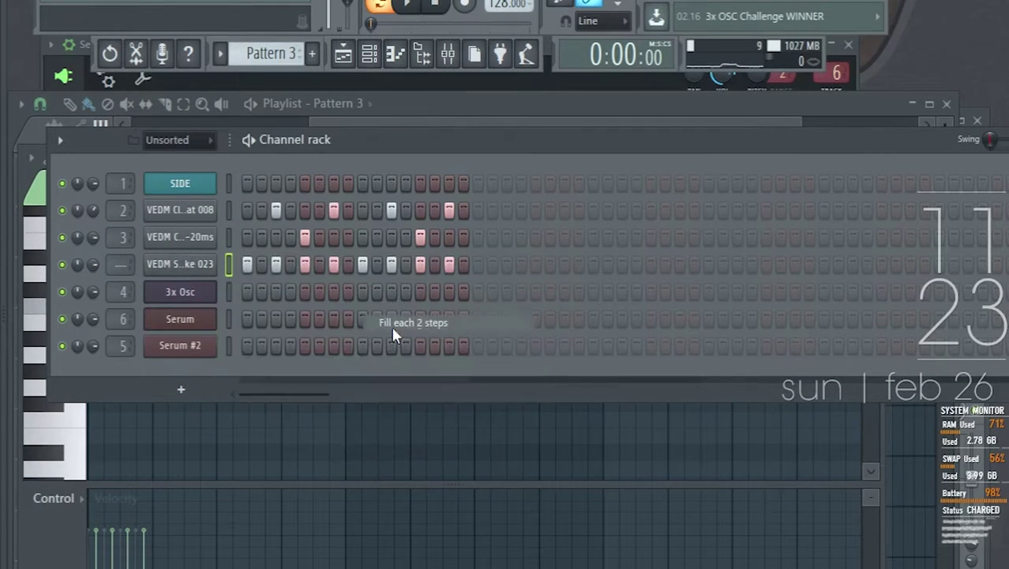
- Lower the velocity of every second VEDM Shake 023 note in the piano roll
right_click(202, 268)
click(243, 264)
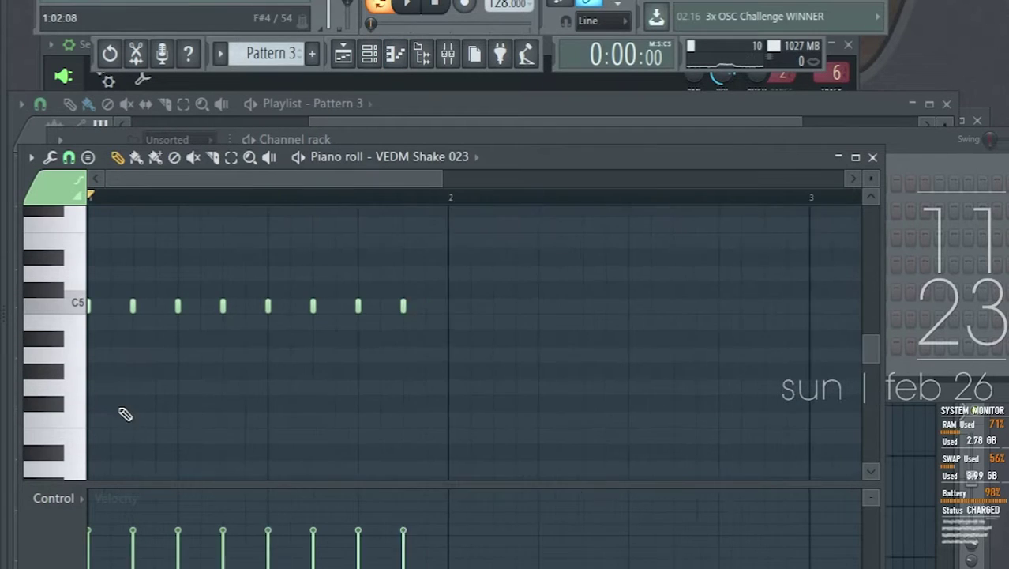
click(131, 306)
click(215, 306)
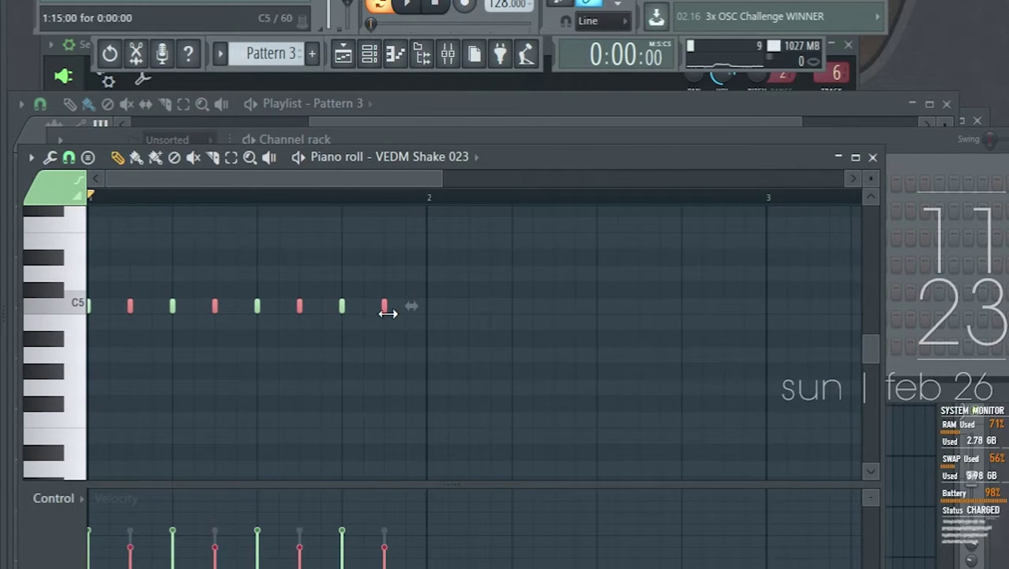
key(ctrl+a)
key(space)
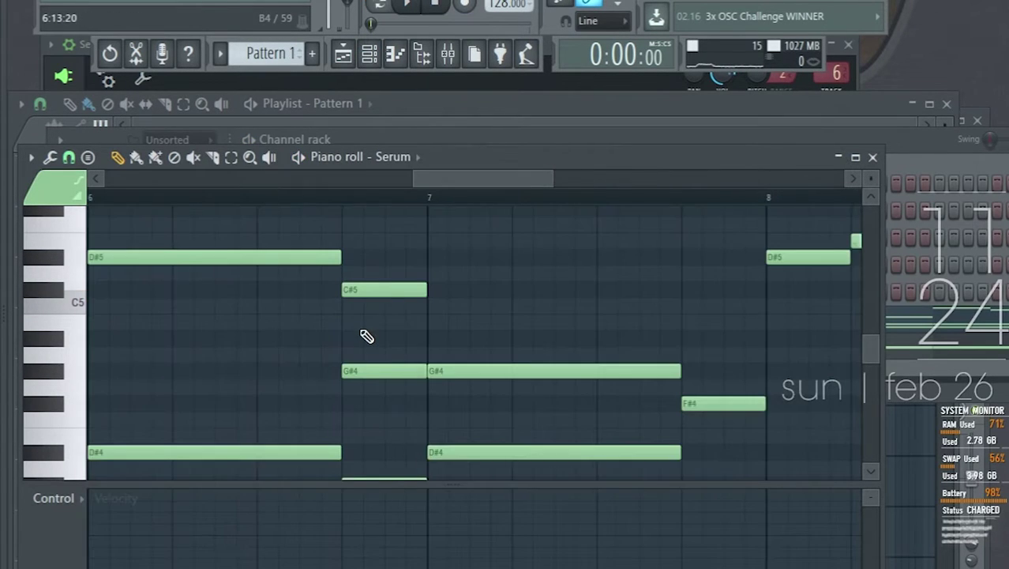
- Move the Serum #2 notes out of Pattern 1 into a new Pattern 4 by cutting and pasting them
scroll(490, 301, down, 2)
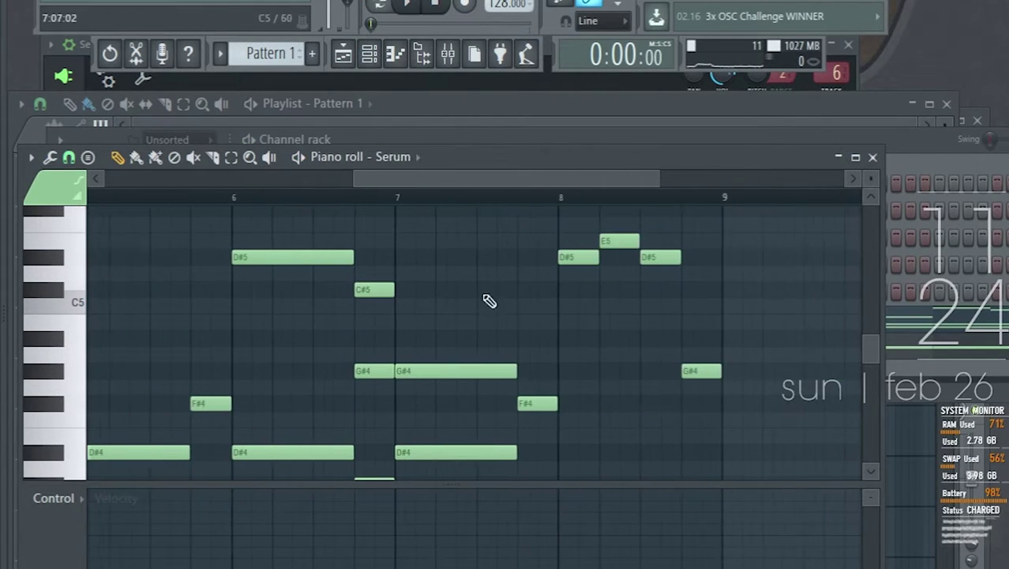
click(933, 134)
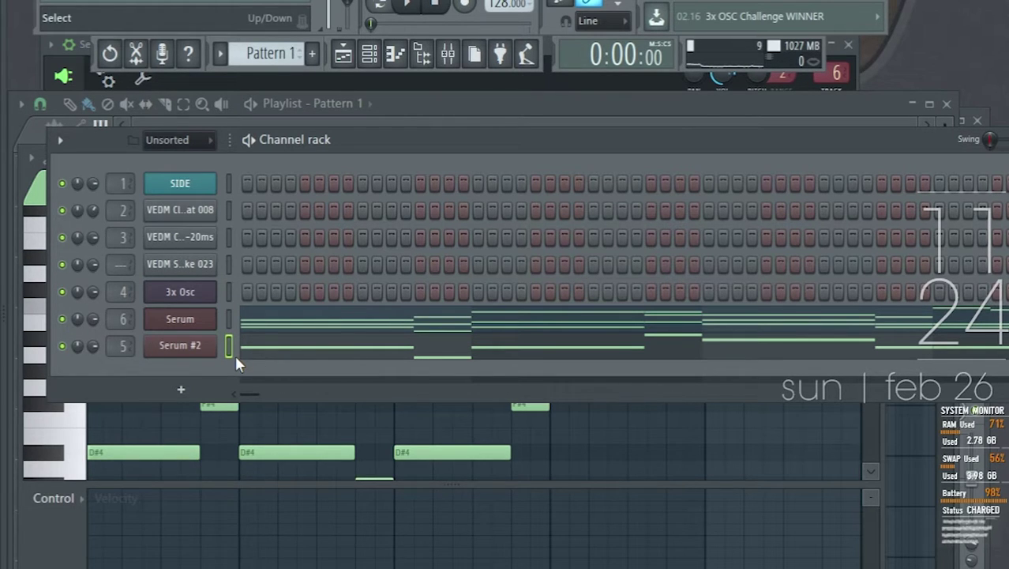
key(ctrl+x)
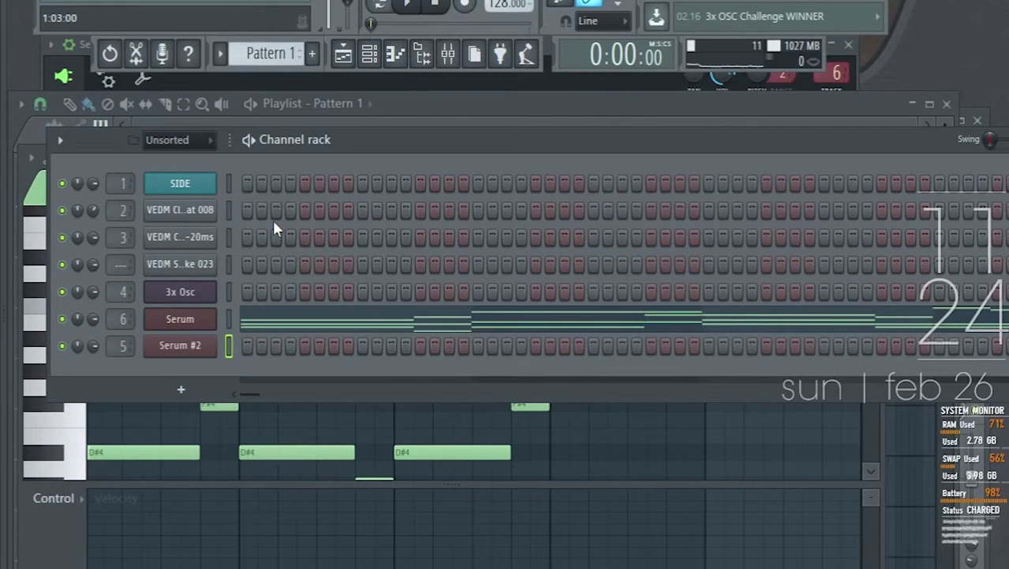
click(314, 54)
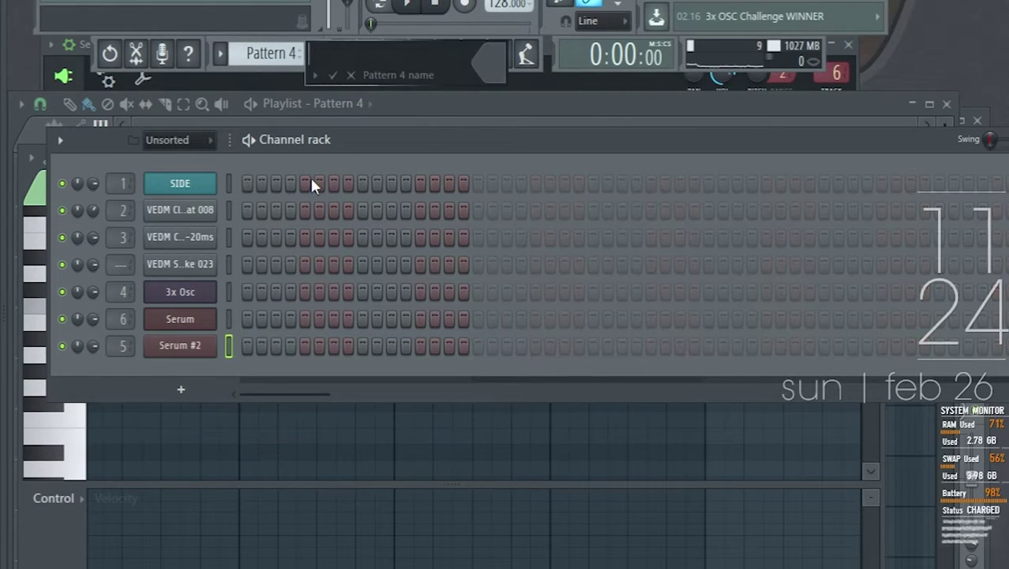
key(ctrl+v)
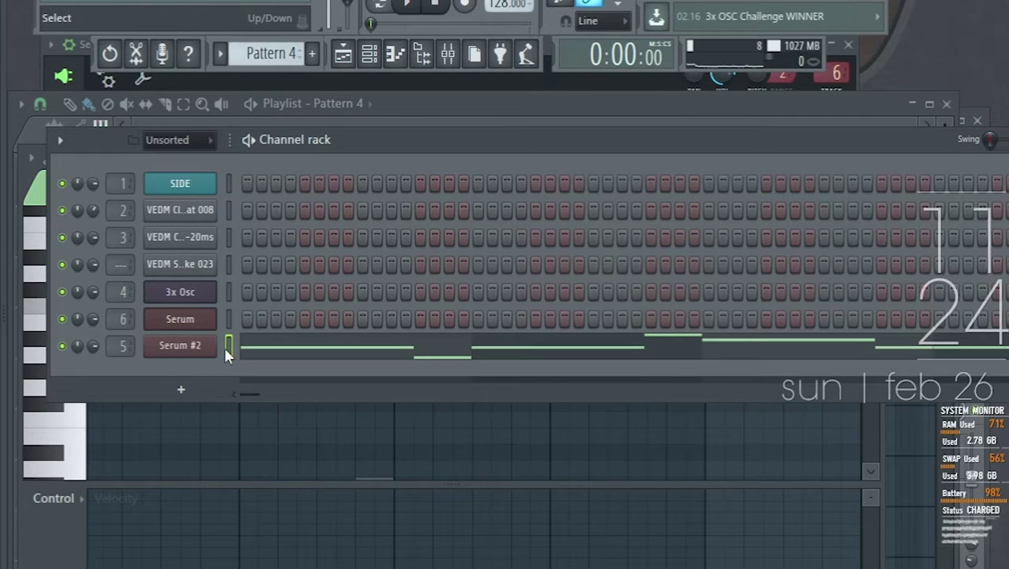
click(379, 6)
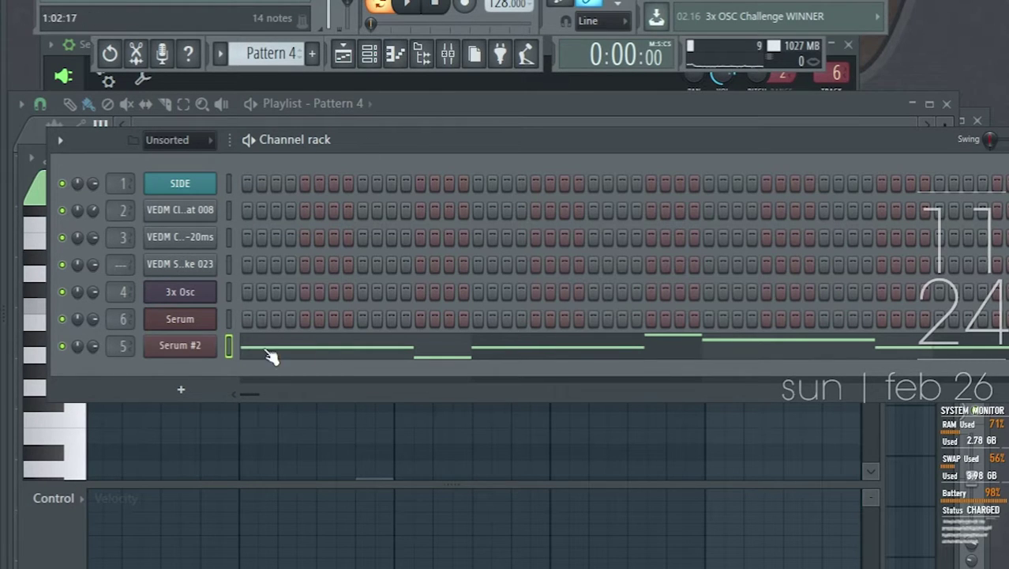
- Place Pattern 4 clips on Track 5 of the playlist from bar 33 to 65 and duplicate them up to bar 97
click(346, 55)
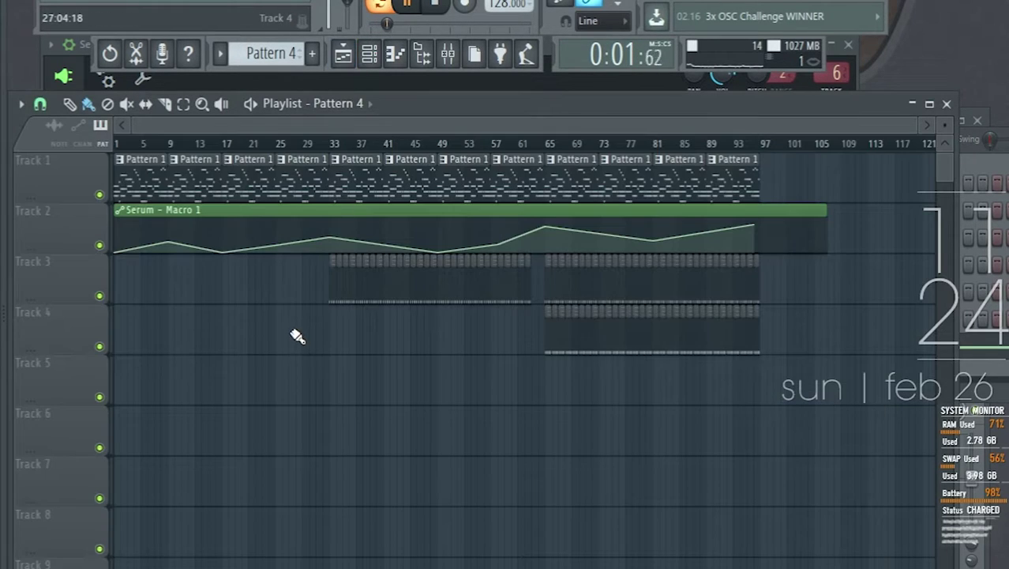
key(space)
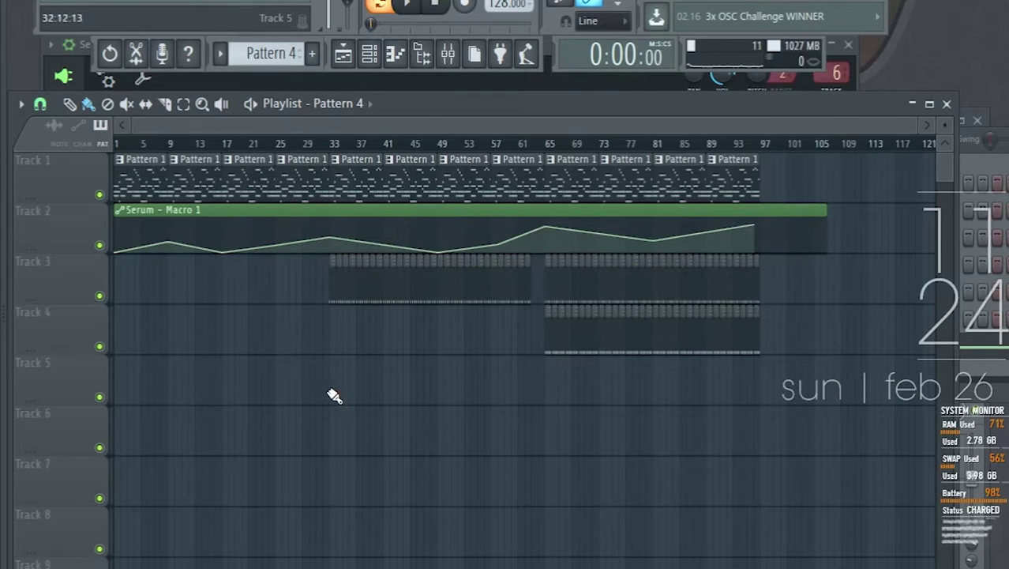
drag(335, 395, 521, 385)
key(ctrl+b)
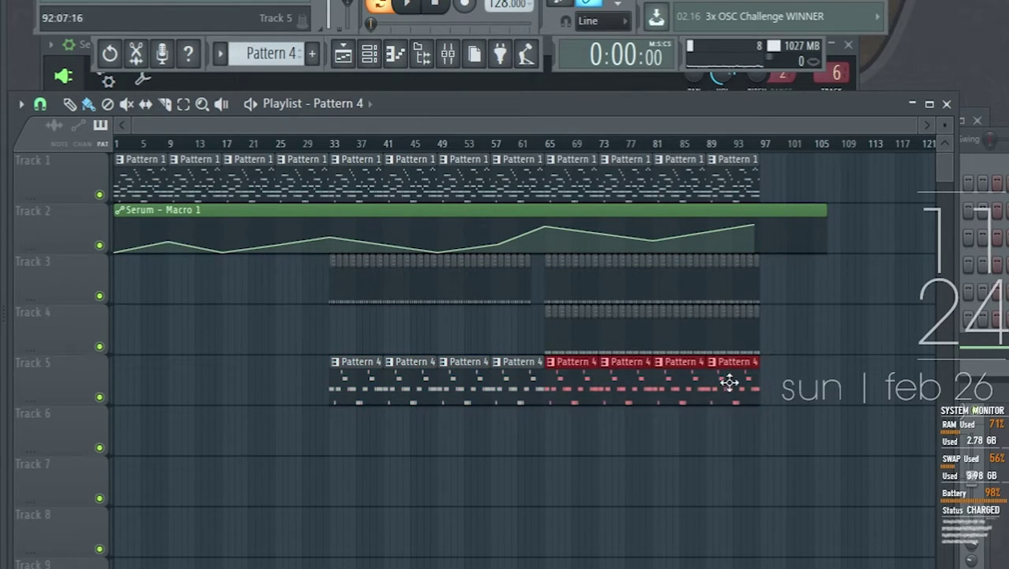
- Shorten the Pattern 4 clip before bar 65 on Track 5 so that it ends at bar 63
scroll(644, 446, up, 3)
ctrl+click(624, 478)
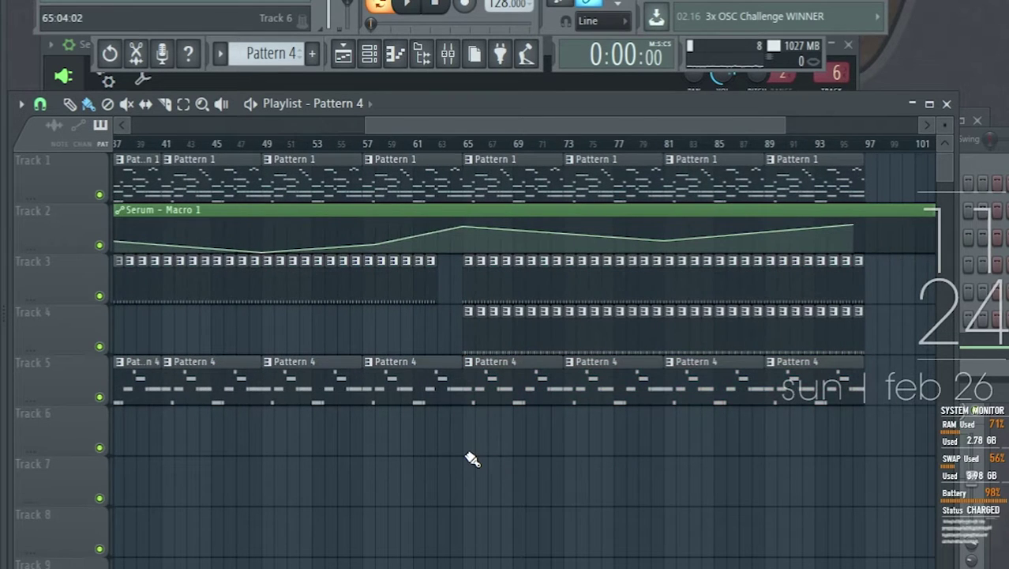
scroll(473, 459, up, 5)
drag(457, 386, 382, 386)
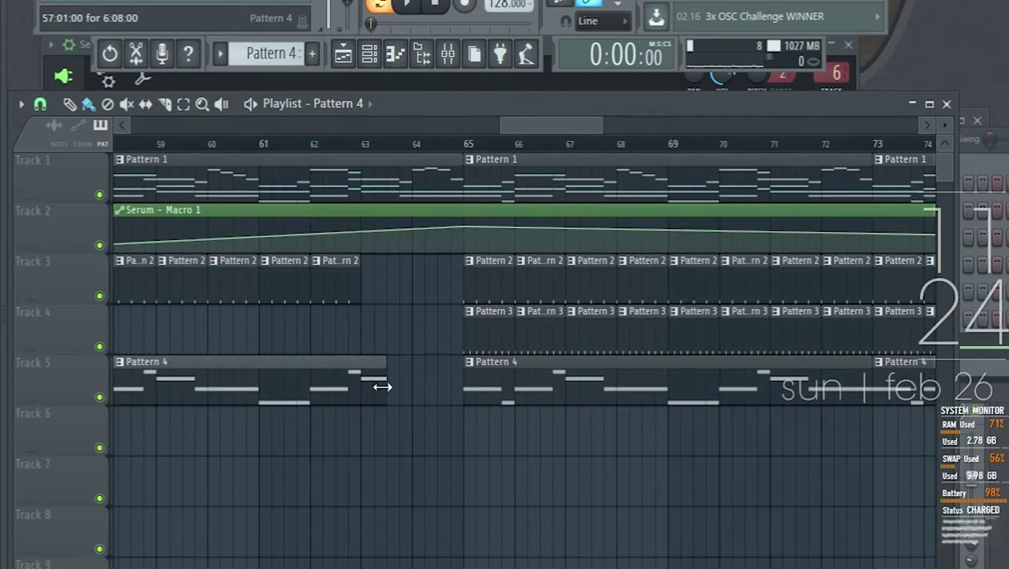
scroll(520, 293, up, 2)
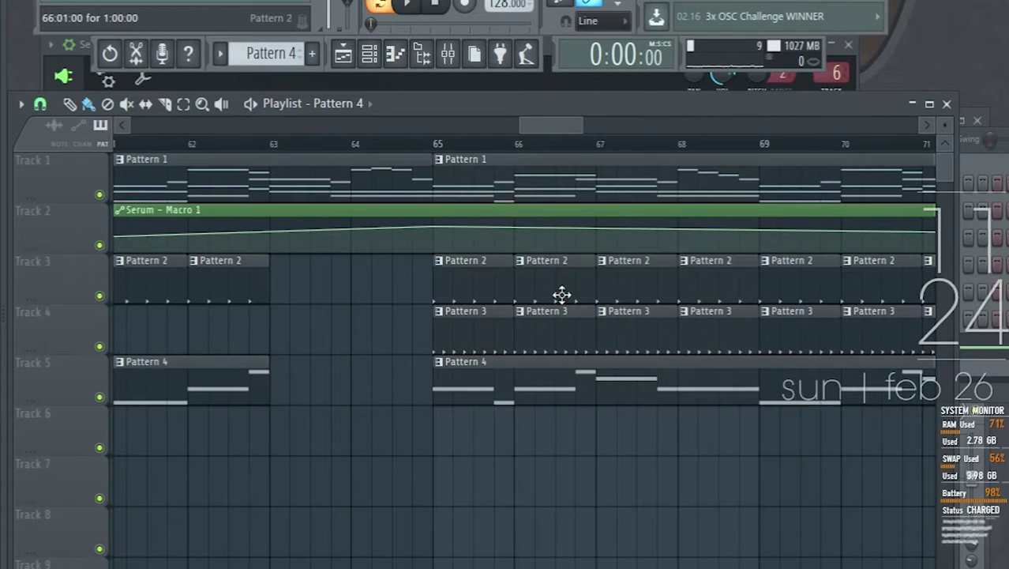
scroll(518, 264, down, 10)
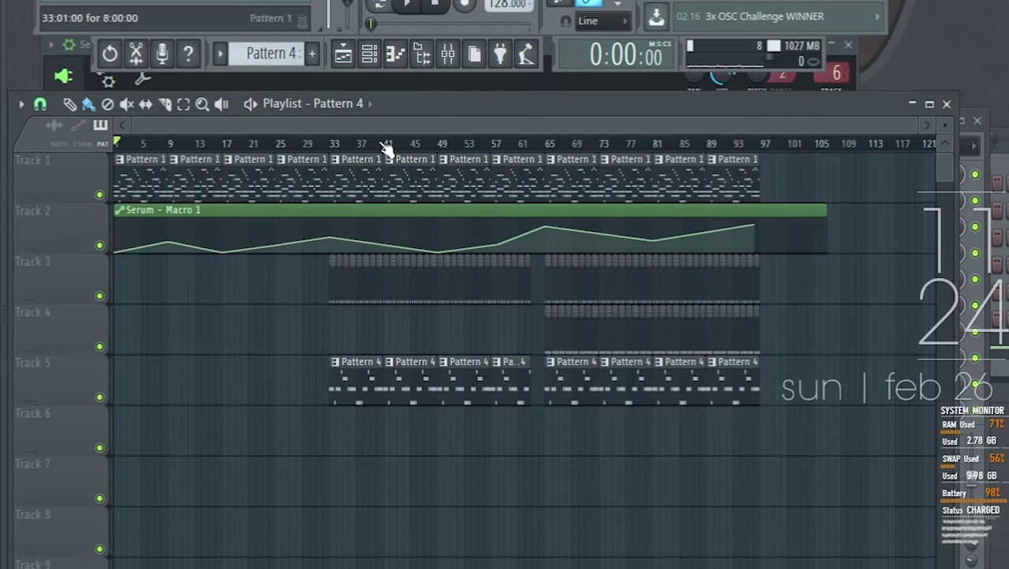
- Solo the Serum mixer track and load Fruity parametric EQ 2 into its first effect slot
click(448, 53)
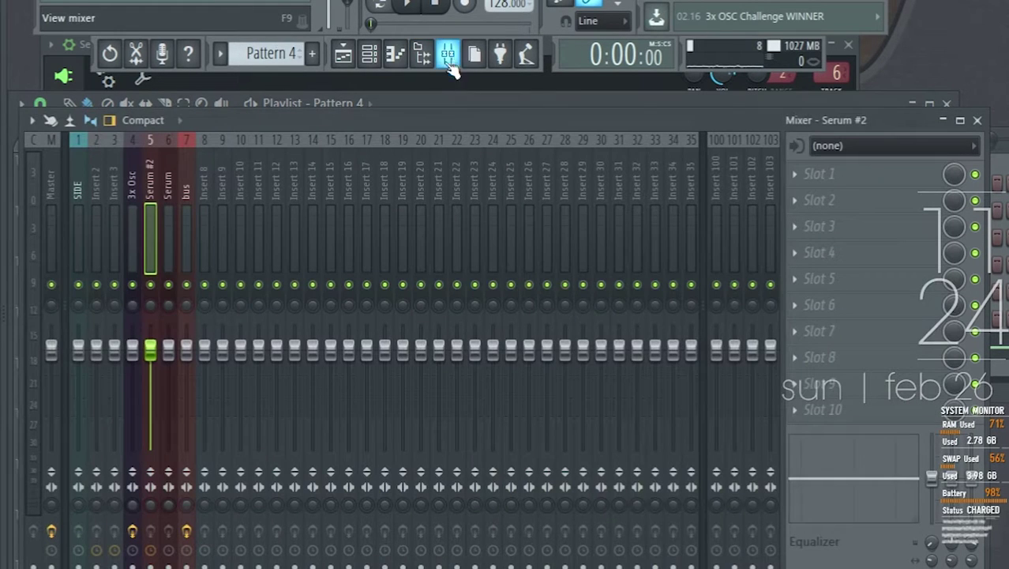
click(169, 210)
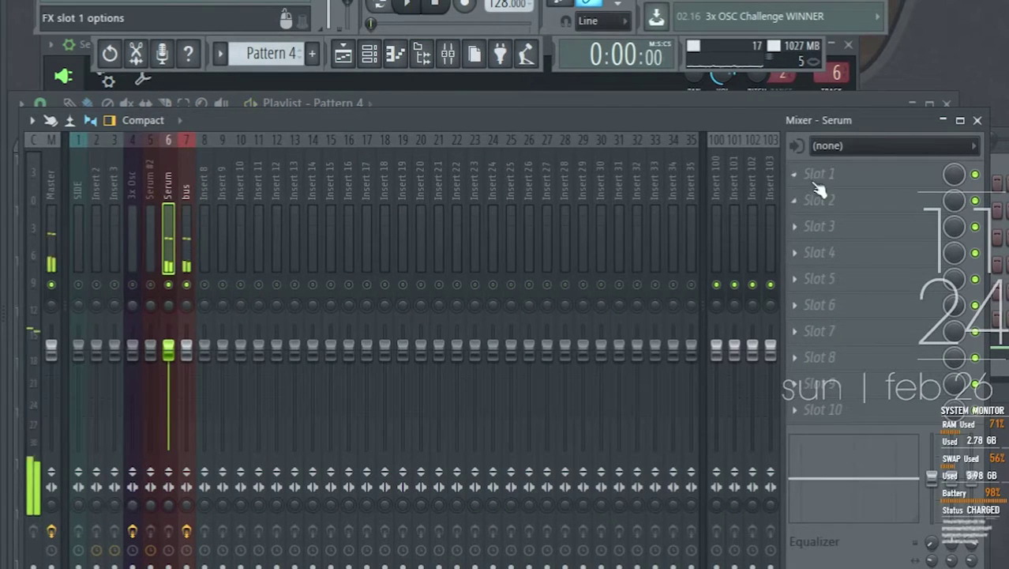
click(820, 180)
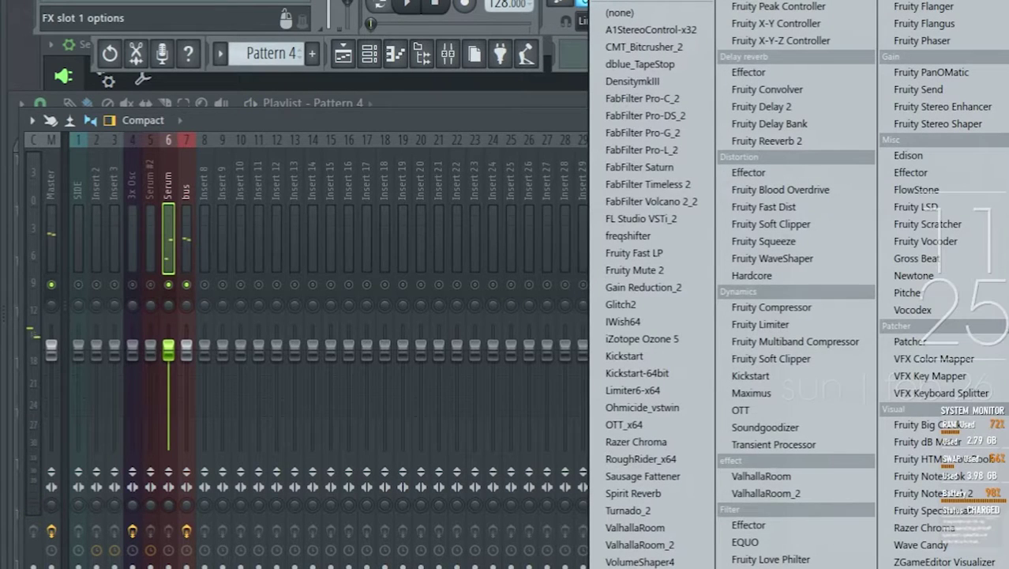
click(773, 566)
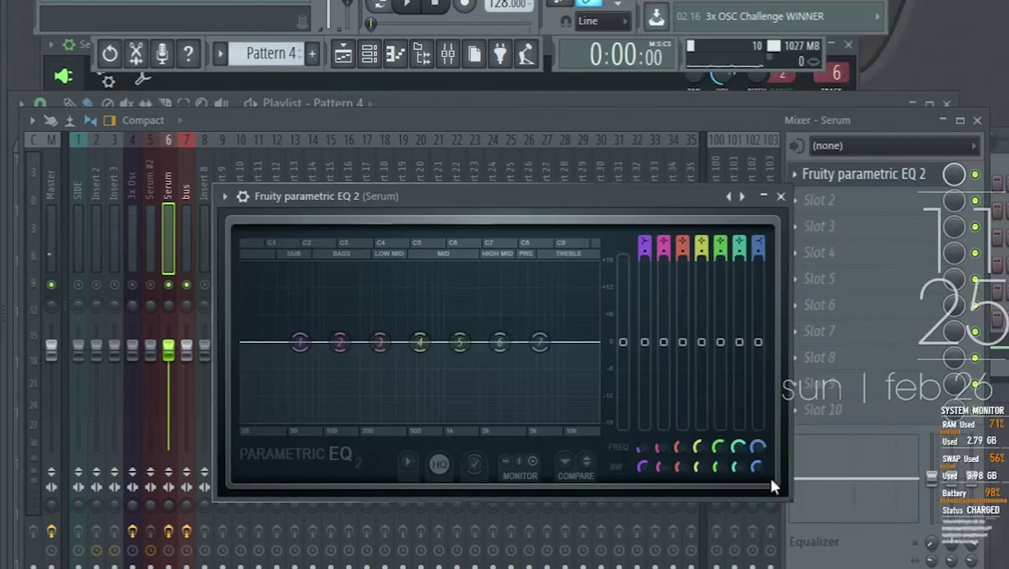
- Set EQ band 1 to a high pass at about 73 Hz and band 7 to a low pass at 18705 Hz with 59% bandwidth
click(744, 198)
drag(242, 342, 315, 352)
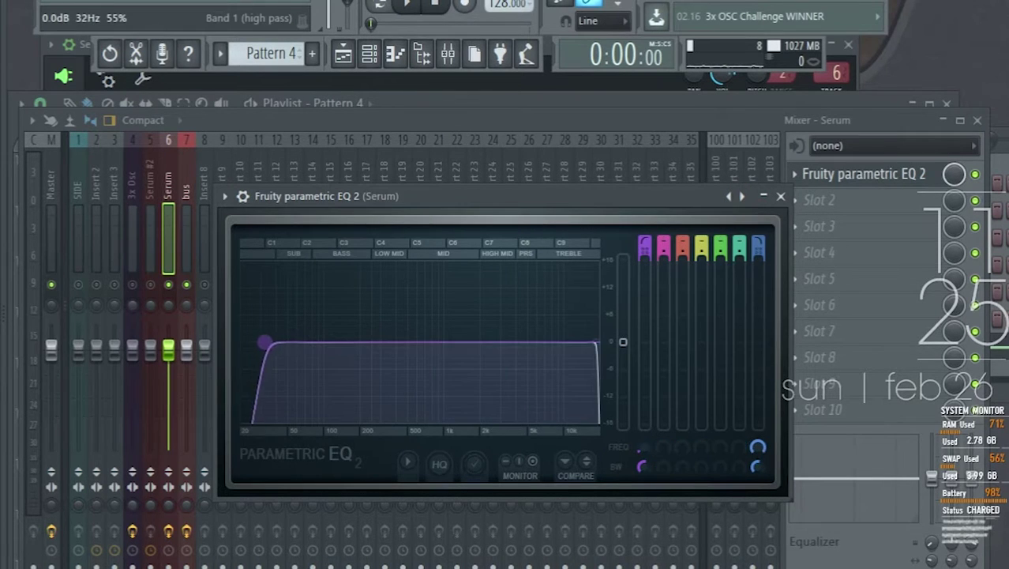
key(space)
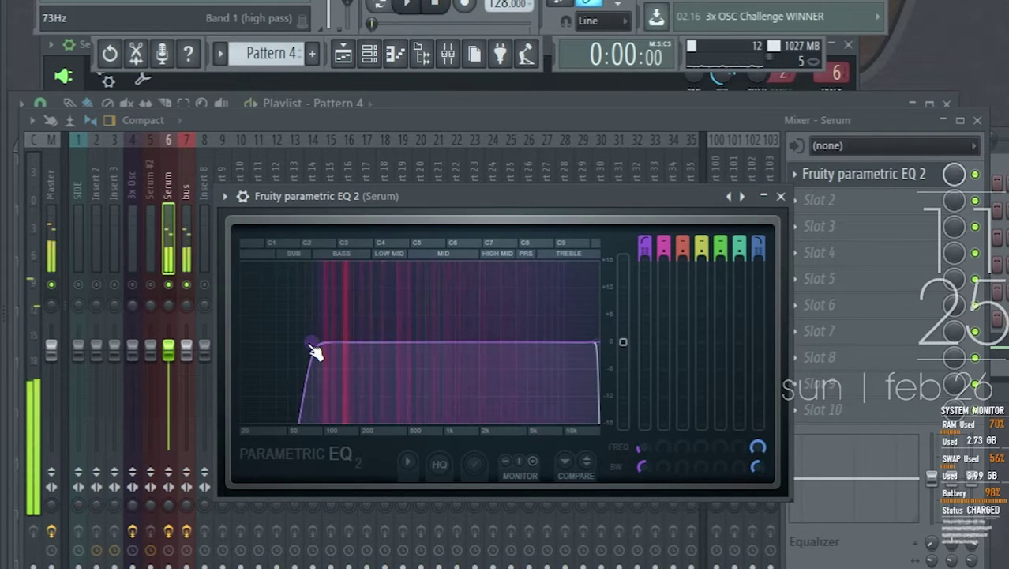
key(space)
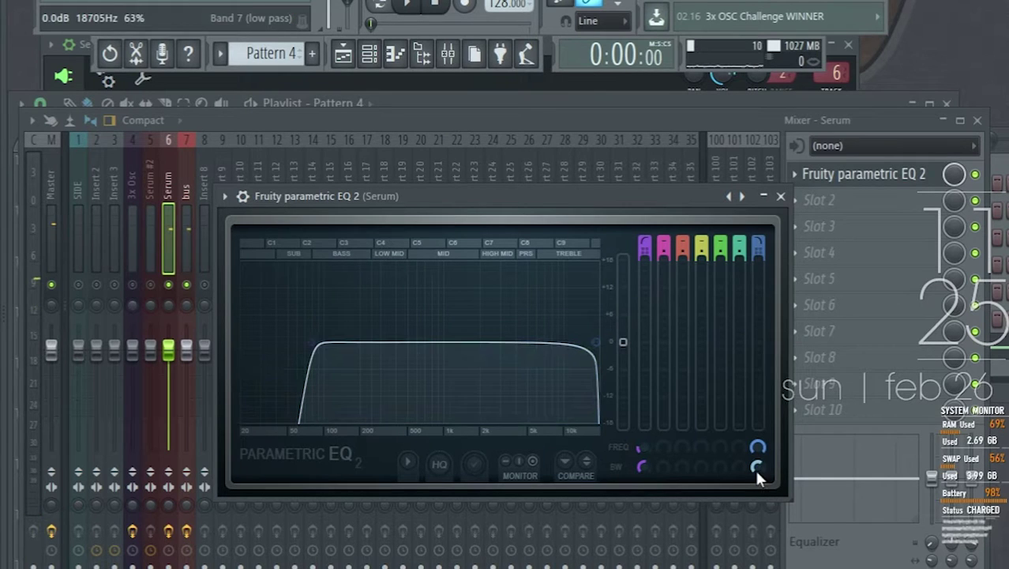
key(space)
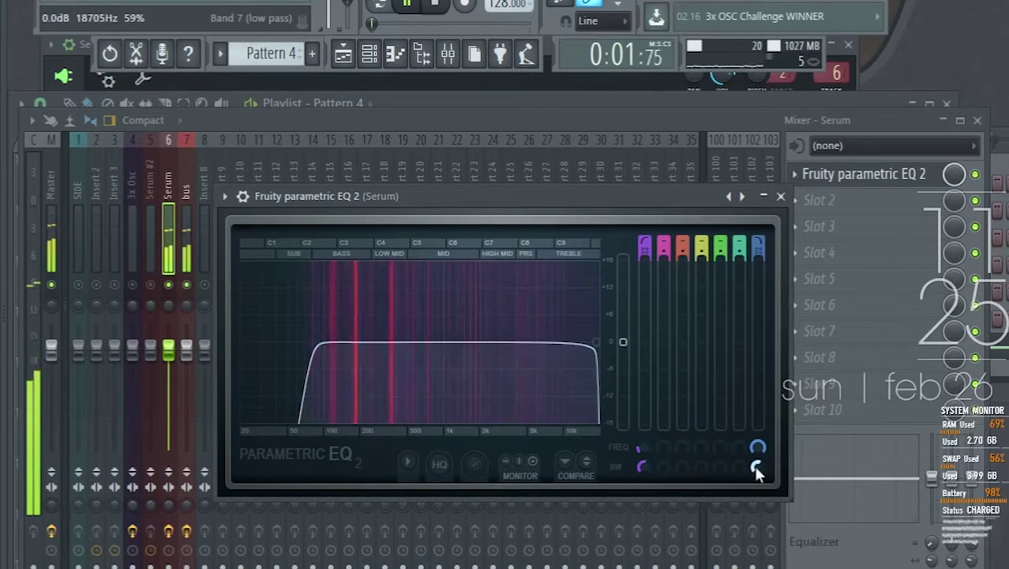
- Load Fruity Multiband Compressor into the Serum track's second effect slot and enable its limiter
click(819, 199)
click(799, 342)
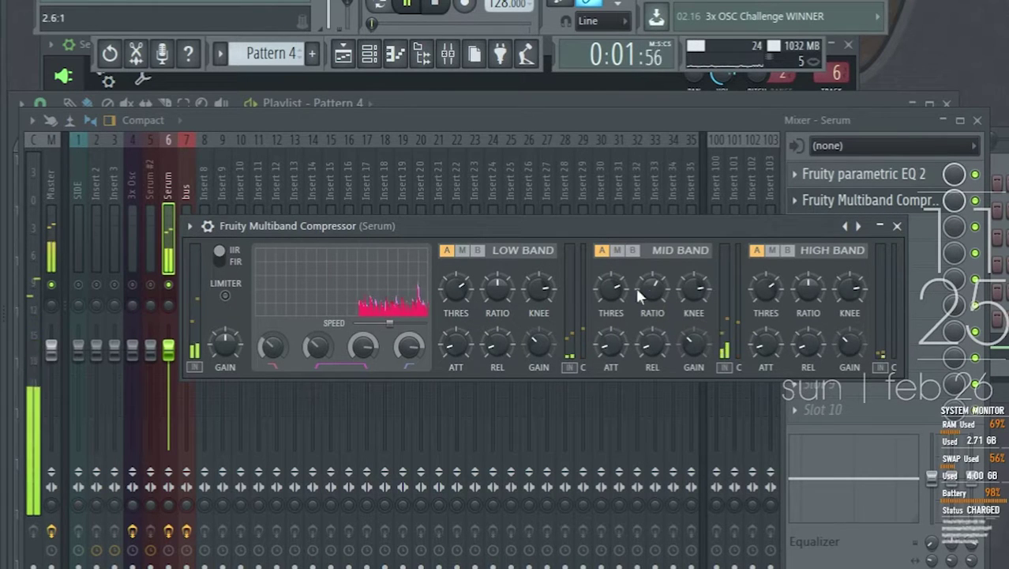
key(space)
drag(226, 343, 226, 320)
click(226, 295)
key(space)
key(space)
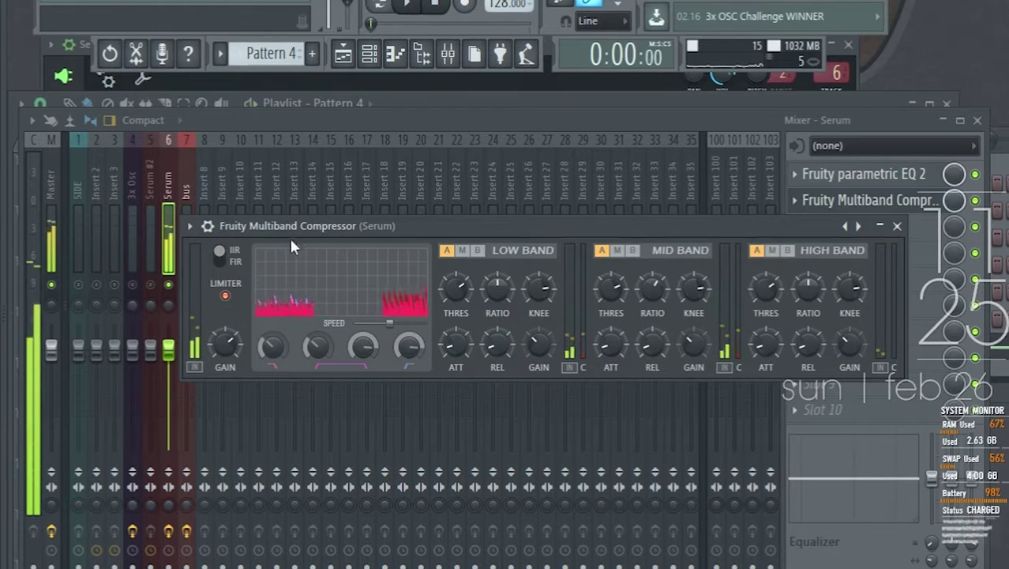
key(Escape)
- Enable Hyper/Dimension in the effects of the Serum channel and set the Hyper mix to 12%
click(369, 53)
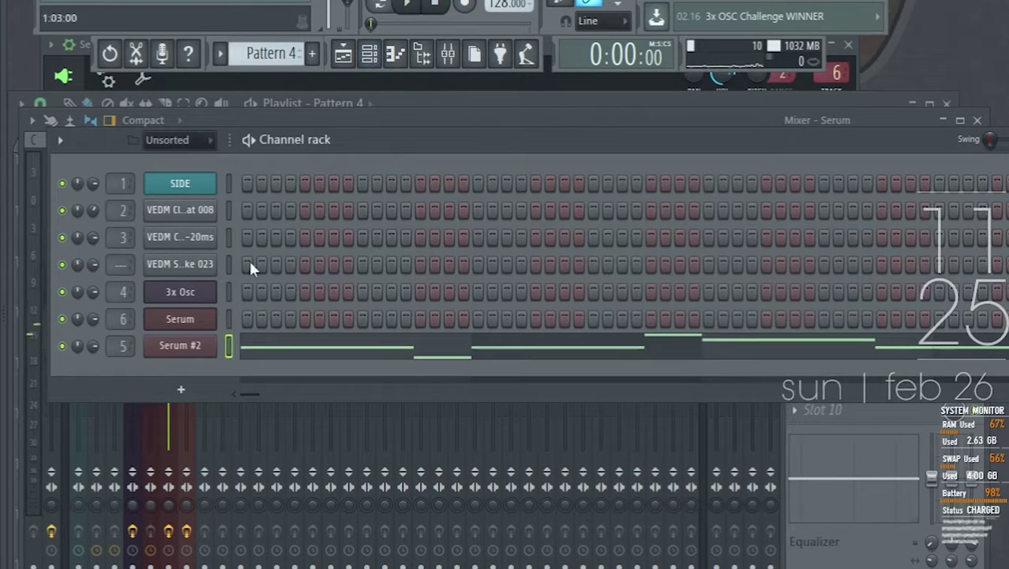
click(194, 324)
click(259, 139)
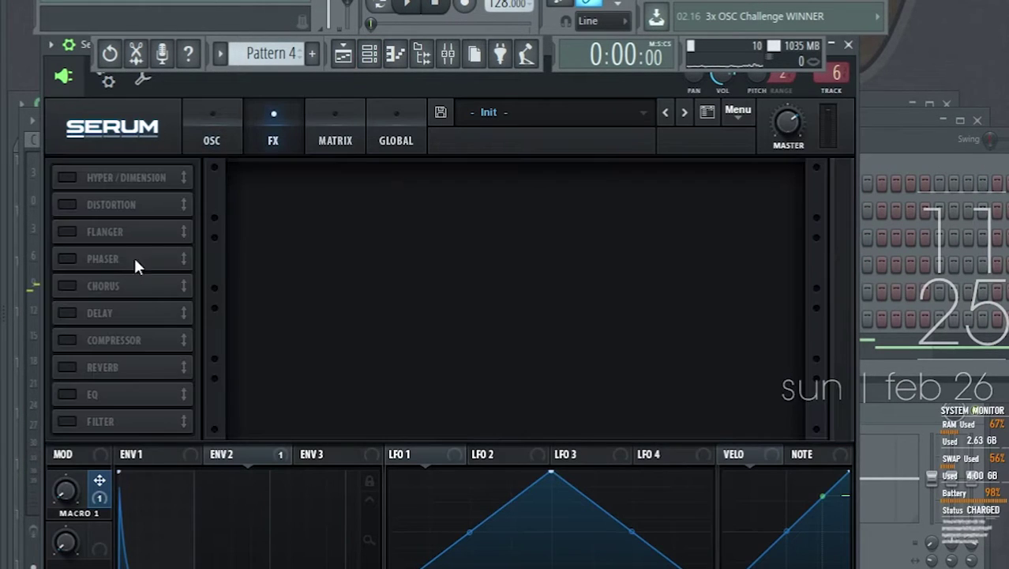
click(64, 179)
drag(550, 187, 533, 192)
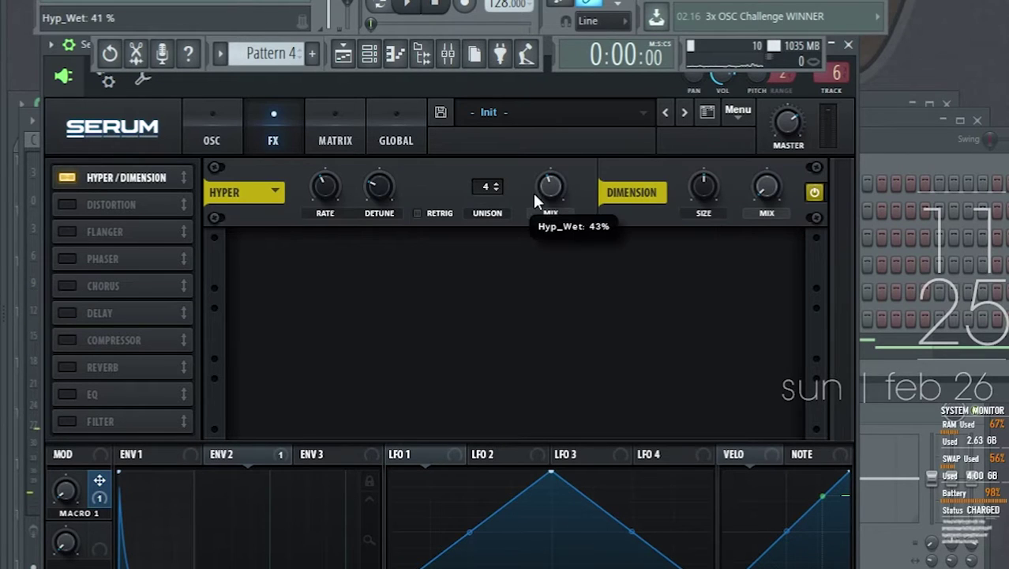
drag(520, 241, 521, 235)
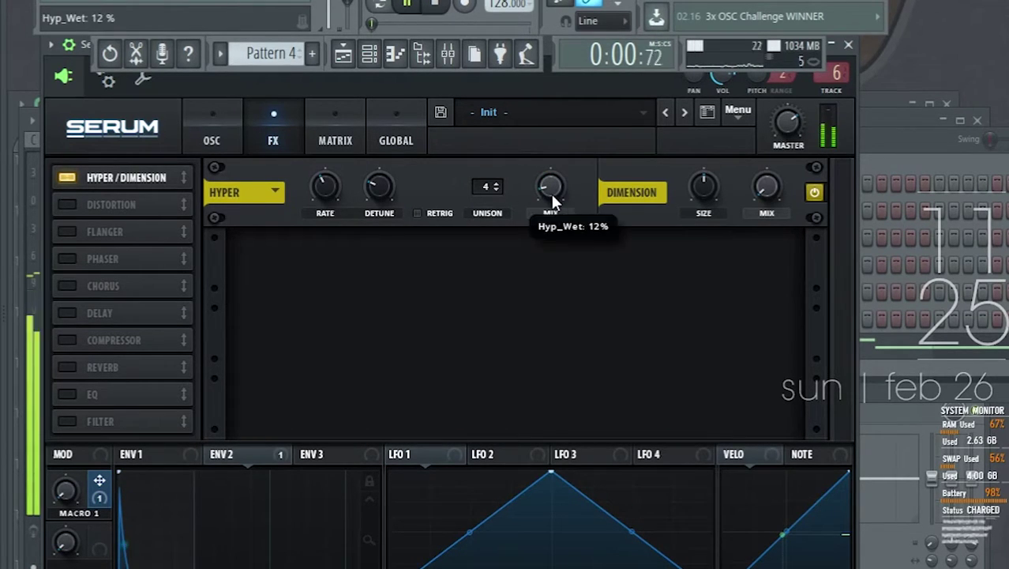
- Enable Serum's Compressor effect in multiband mode and adjust its gain while checking the sound
click(68, 340)
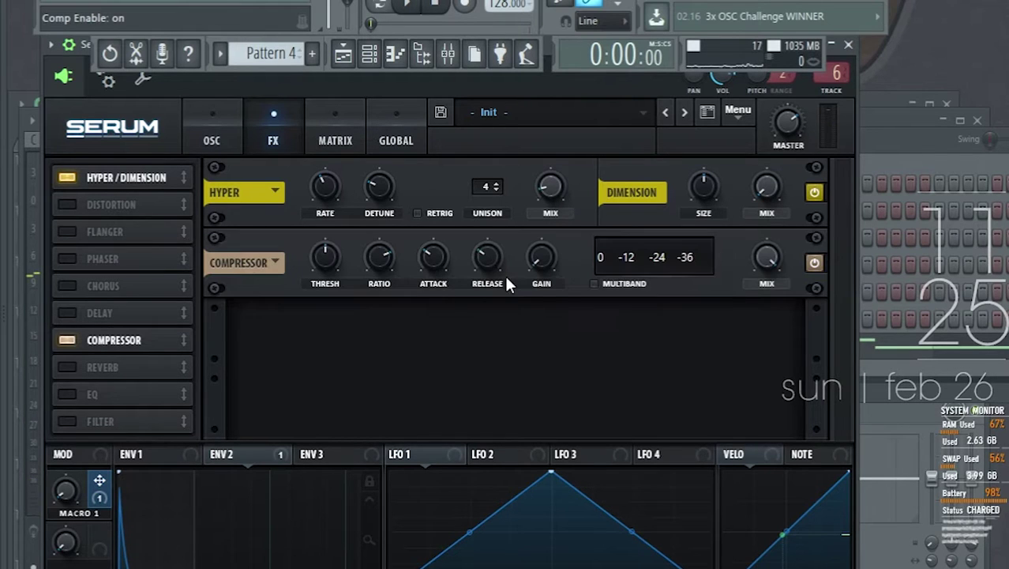
click(595, 281)
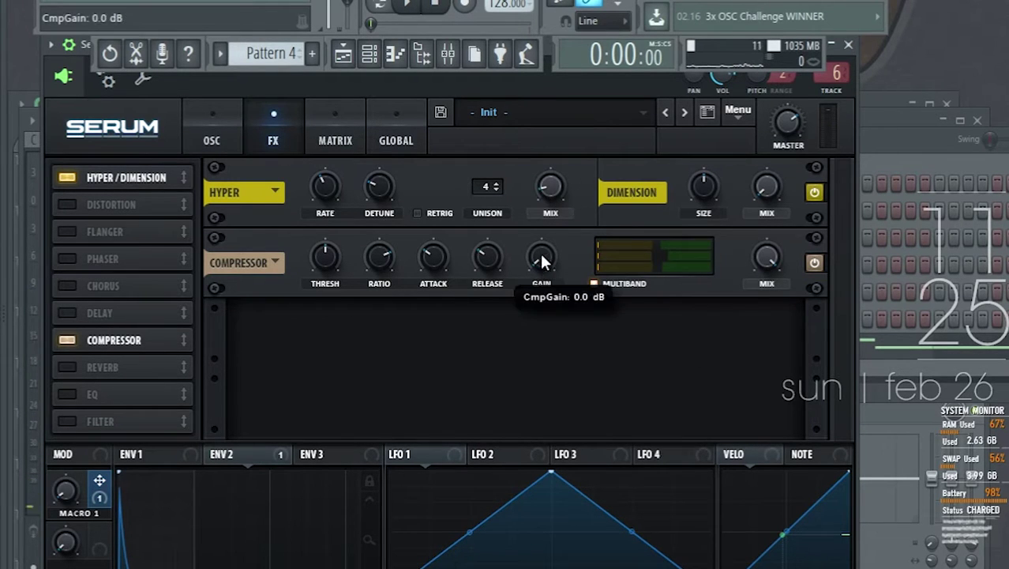
key(space)
mouse_move(542, 257)
mouse_down()
mouse_move(550, 242)
mouse_move(542, 264)
mouse_move(542, 253)
mouse_up()
key(space)
- Set the mid band threshold of the Serum track's Fruity Multiband Compressor to about -9.9 dB while listening
key(F9)
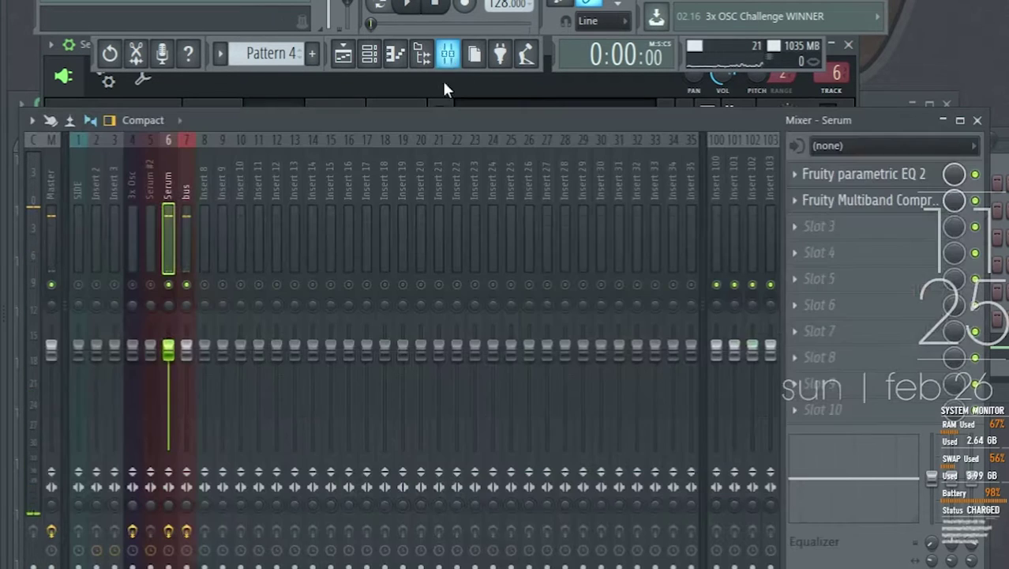
key(space)
click(849, 202)
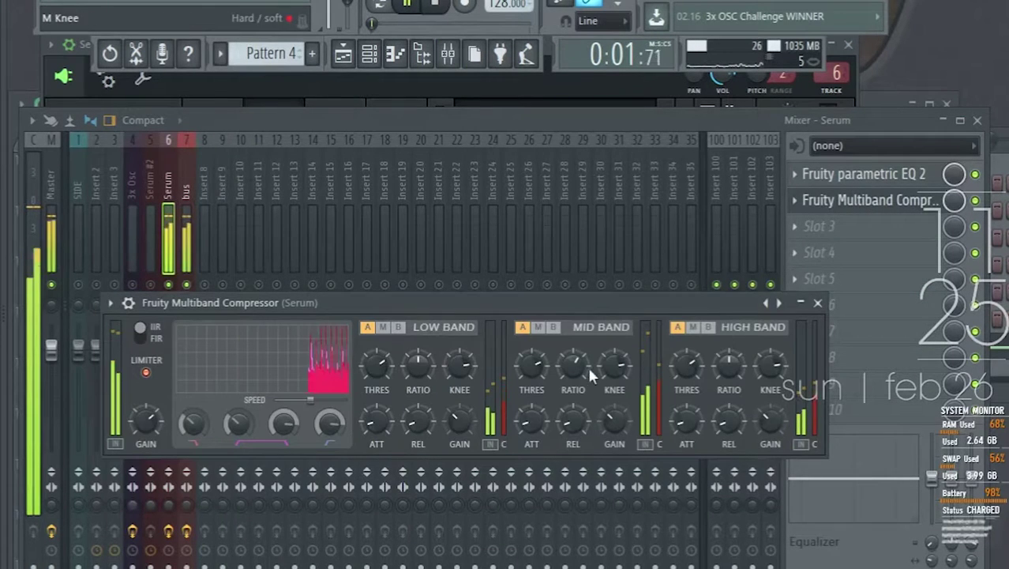
key(space)
key(space)
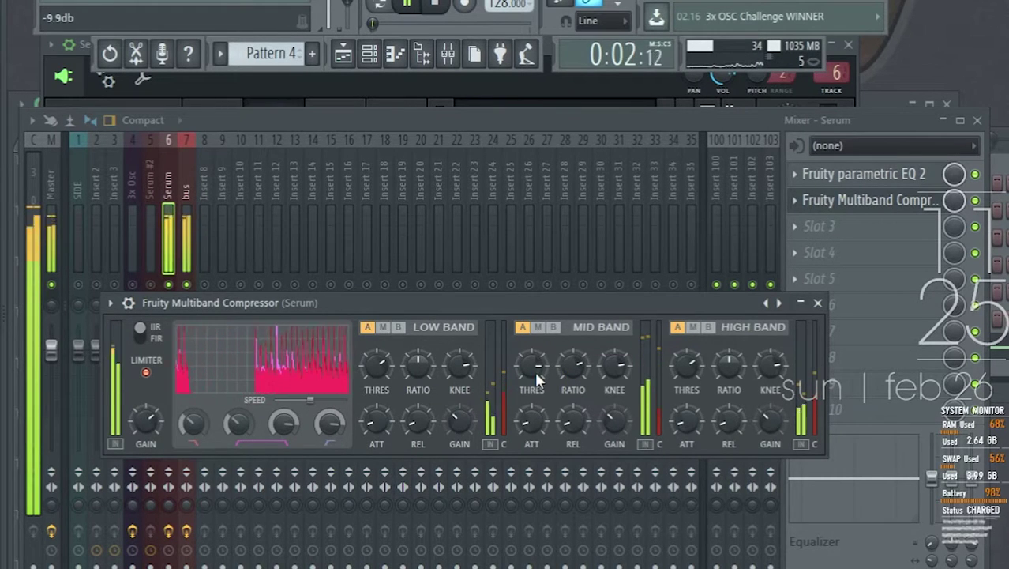
key(space)
- Load Fruity Reeverb 2 into the Serum track's third effect slot
click(869, 200)
click(821, 226)
click(821, 146)
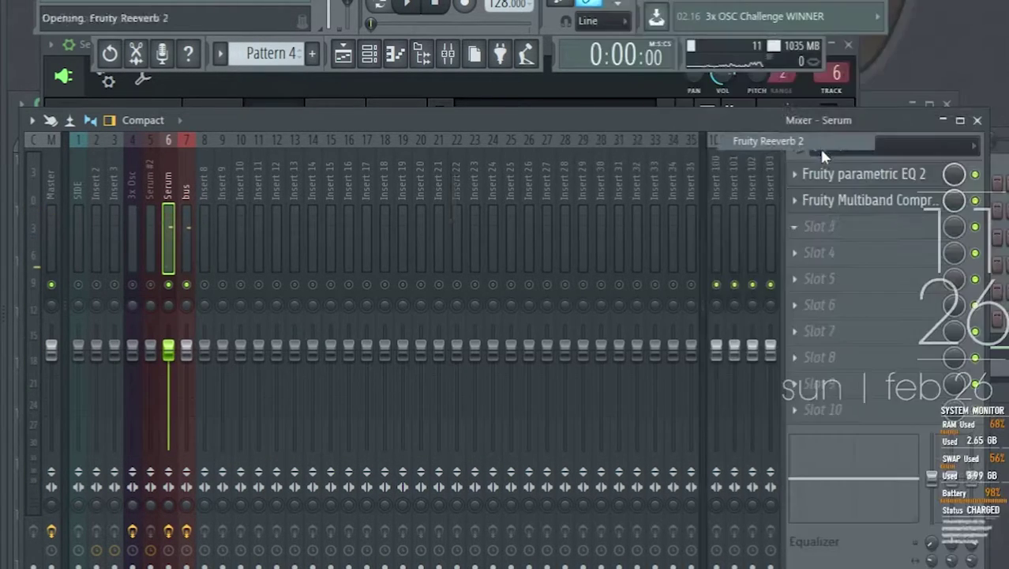
key(space)
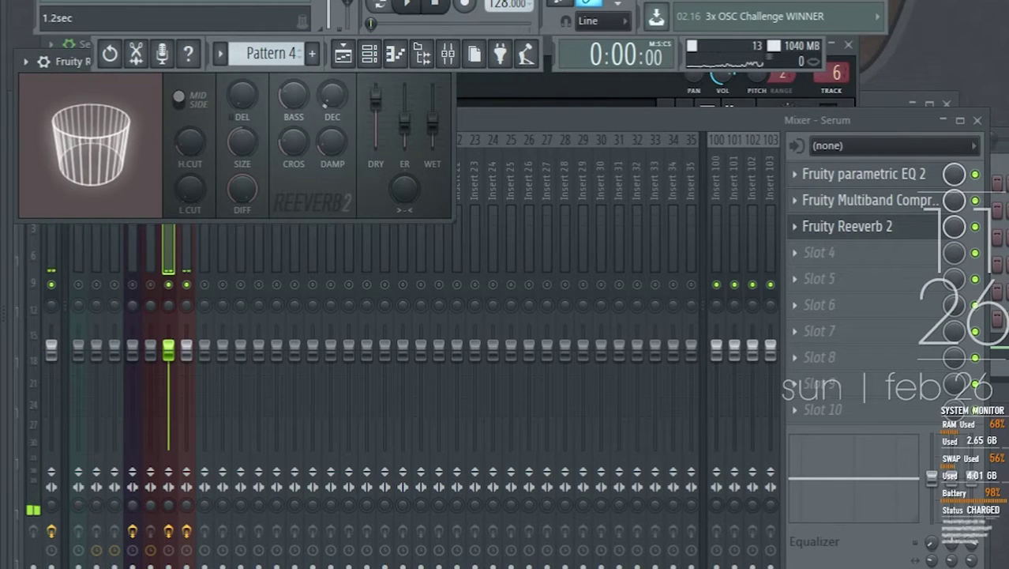
- Set the Reeverb 2 decay to 1.0 sec, raise its wet level and enlarge the room size
drag(432, 122, 432, 101)
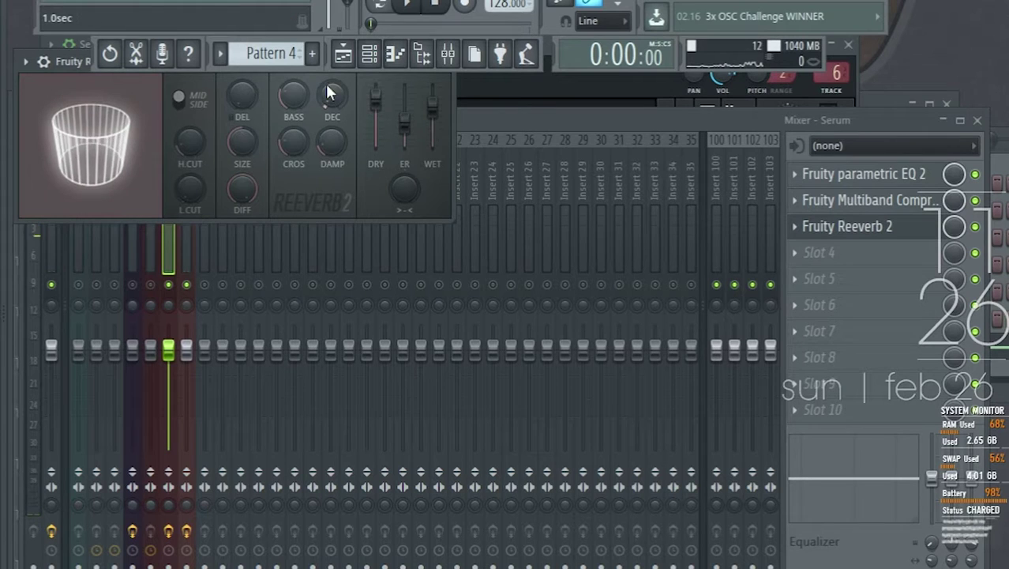
drag(244, 146, 244, 122)
drag(191, 150, 192, 181)
- Adjust the Reeverb 2 wet level and stereo separation during playback
key(space)
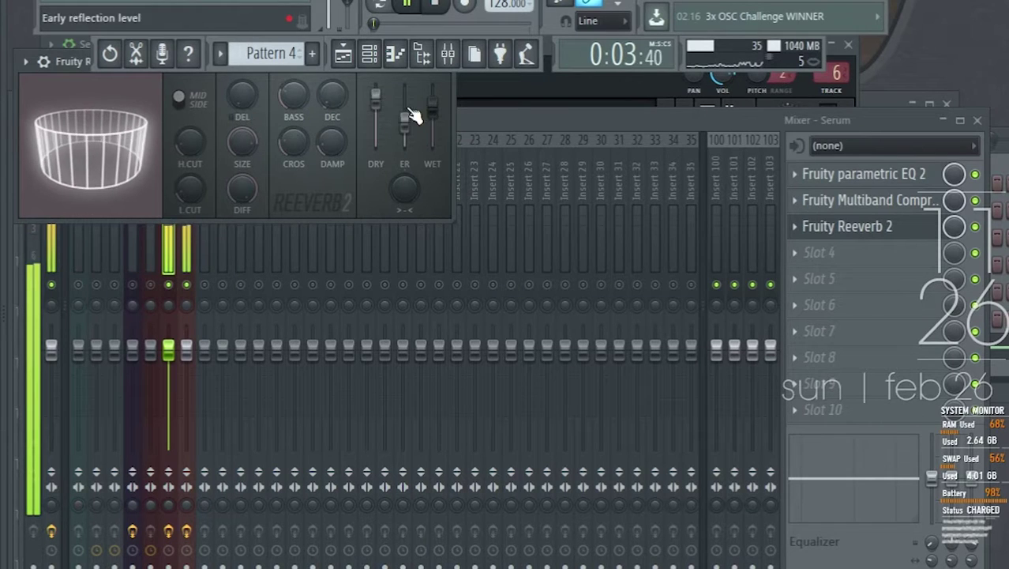
drag(428, 112, 431, 112)
drag(404, 190, 399, 225)
key(space)
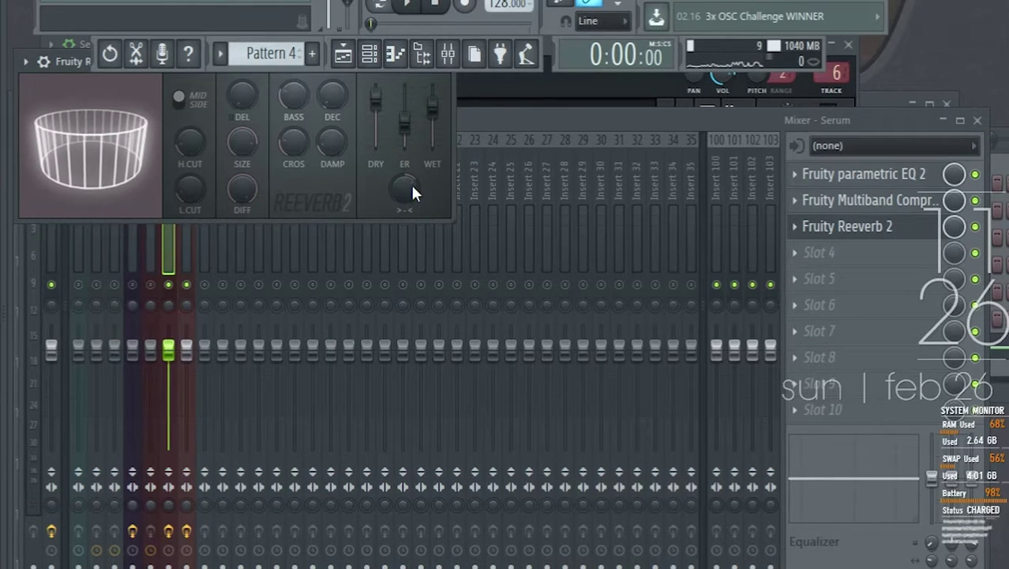
key(space)
drag(410, 191, 410, 202)
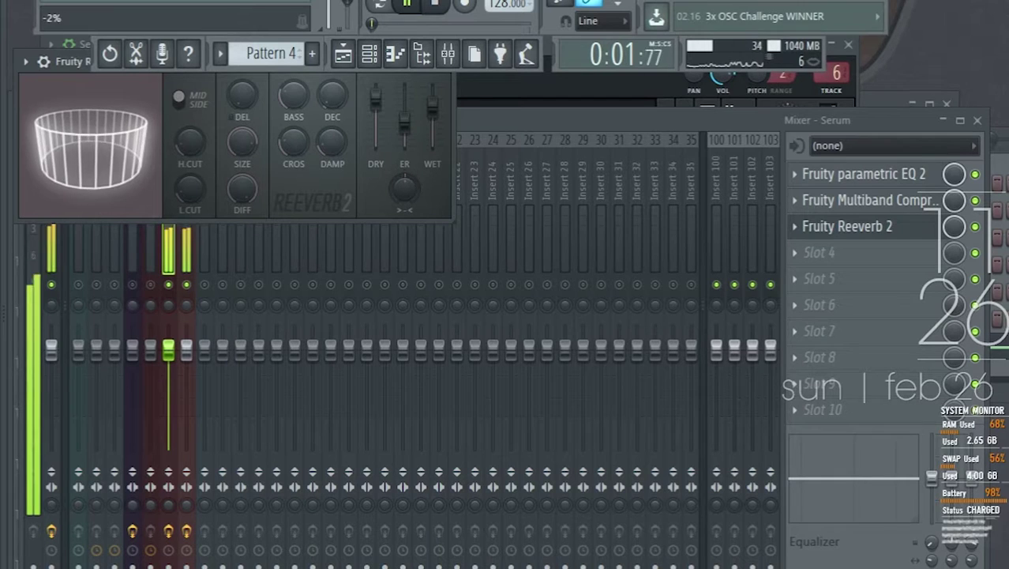
key(space)
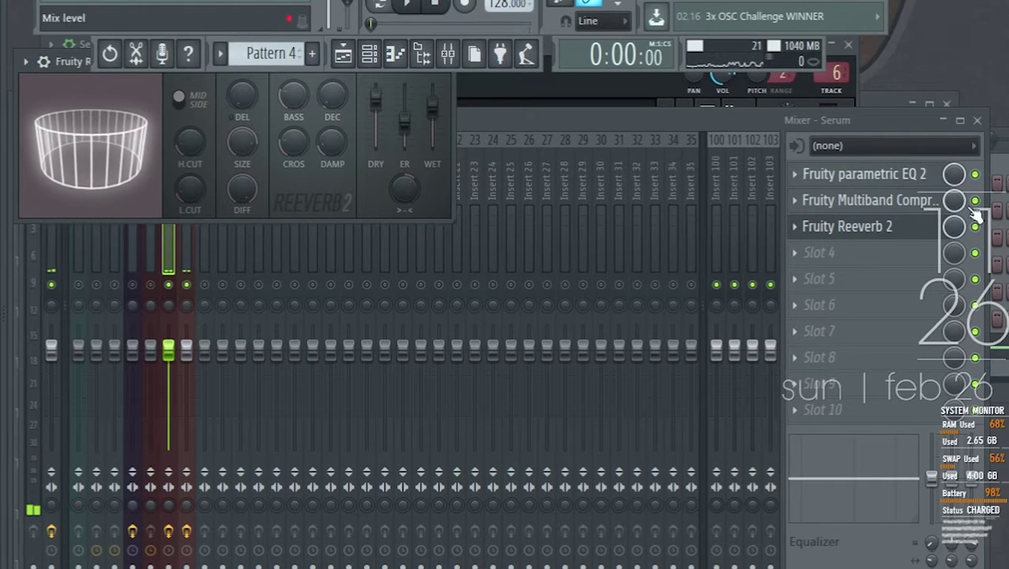
- Create an automation clip for the Reeverb 2 dry level on Track 6 of the playlist
drag(79, 61, 83, 104)
right_click(382, 146)
click(419, 264)
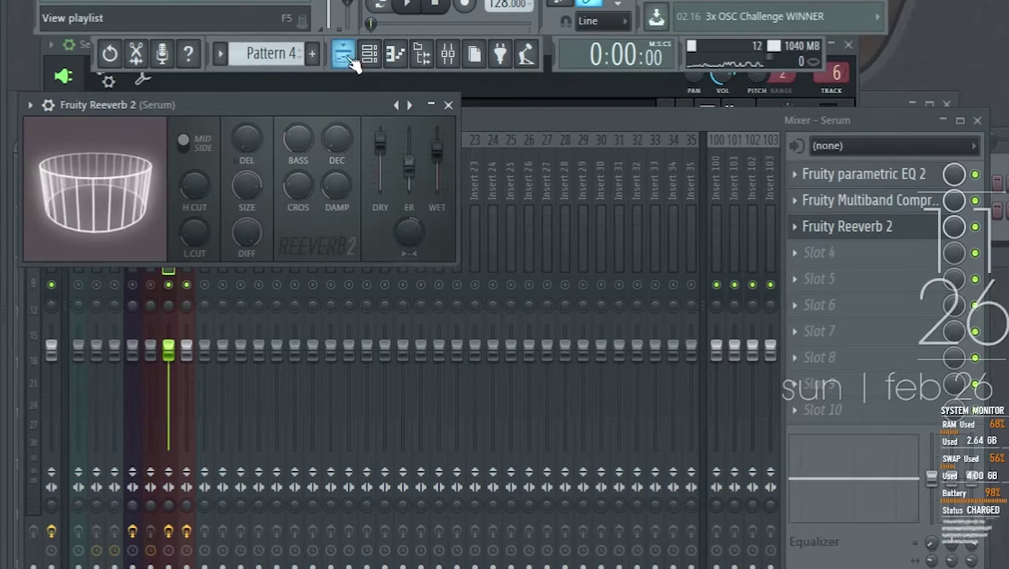
right_click(117, 428)
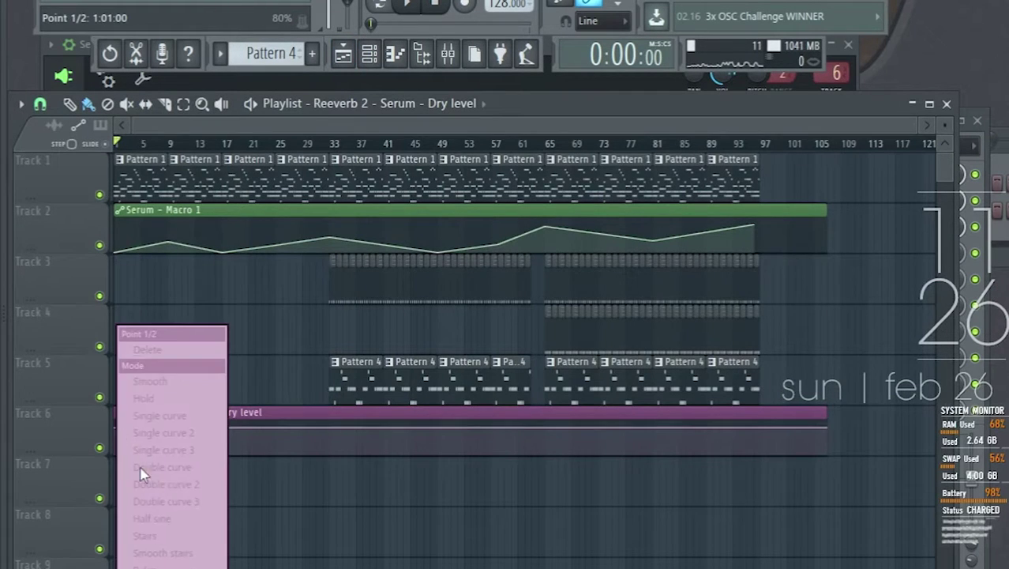
click(143, 471)
- Shape a curved dip in the dry level automation from bar 29 to bar 33, returning instantly to the original level at bar 33
scroll(285, 432, up, 7)
right_click(358, 427)
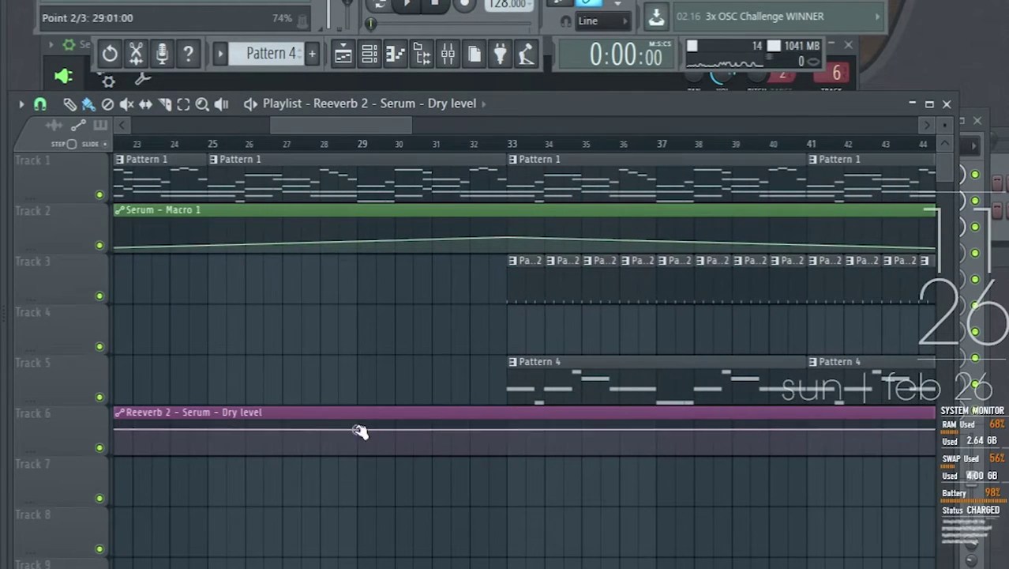
right_click(360, 427)
click(504, 442)
right_click(505, 439)
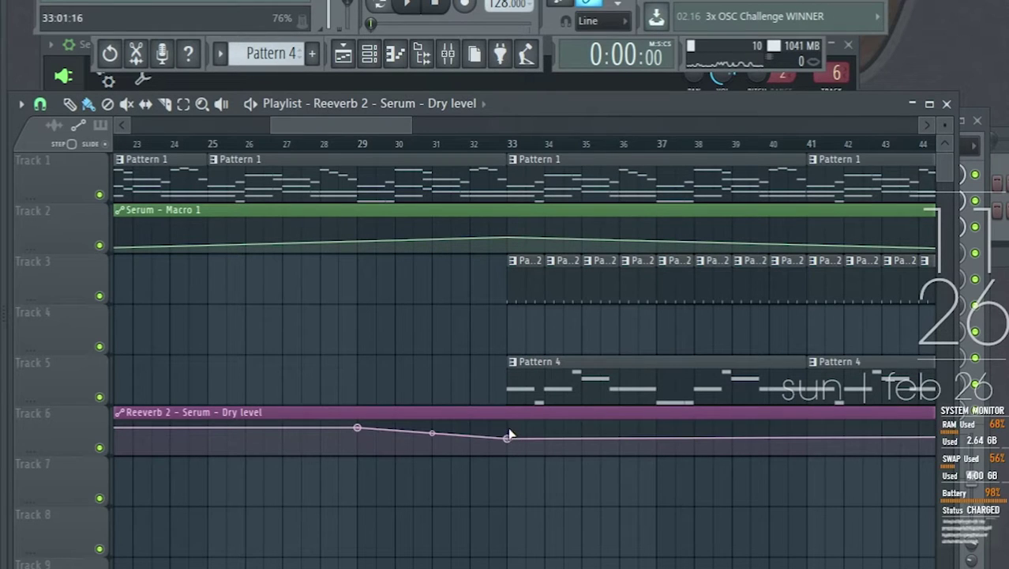
right_click(507, 427)
right_click(507, 428)
click(443, 432)
drag(441, 432, 466, 388)
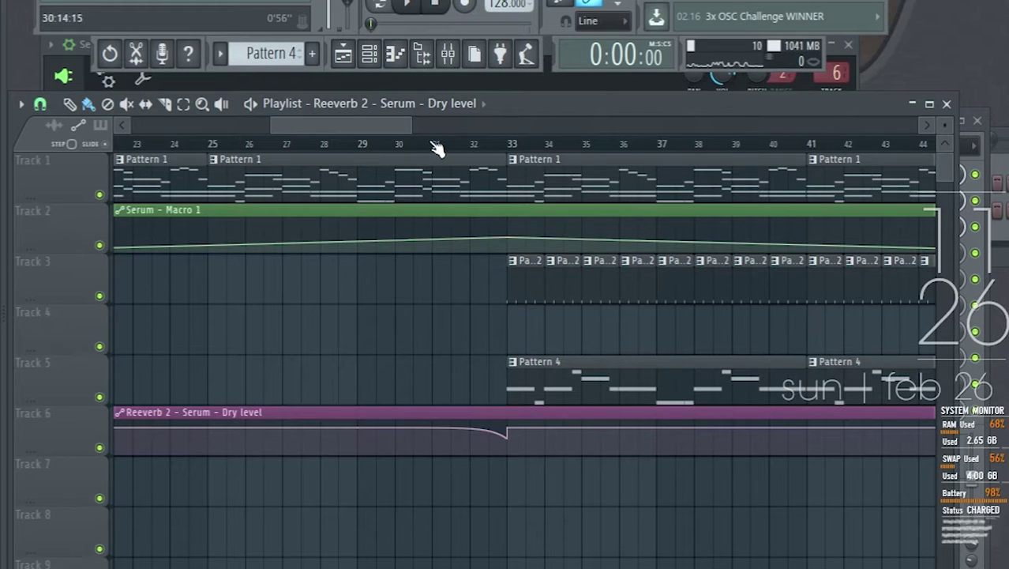
- Lower the dry level automation's start point and ramp it up to the original level at bar 5
scroll(458, 237, down, 5)
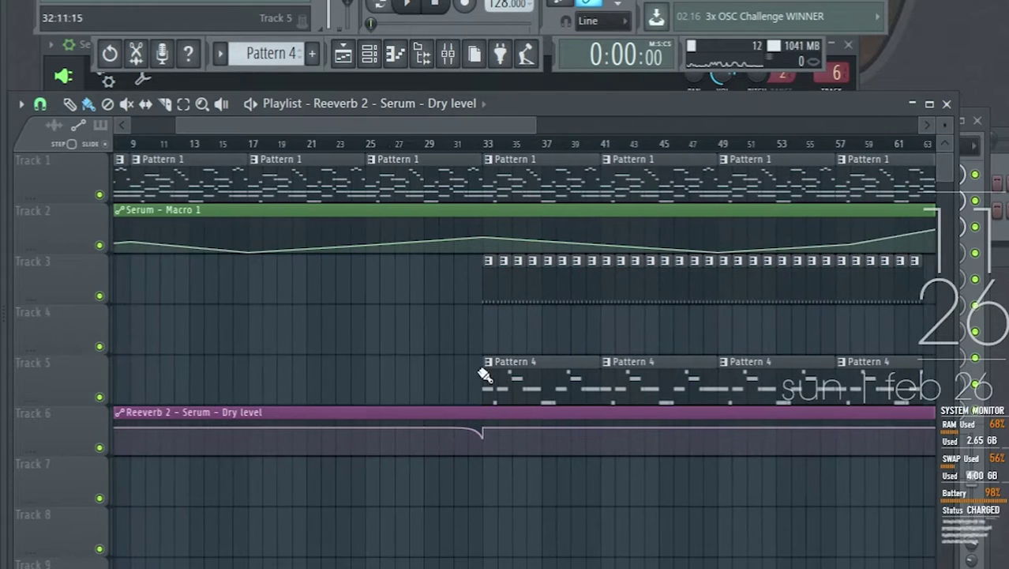
drag(116, 428, 116, 440)
scroll(194, 436, up, 2)
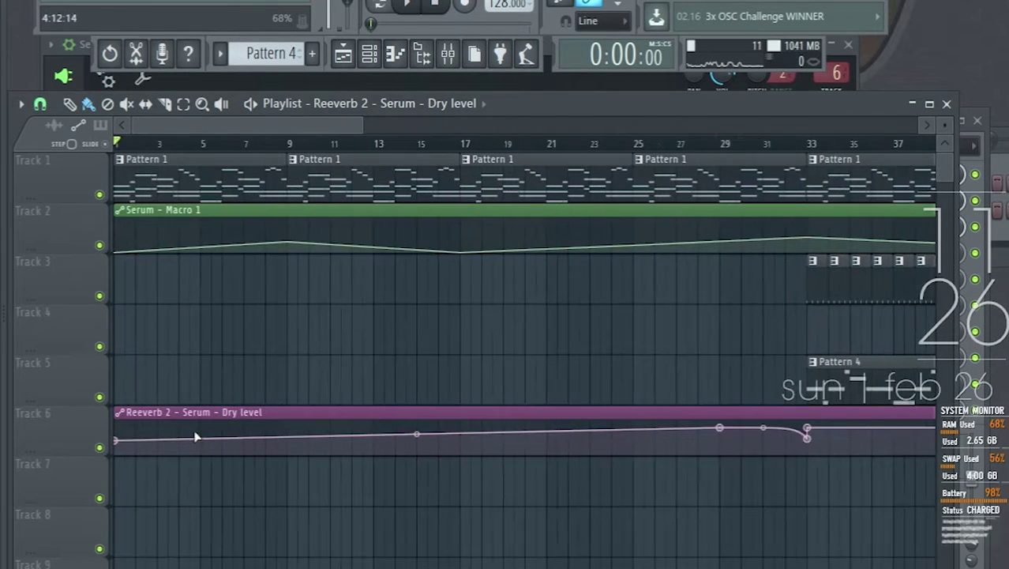
right_click(207, 428)
click(256, 566)
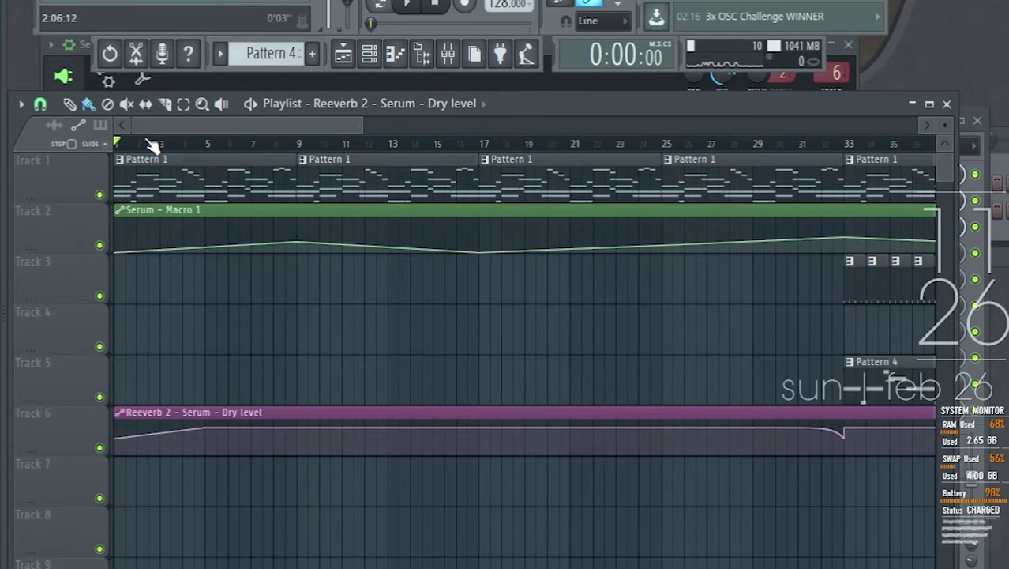
- Add a curved dry level dip from bar 63 to bar 65 on Track 6, returning instantly to the original level at bar 65
key(space)
scroll(180, 356, down, 4)
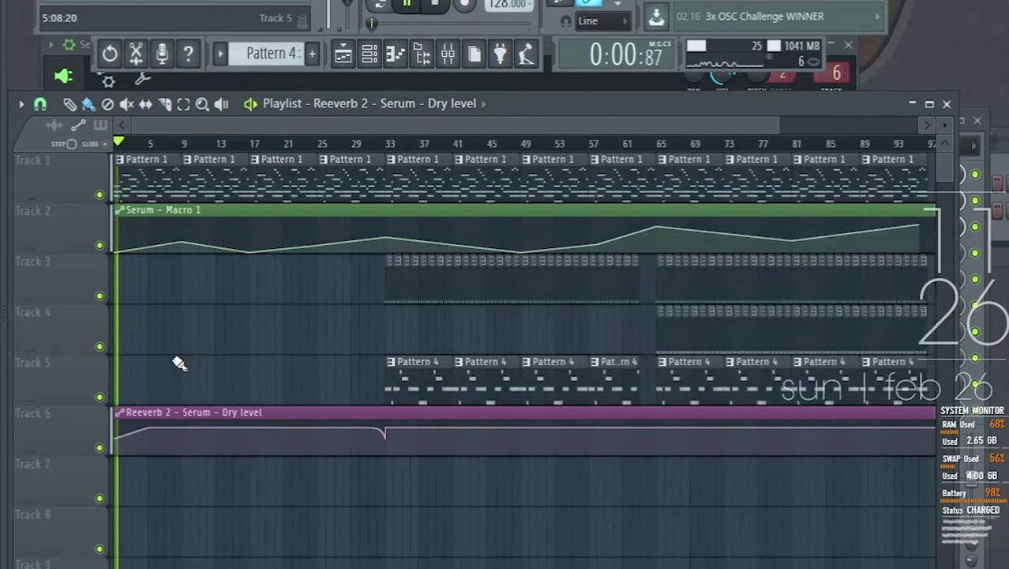
scroll(194, 355, down, 1)
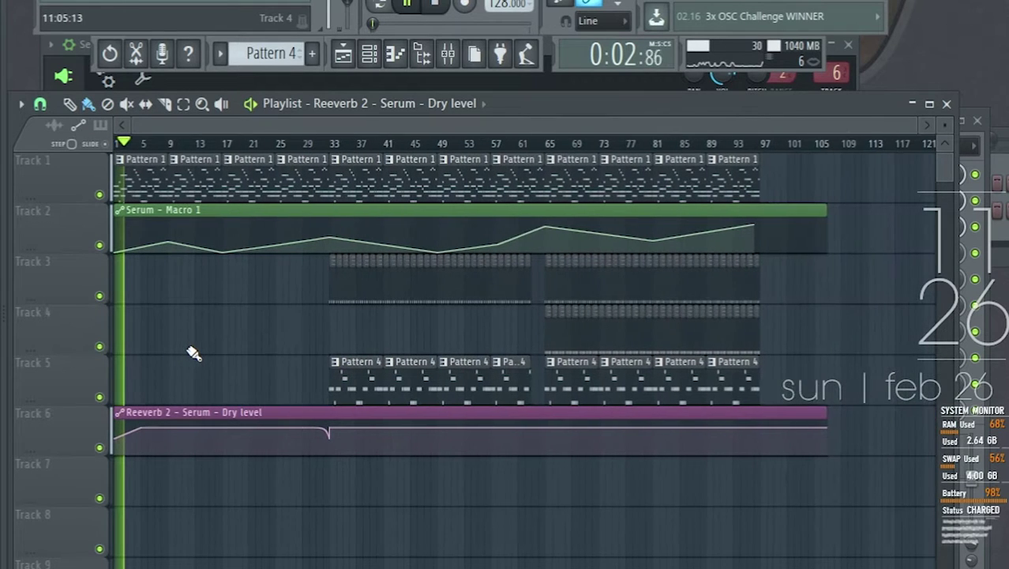
scroll(540, 451, up, 4)
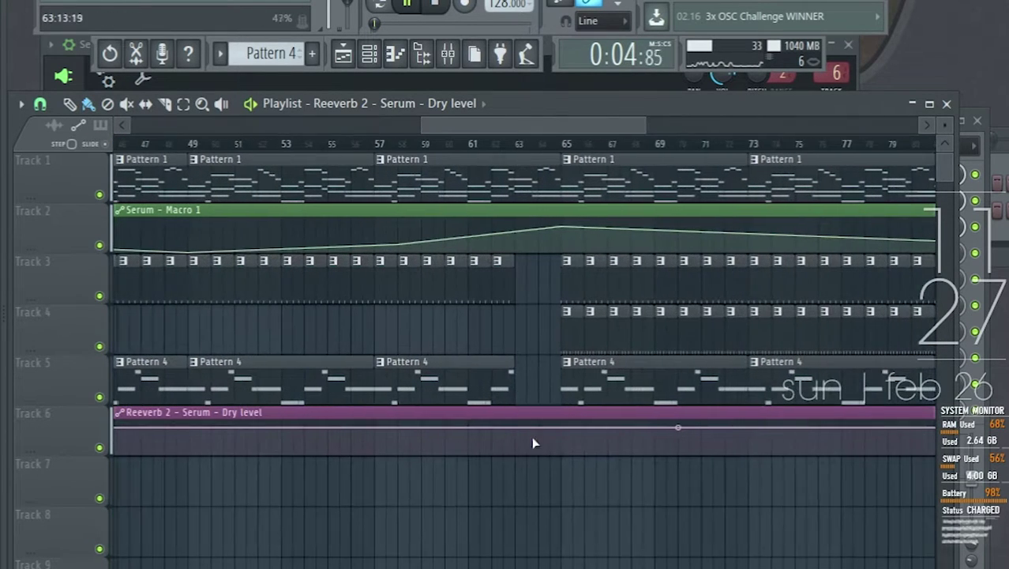
right_click(516, 428)
click(558, 565)
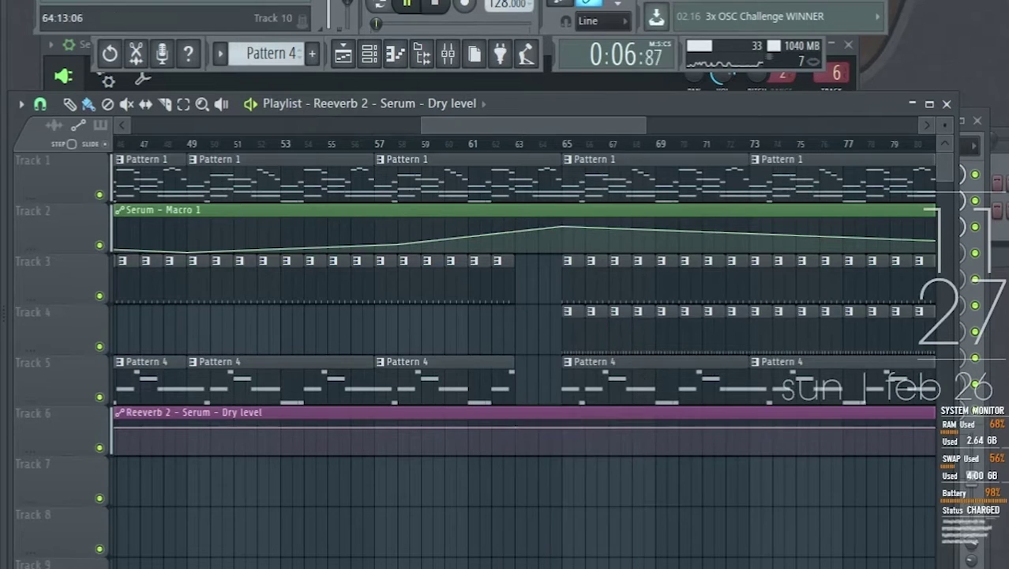
scroll(562, 450, up, 2)
right_click(549, 438)
right_click(550, 439)
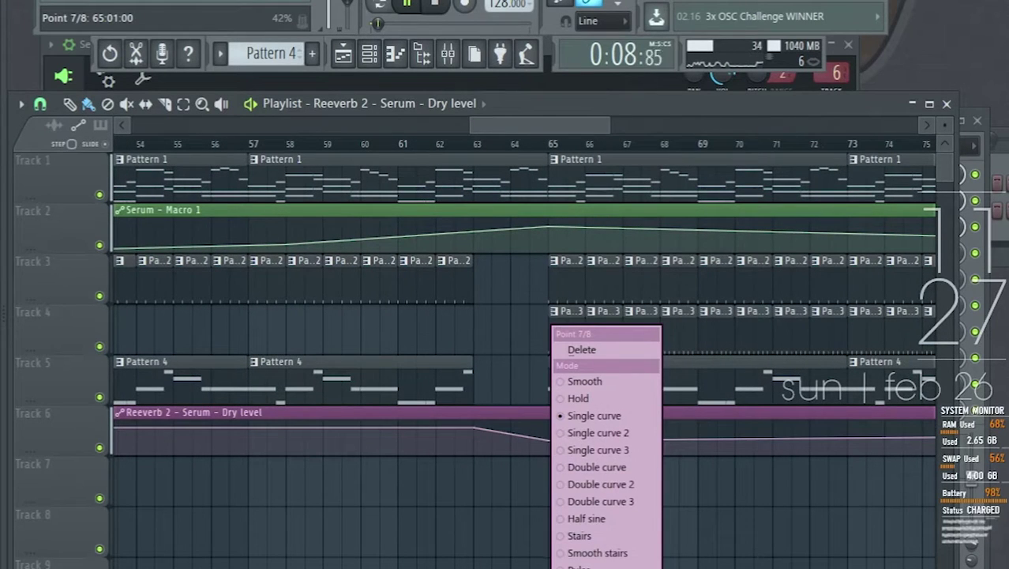
click(477, 429)
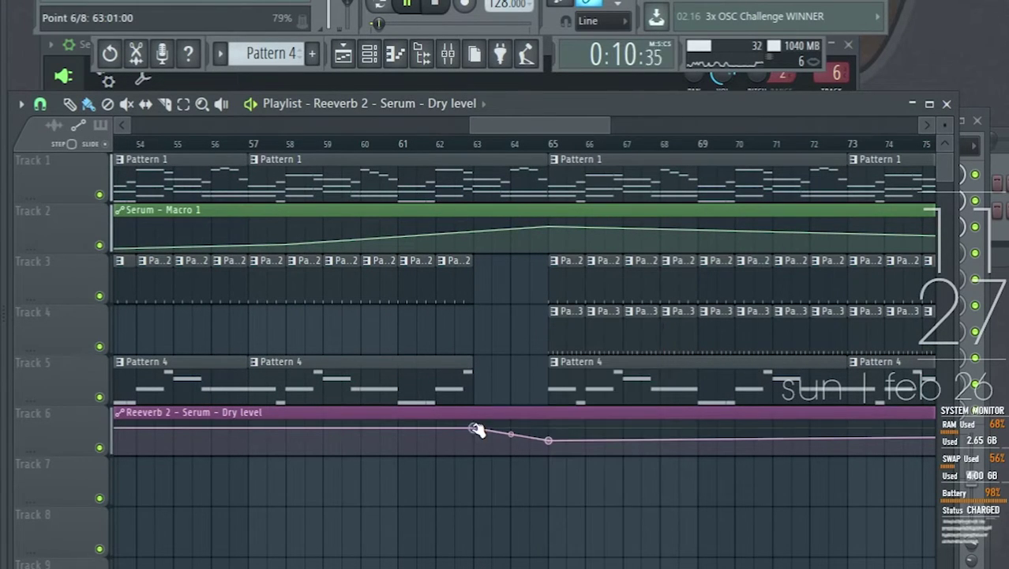
right_click(551, 429)
click(589, 567)
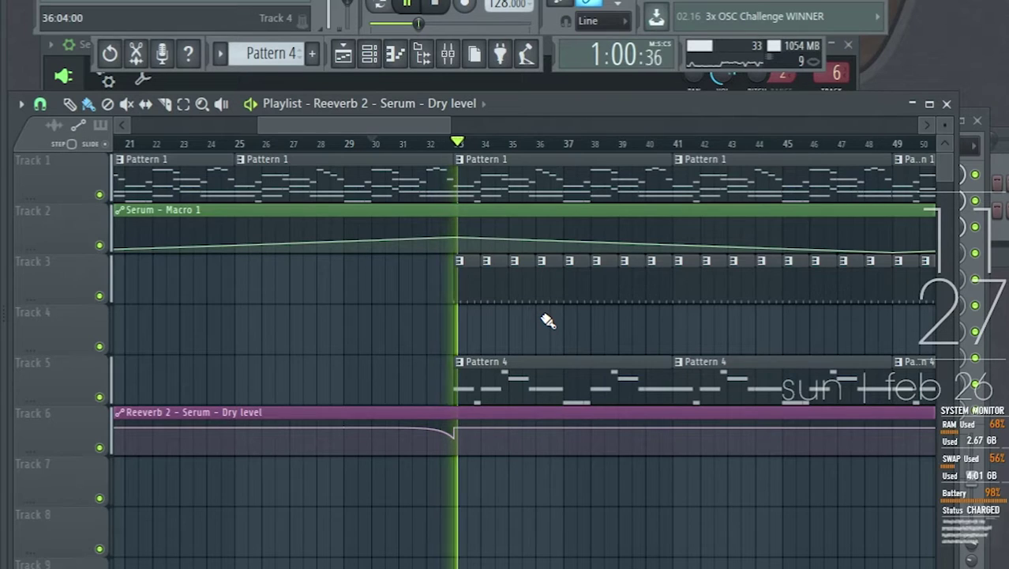
- Lower the Serum mixer track's volume fader slightly after listening to the section around bar 33
ctrl+scroll(548, 319, up, 3)
ctrl+scroll(548, 320, down, 6)
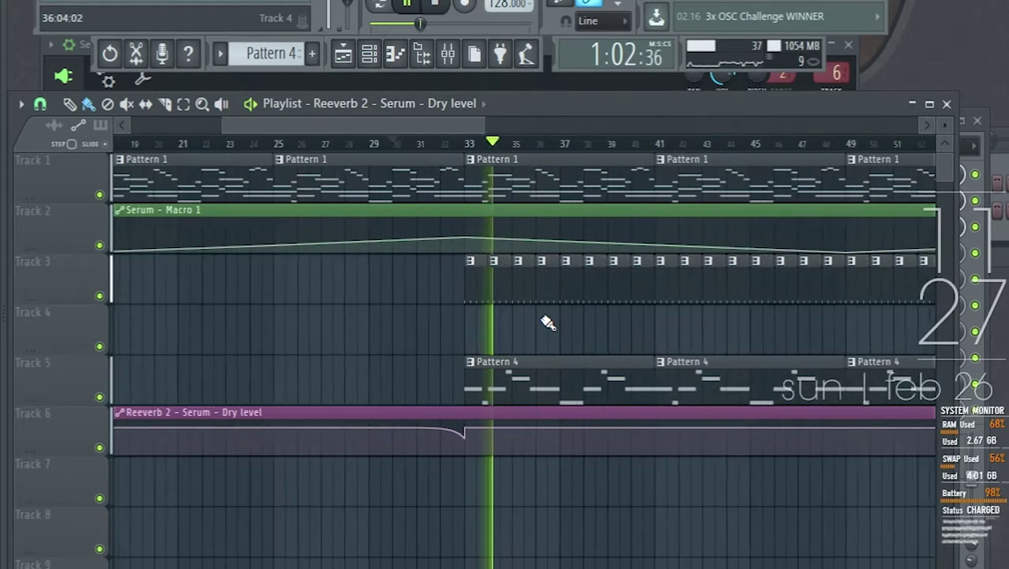
key(space)
click(369, 53)
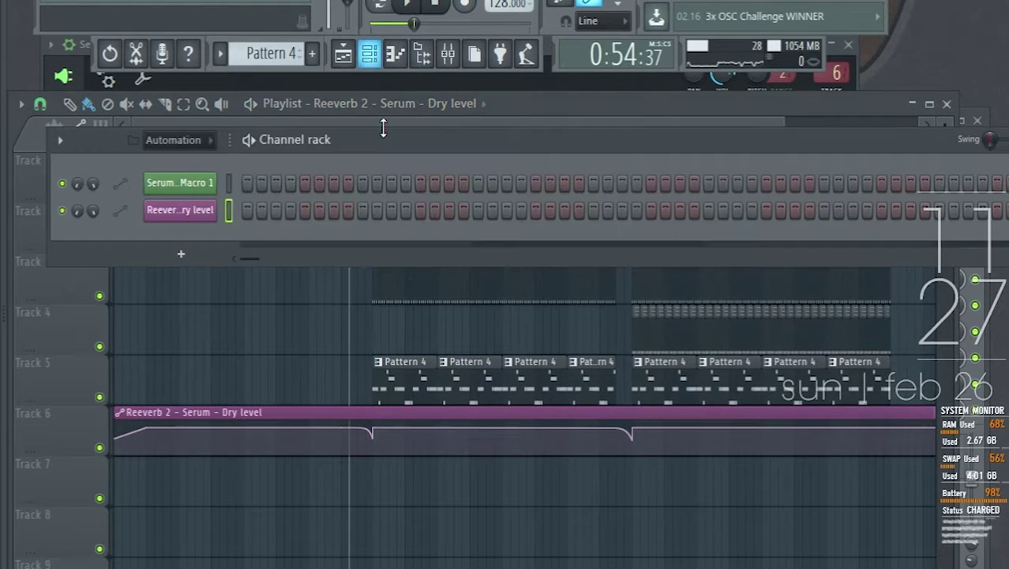
click(343, 53)
key(F9)
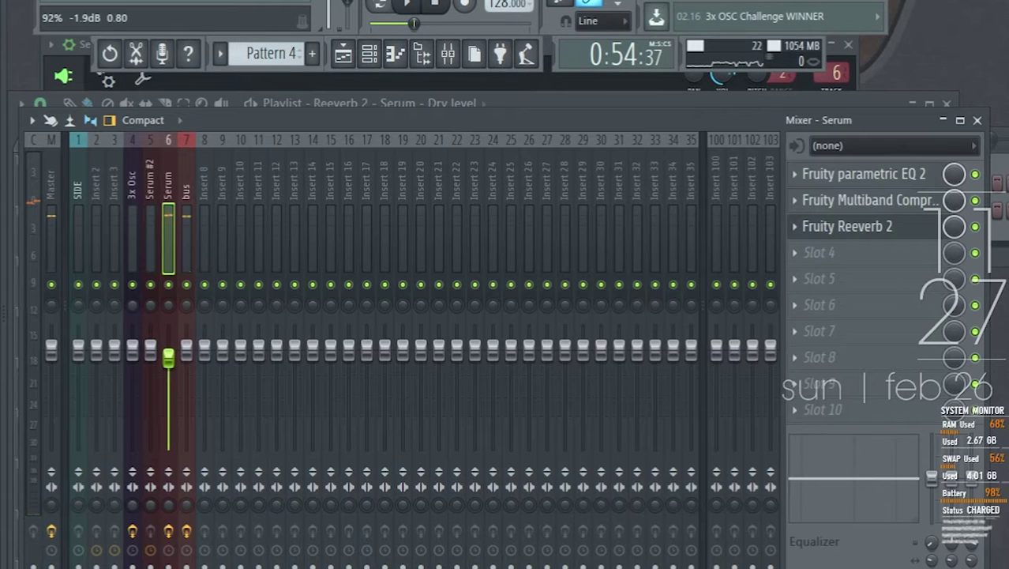
key(space)
key(space)
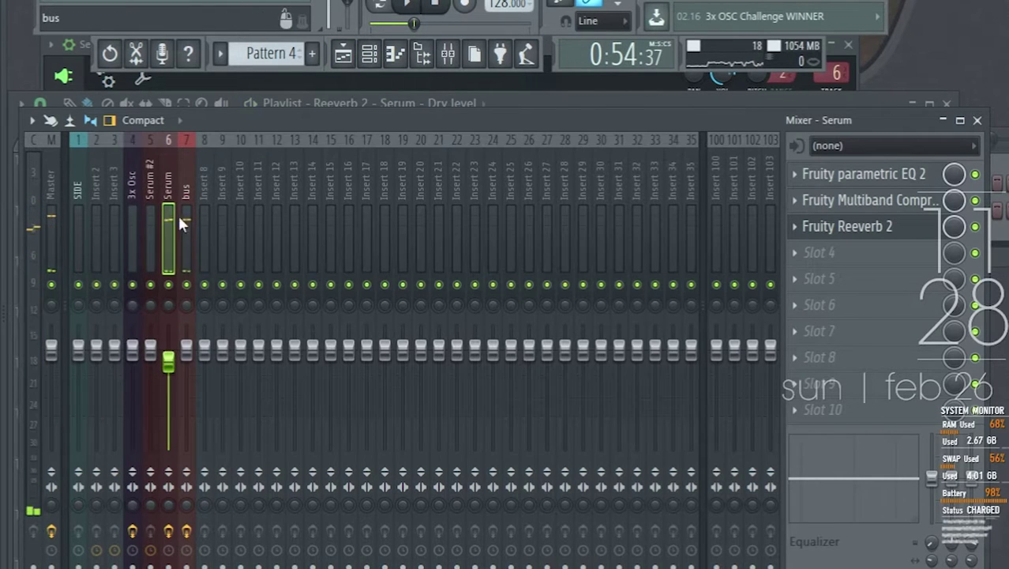
- Lower the Serum #2 mixer track's volume fader while listening to the arrangement from bar 33
click(150, 200)
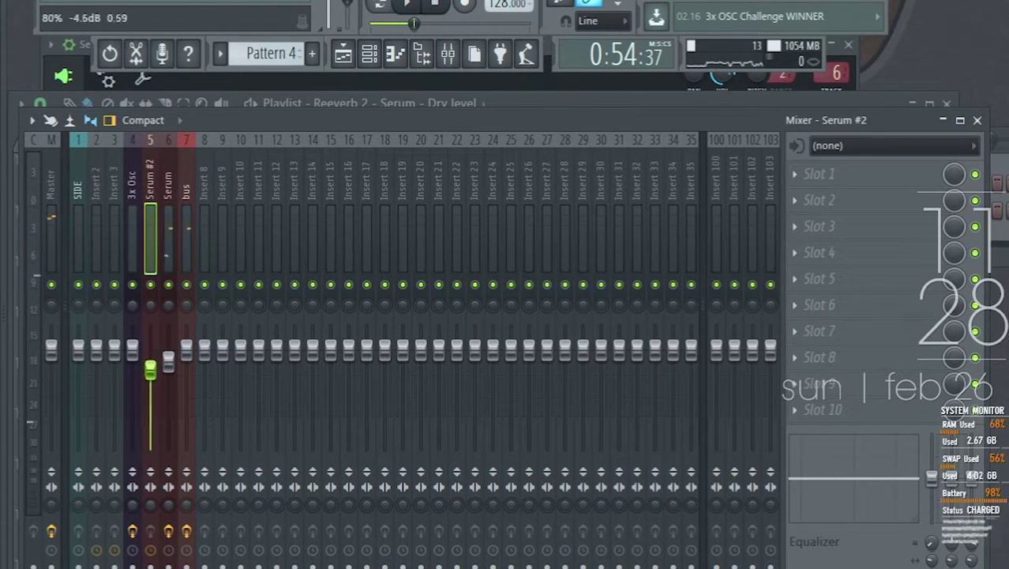
click(342, 53)
click(349, 143)
click(448, 53)
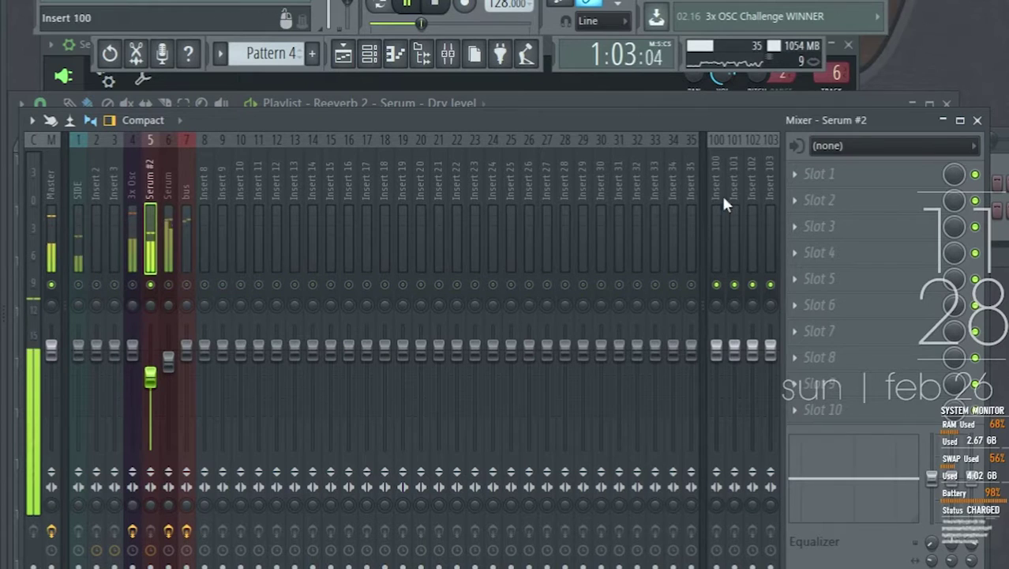
- Add Fruity parametric EQ 2 to the Serum #2 track, with a high-pass at about 34 Hz and a lowered low-pass cutoff
click(812, 170)
click(813, 567)
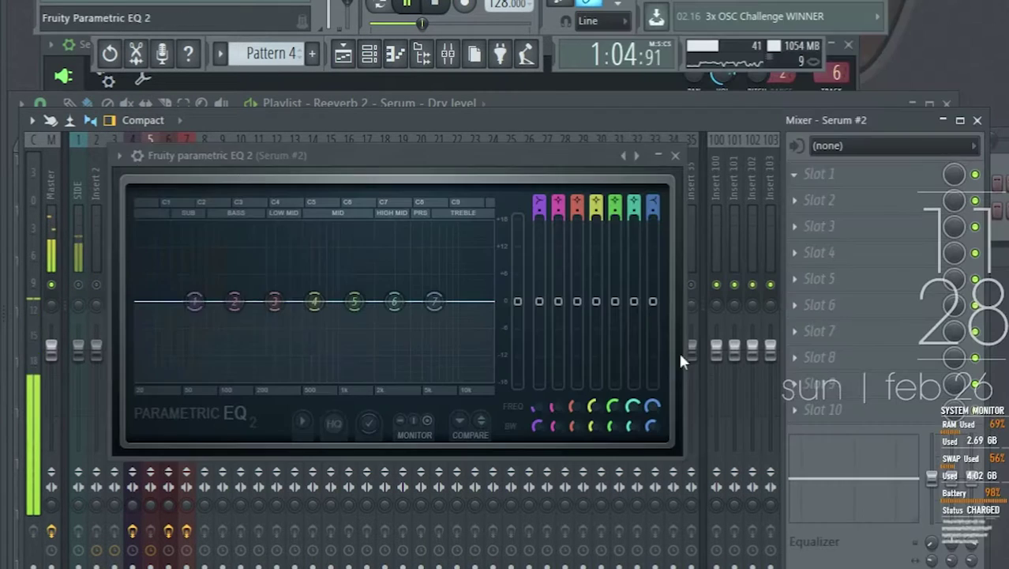
click(636, 156)
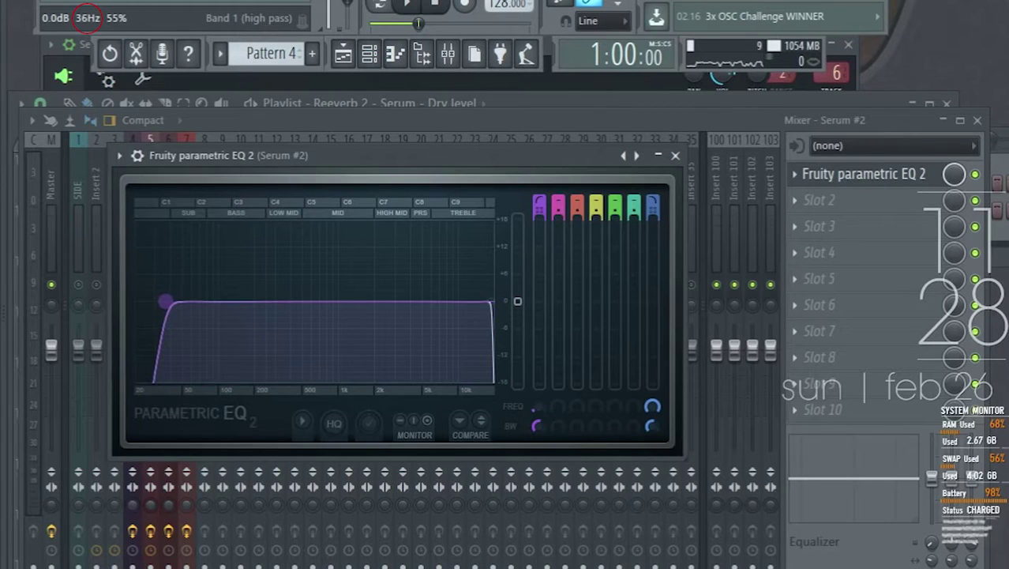
key(space)
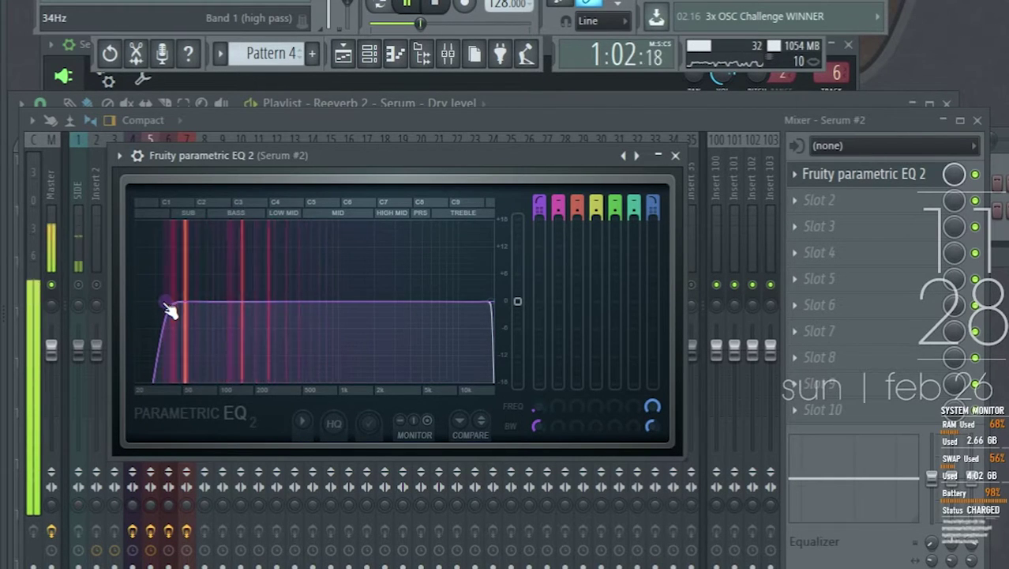
click(875, 181)
key(space)
click(859, 175)
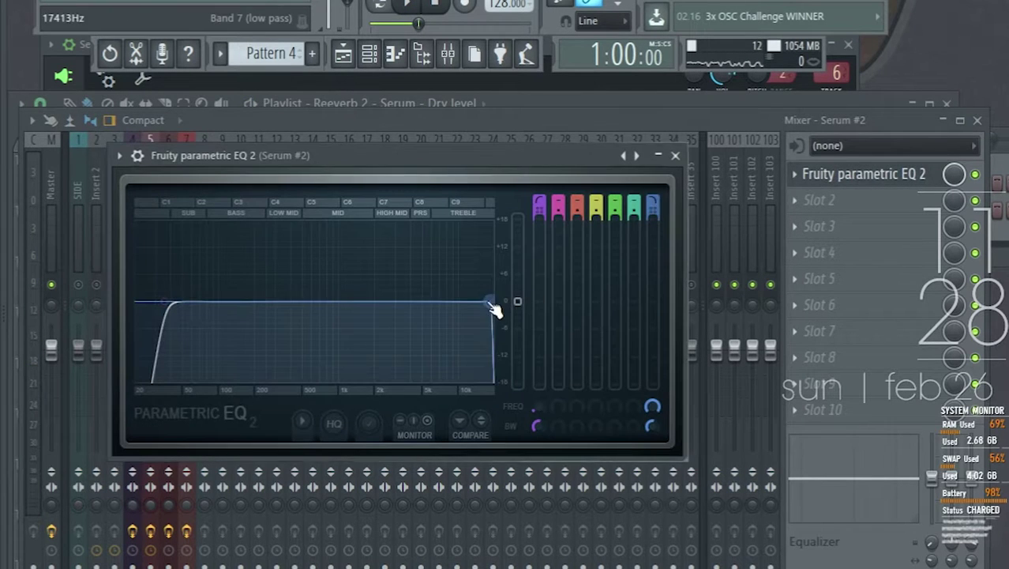
drag(493, 302, 318, 309)
- Set the Serum #2 mixer track's volume to about -4.0 dB and listen to the section from bar 33
key(space)
drag(150, 386, 150, 371)
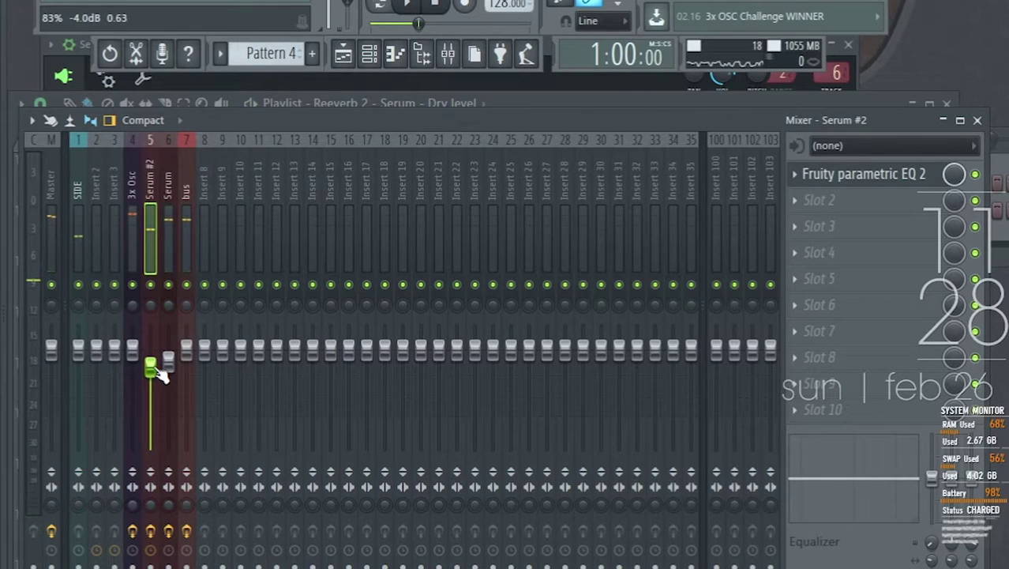
key(space)
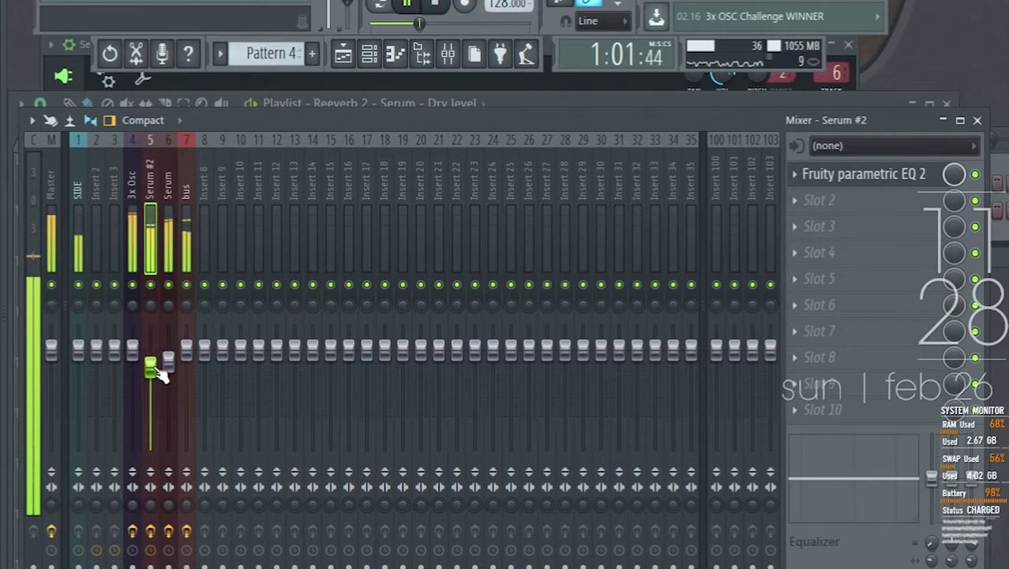
click(342, 53)
key(space)
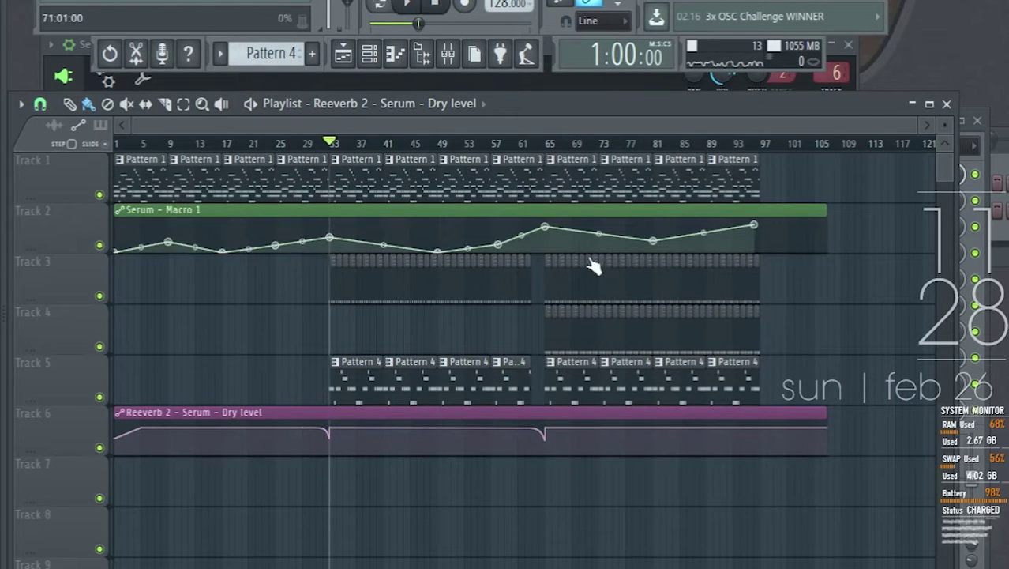
- Listen to the transition from bar 62 into the section starting at bar 65
scroll(592, 266, up, 5)
scroll(447, 260, down, 2)
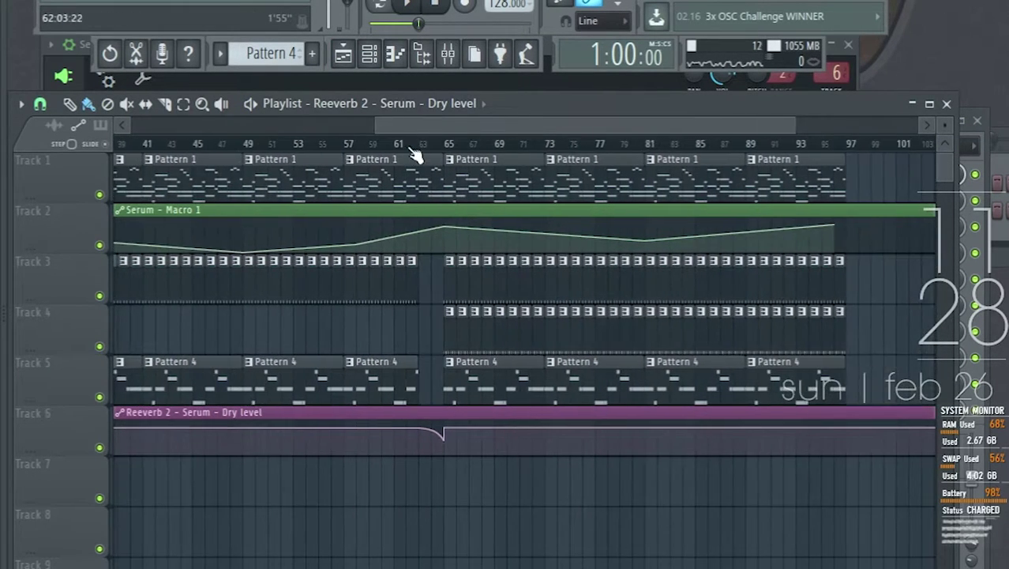
click(412, 146)
key(space)
scroll(462, 319, up, 5)
scroll(419, 357, up, 2)
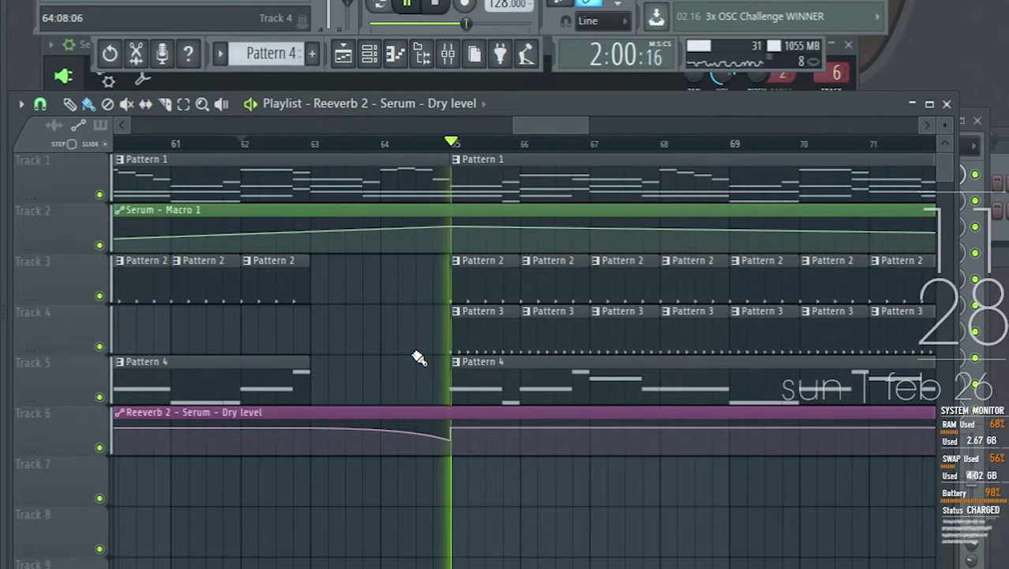
scroll(507, 386, down, 5)
scroll(531, 379, up, 4)
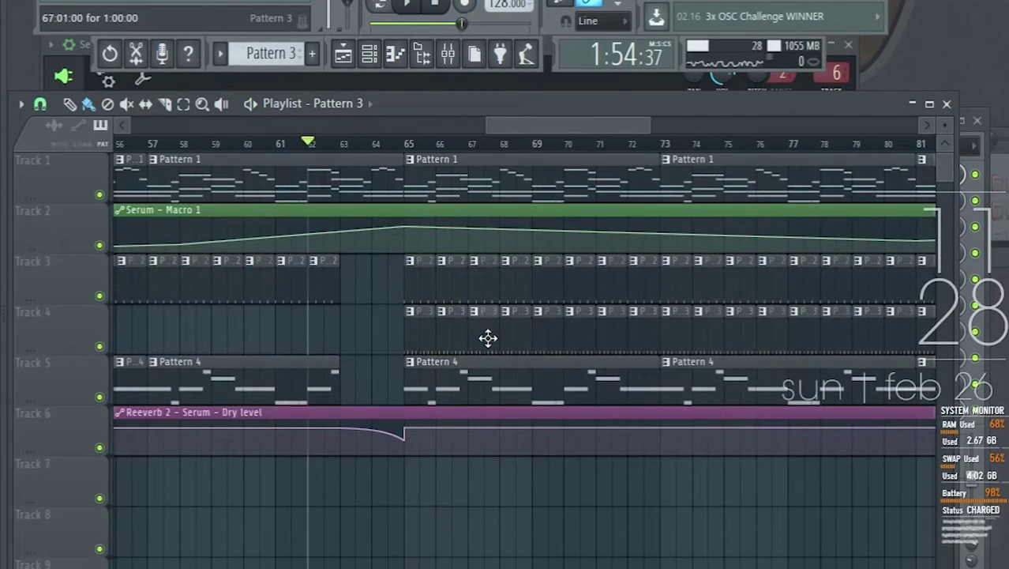
- Adjust the channel volume of the VEDM Shake 023 shaker in Pattern 3 and listen to the result from bar 65
double_click(479, 341)
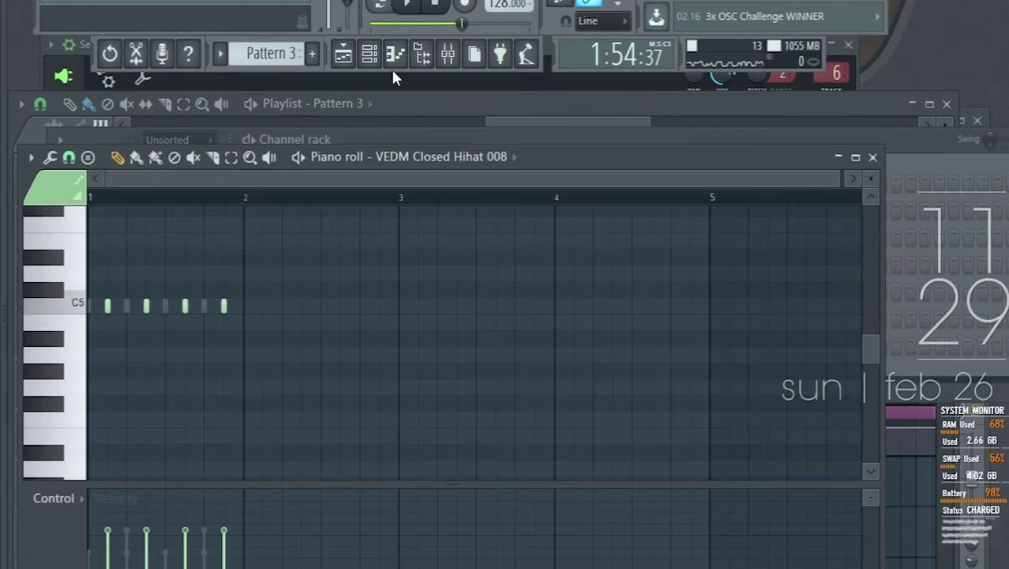
click(369, 54)
click(194, 265)
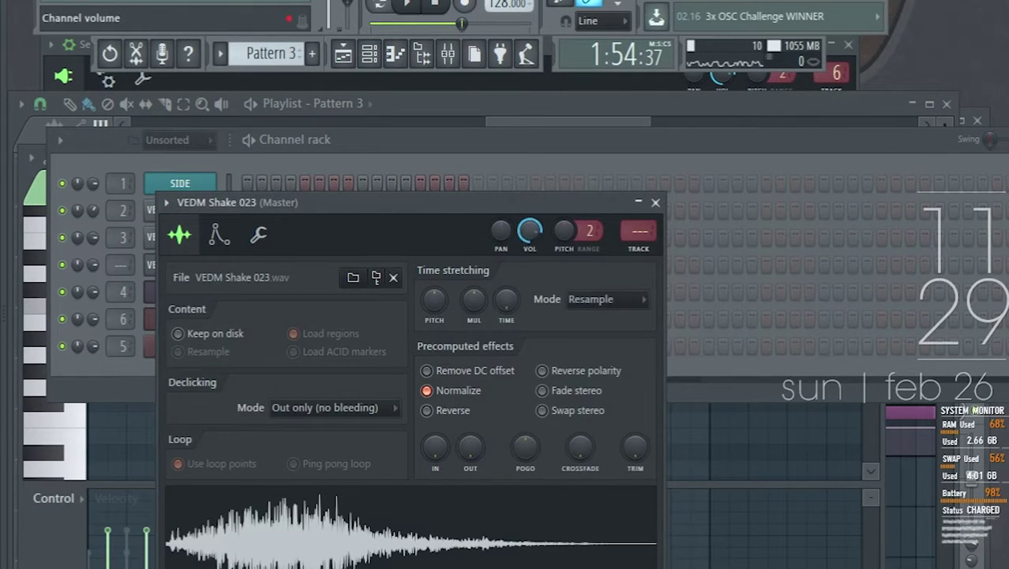
click(342, 55)
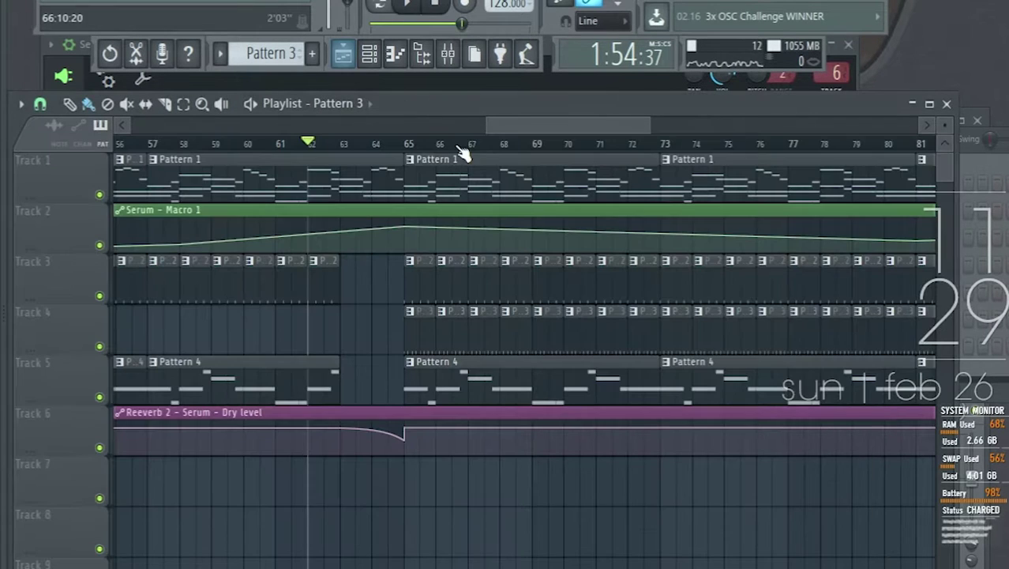
click(410, 148)
key(space)
scroll(445, 267, up, 2)
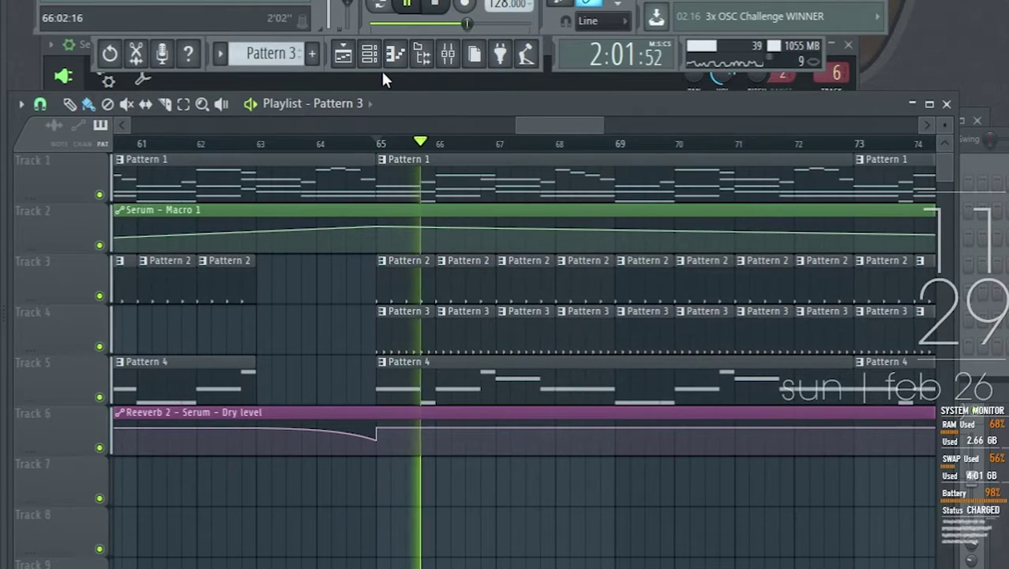
scroll(484, 286, down, 6)
scroll(536, 286, down, 3)
key(space)
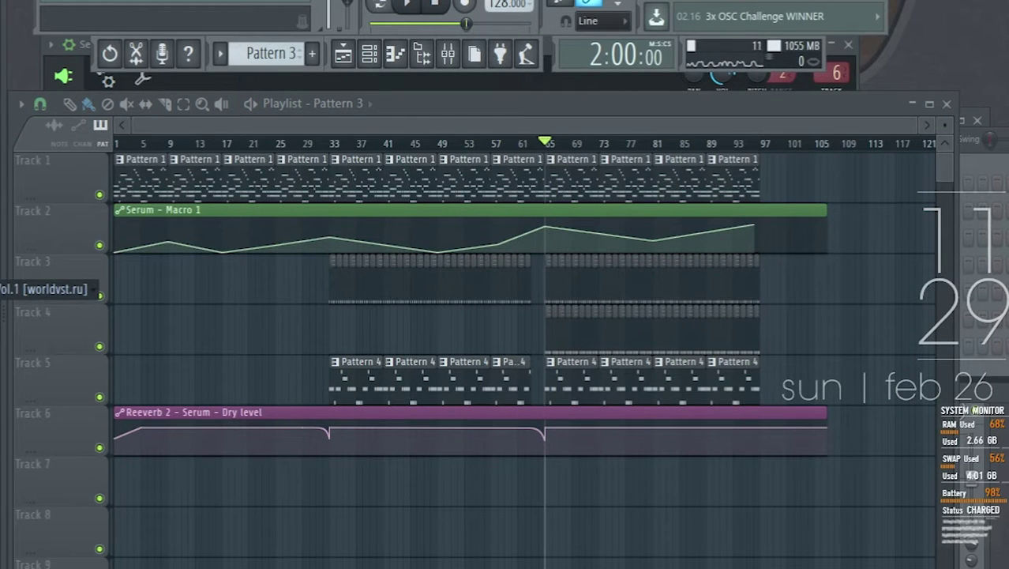
- Add a second 3x Osc channel and set its first oscillator to the noise waveform
scroll(42, 343, up, 2)
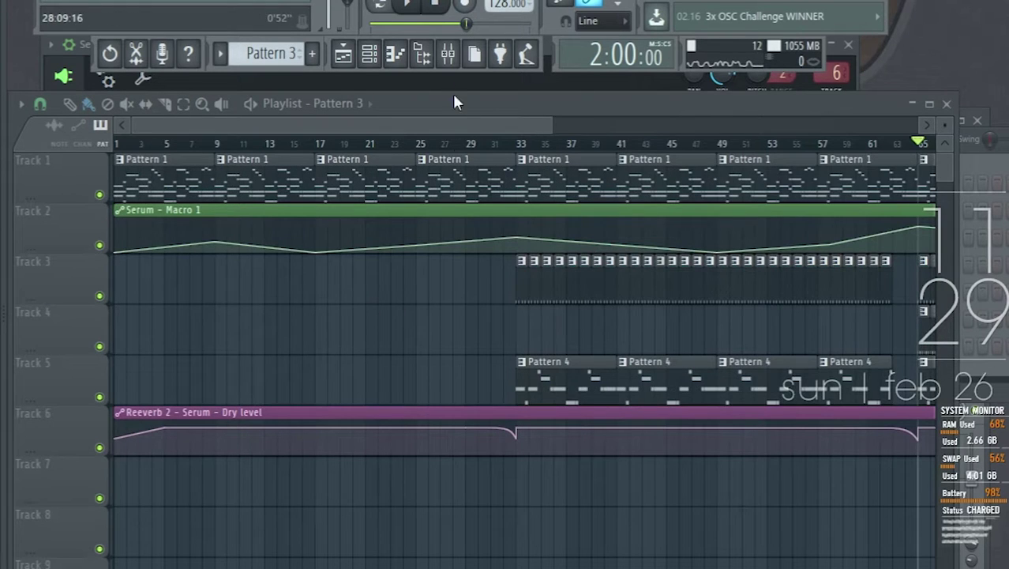
click(369, 53)
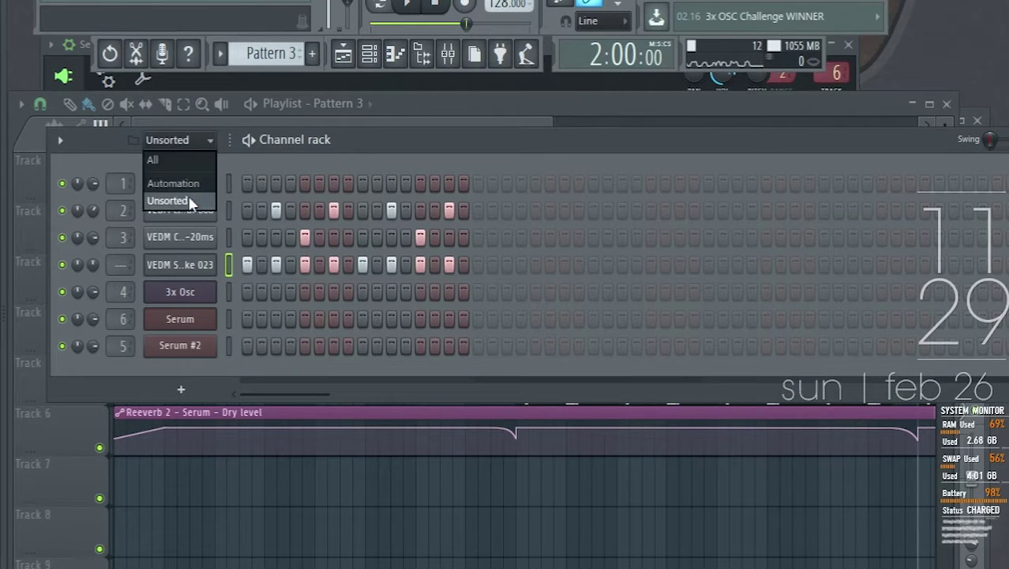
click(188, 199)
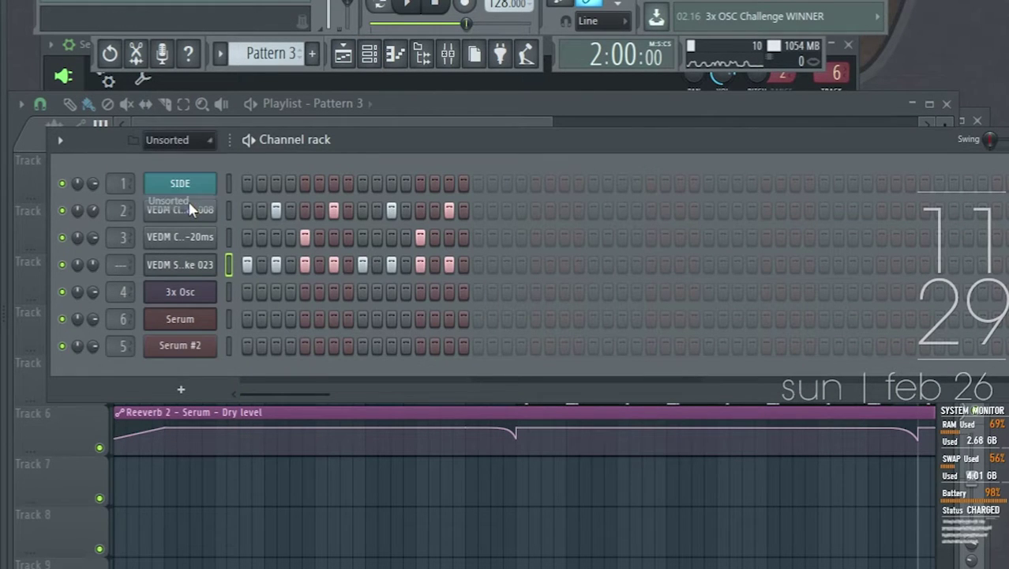
click(199, 390)
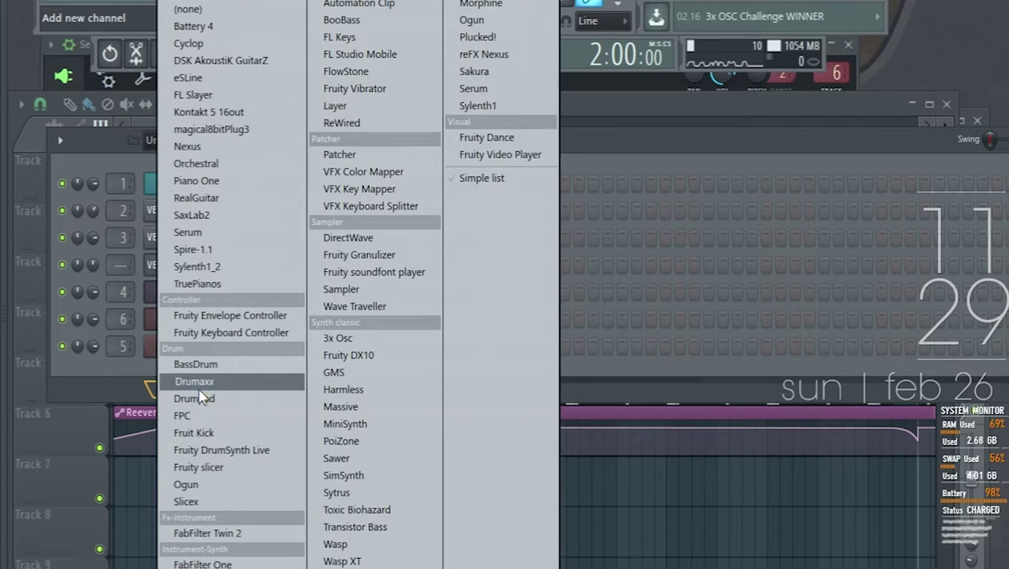
click(366, 340)
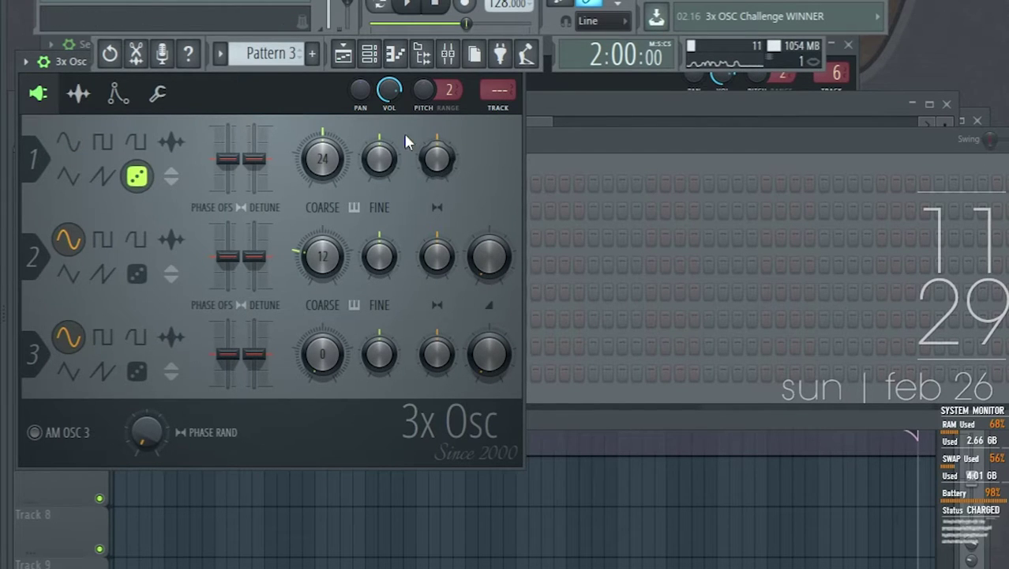
- Set the new 3x Osc's filter type to LP and lower its Mod X cutoff while auditioning notes
click(118, 94)
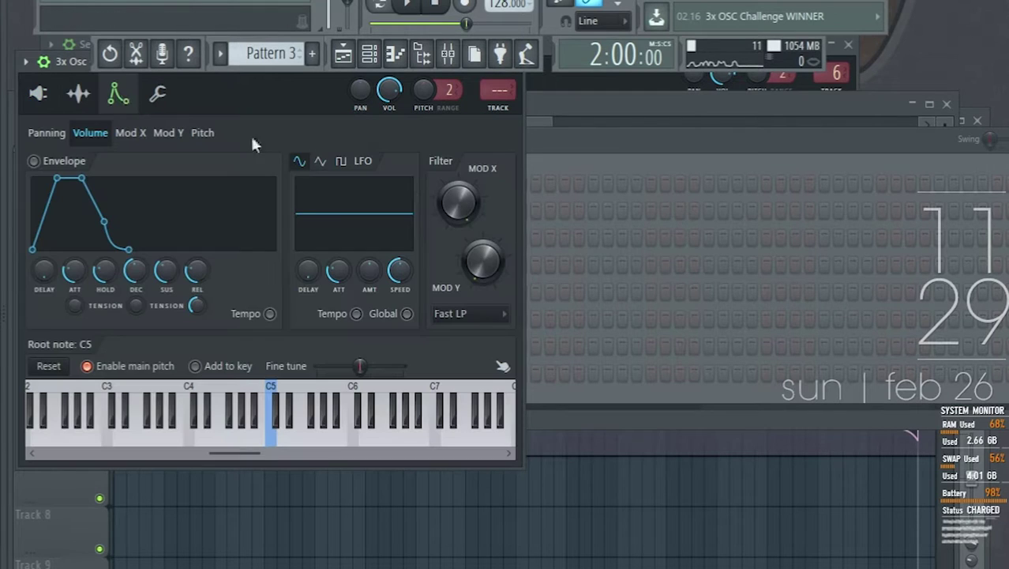
click(477, 317)
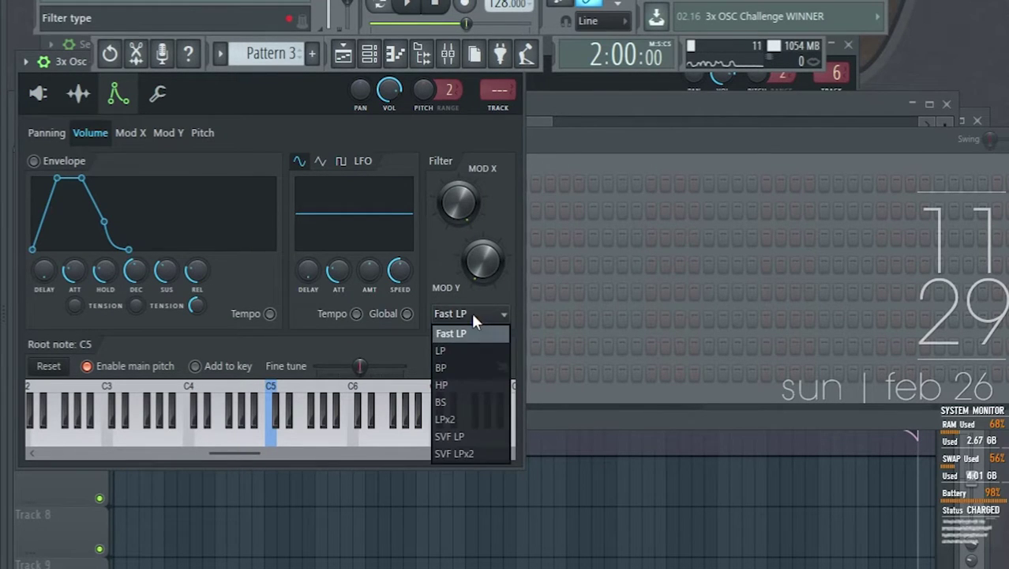
click(449, 345)
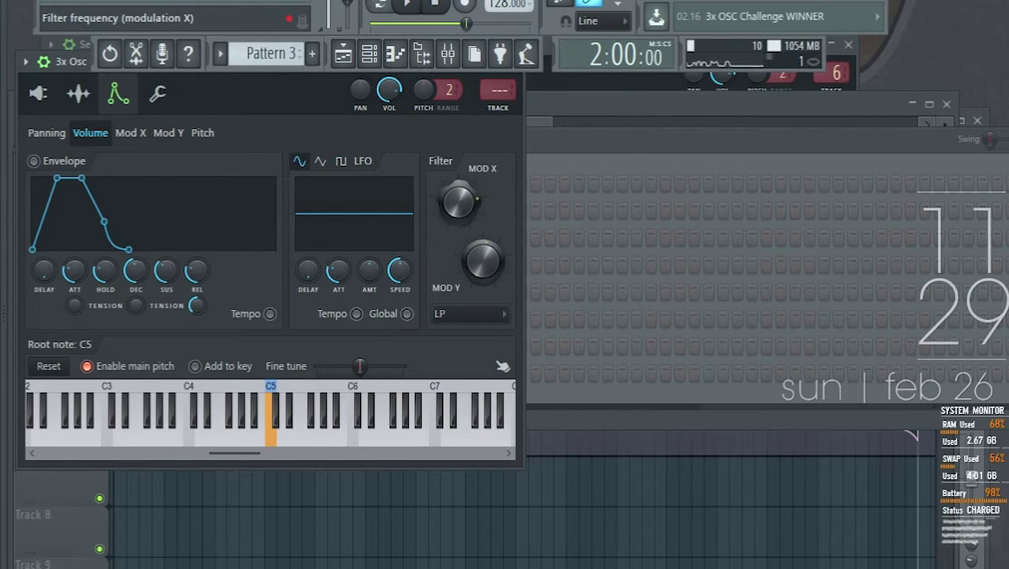
key(z)
drag(459, 229, 459, 222)
key(z)
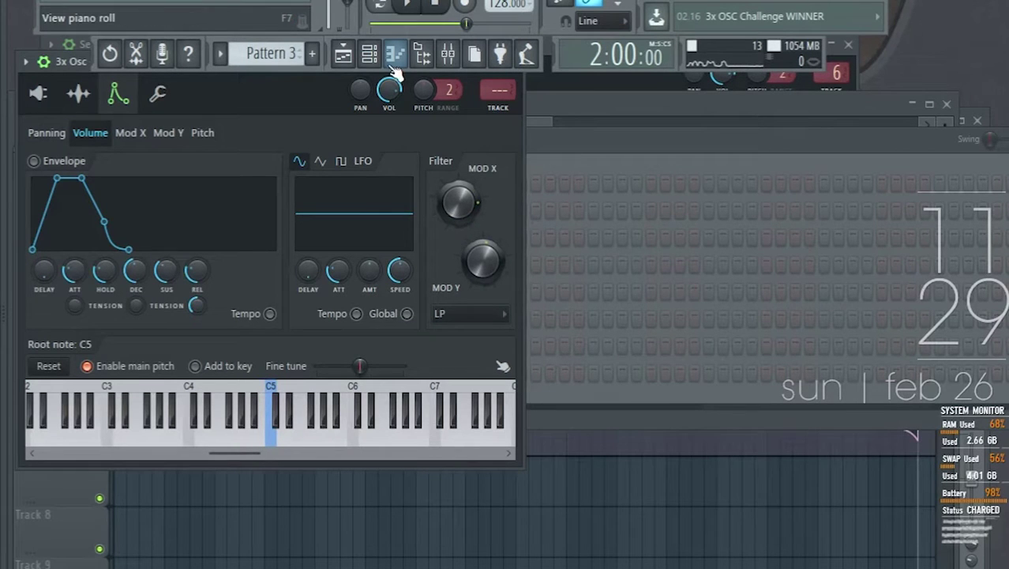
- Create Pattern 5 for 3x Osc #2 with a single C4 note lasting eight bars from bar 1
click(342, 55)
click(394, 57)
click(369, 56)
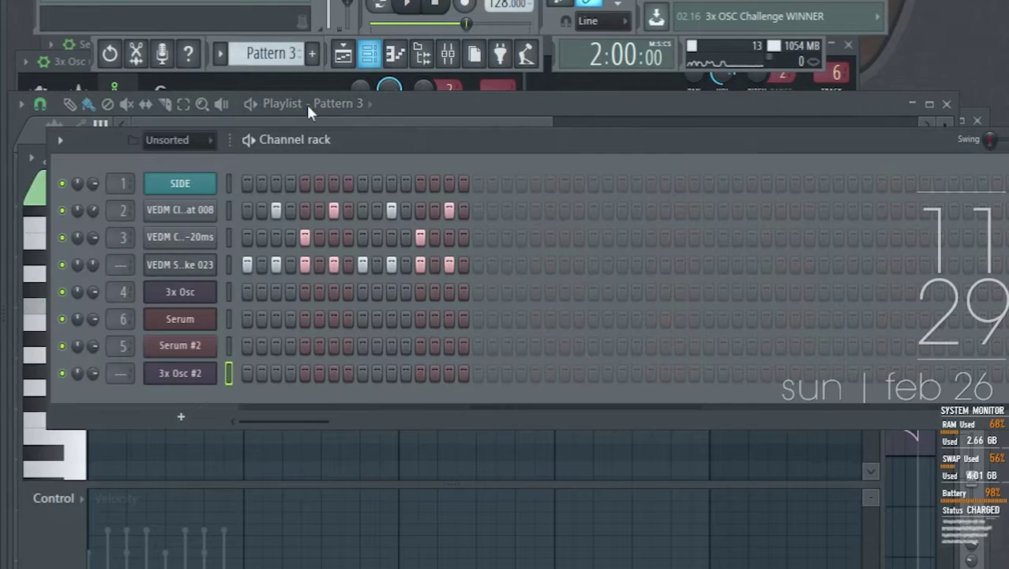
right_click(207, 367)
click(237, 369)
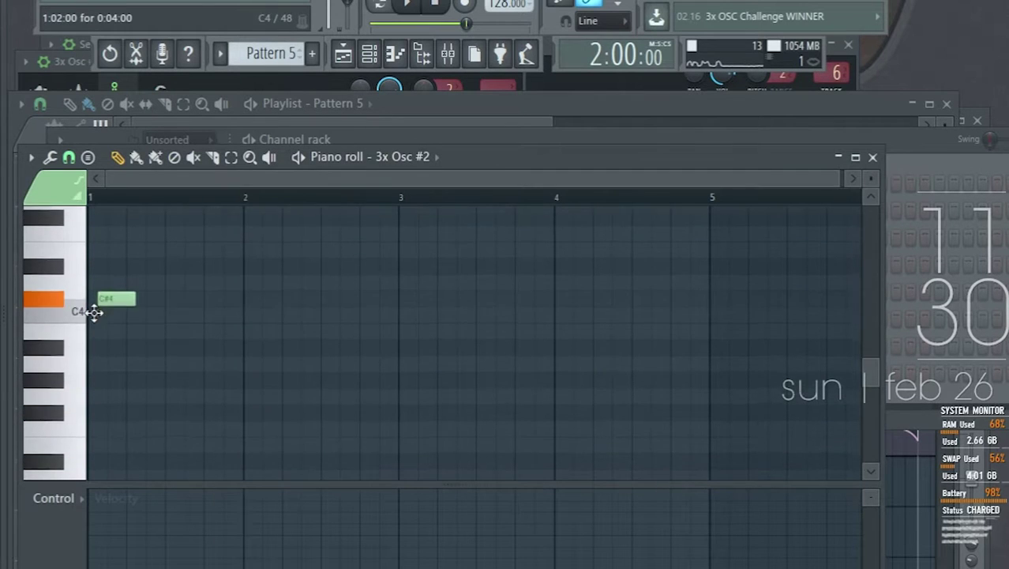
drag(118, 311, 405, 313)
scroll(486, 392, down, 2)
scroll(486, 393, down, 1)
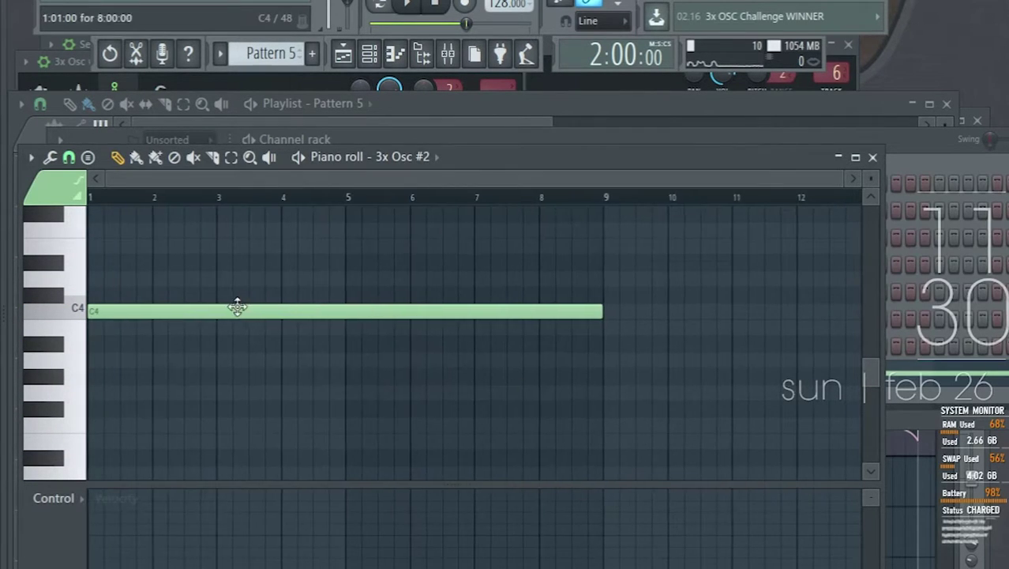
- Place a Pattern 5 clip in the playlist and move it to an empty area on Track 3 at bar 133
scroll(227, 316, up, 10)
mouse_move(171, 294)
mouse_down()
mouse_move(151, 266)
mouse_move(92, 318)
mouse_move(103, 288)
mouse_up()
right_click(202, 290)
click(343, 56)
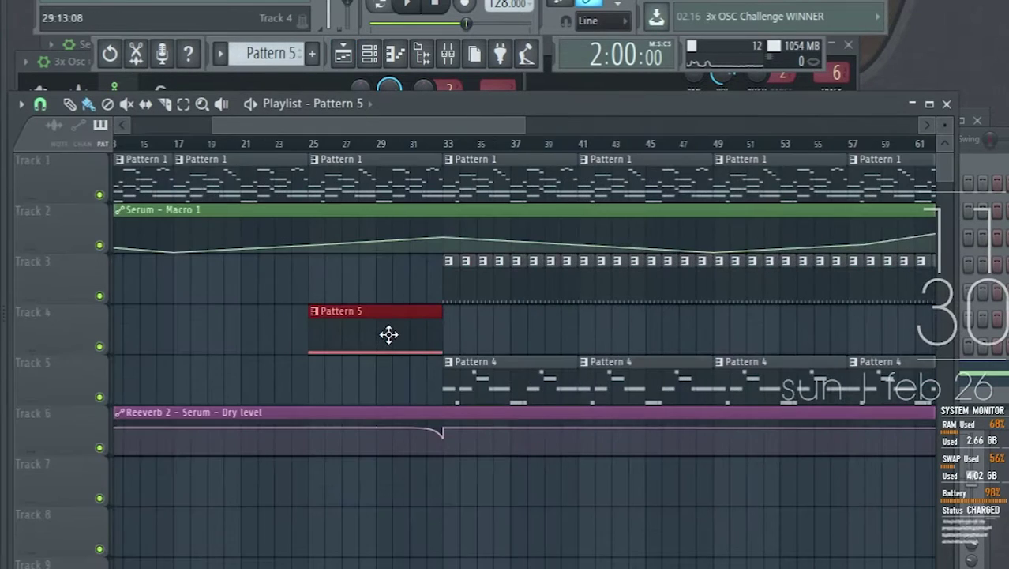
scroll(376, 347, up, 1)
scroll(371, 347, down, 2)
drag(367, 347, 589, 286)
scroll(721, 286, up, 2)
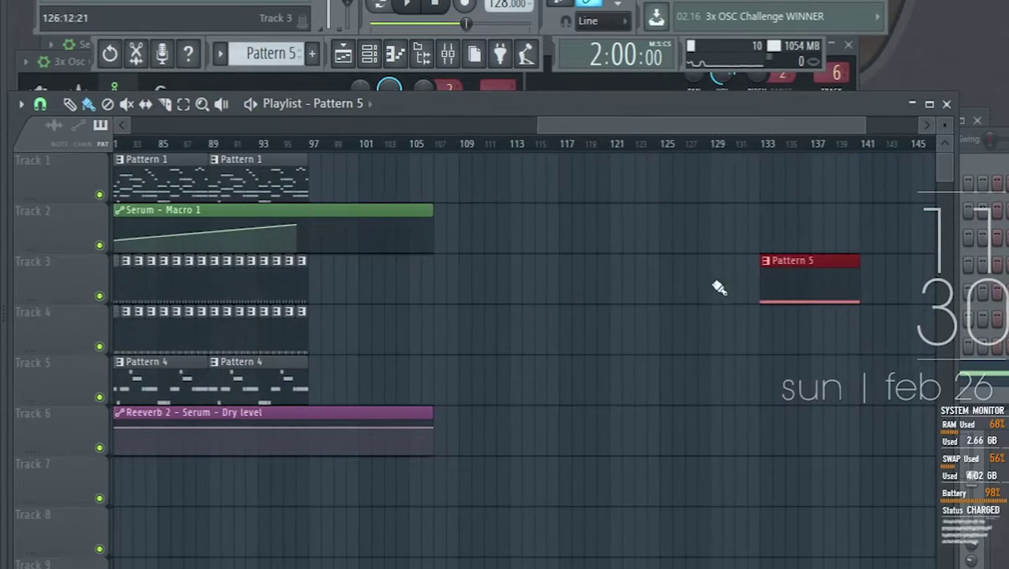
- Lower the Mod X filter cutoff of 3x Osc #2 while playing the Pattern 5 clip from bar 133
click(451, 55)
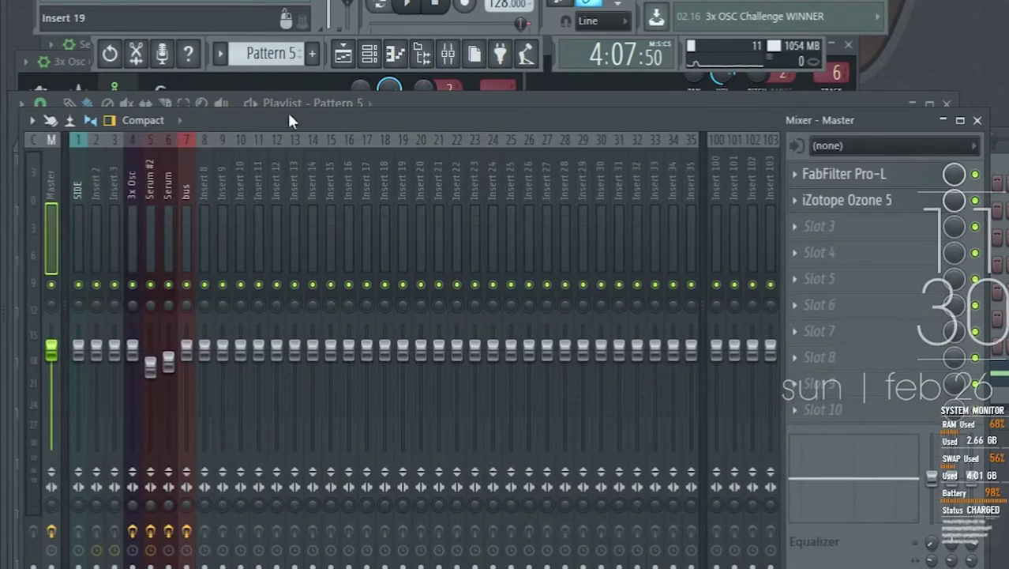
click(342, 53)
click(369, 53)
click(180, 373)
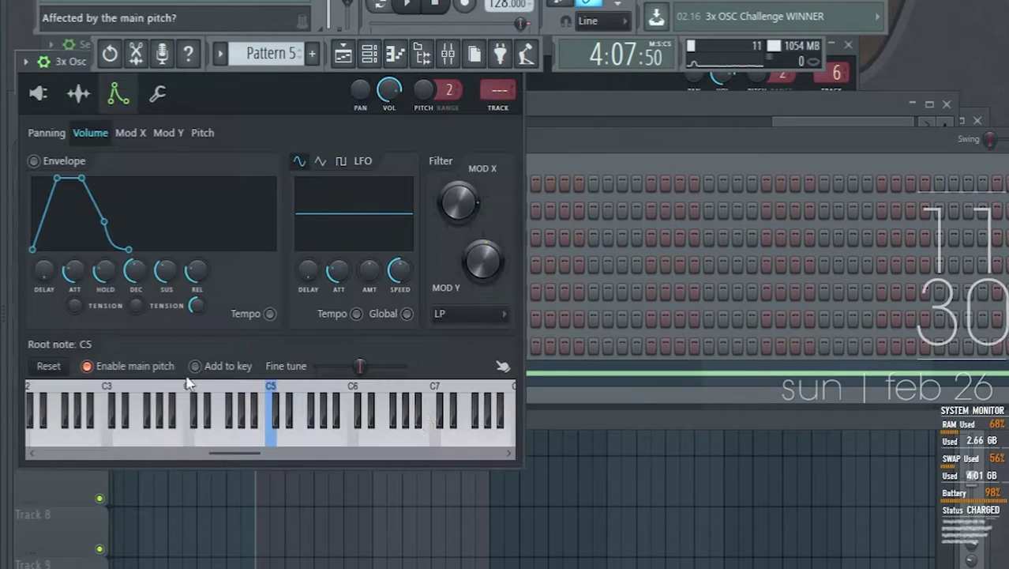
key(space)
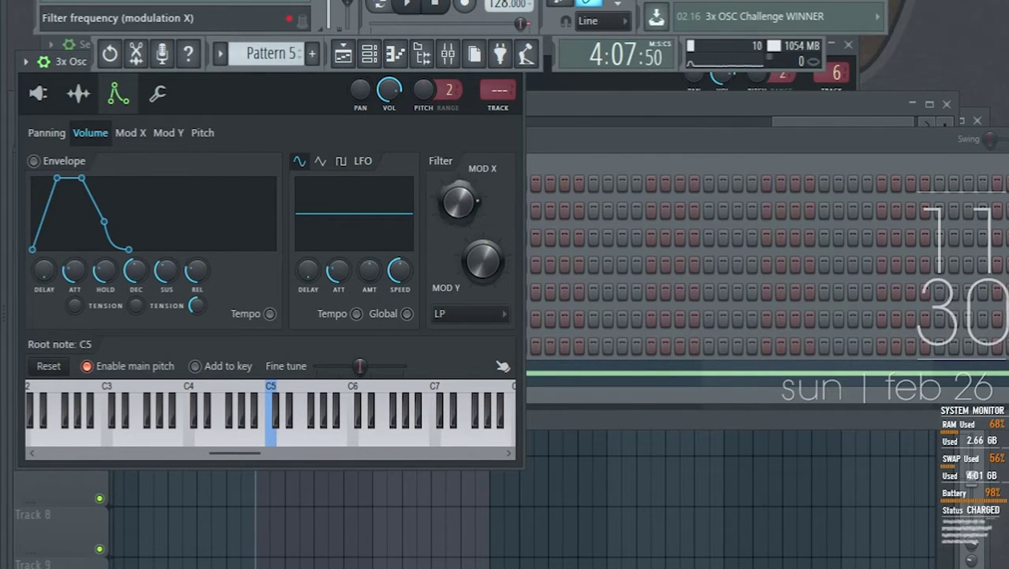
drag(461, 210, 461, 185)
key(space)
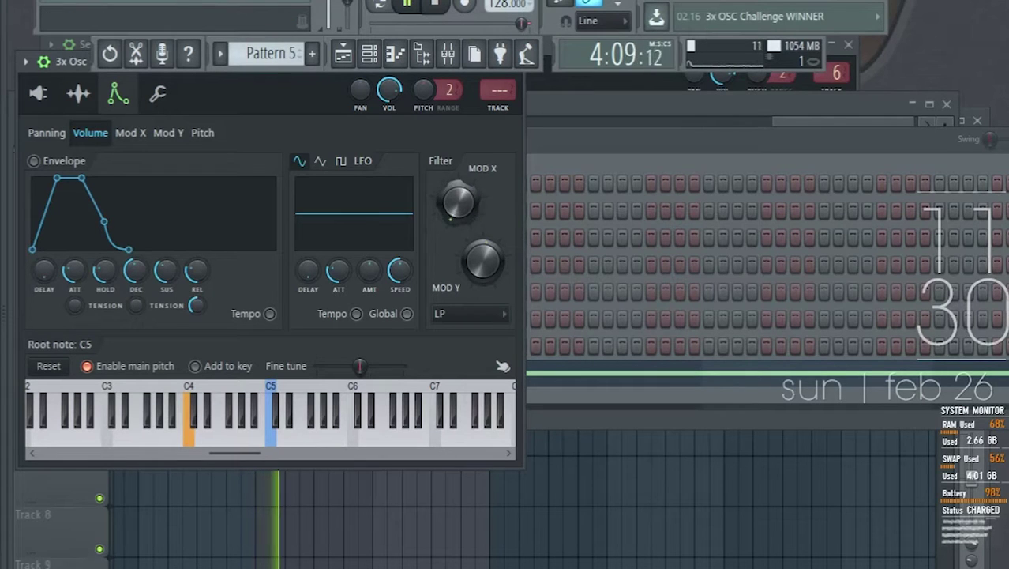
- Create an automation clip for 3x Osc #2's Mod X filter cutoff over bars 133 to 141, lower its end point to about 5%, and audition it
right_click(466, 206)
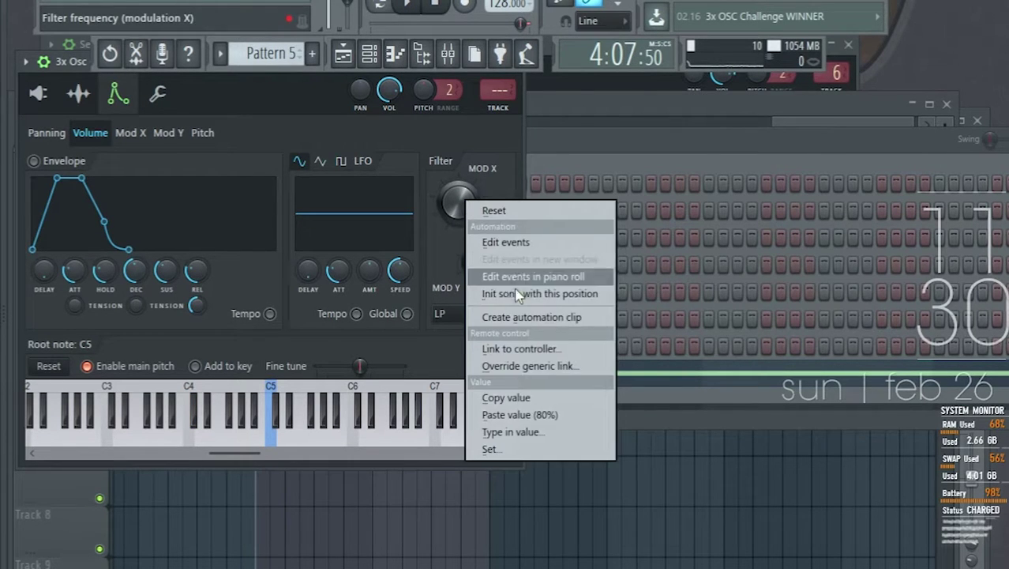
click(508, 314)
scroll(423, 249, up, 2)
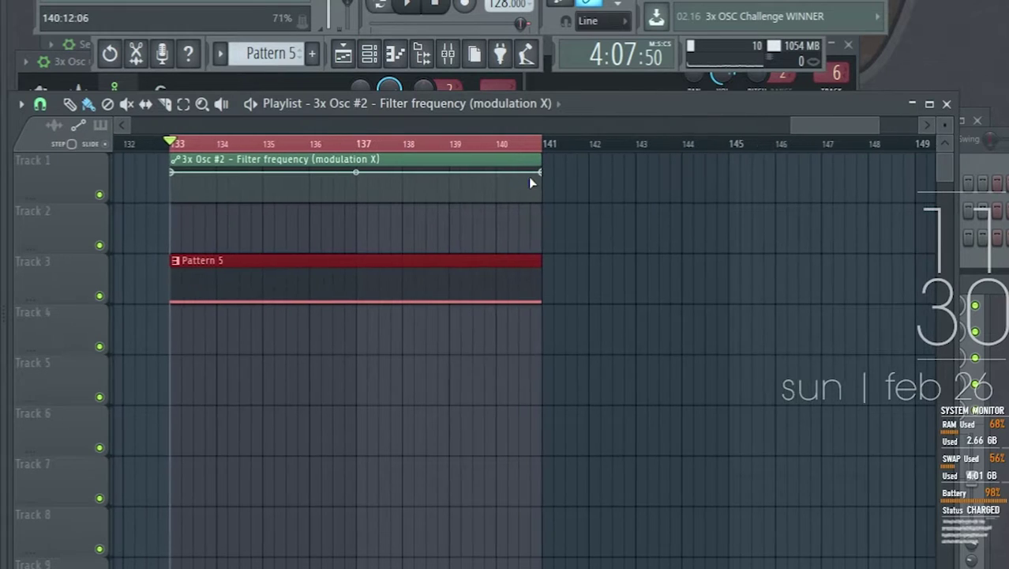
drag(540, 173, 544, 201)
key(space)
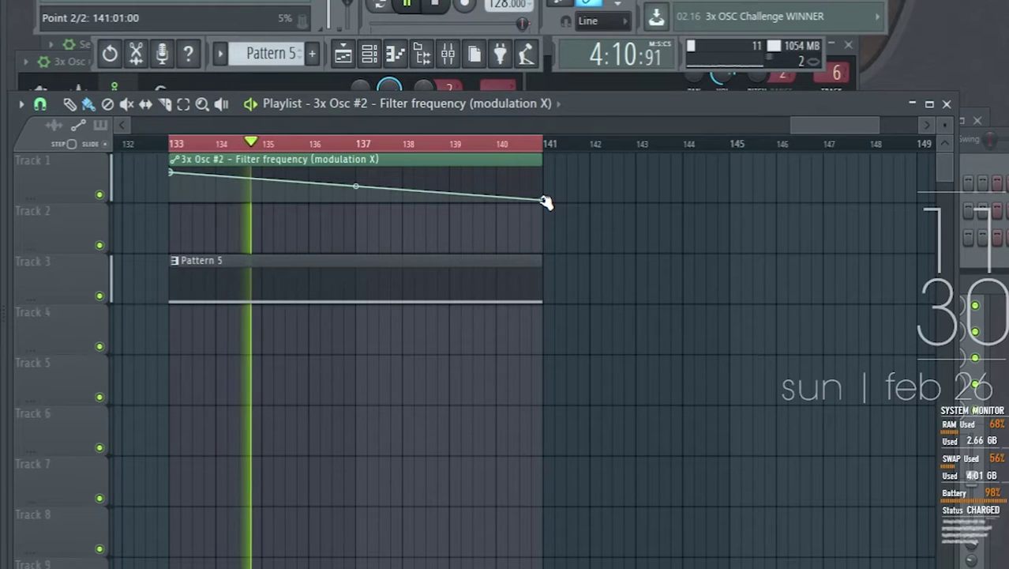
key(space)
- Show the unsorted channels in the channel rack and route 3x Osc #2 to the free mixer track 8
click(450, 54)
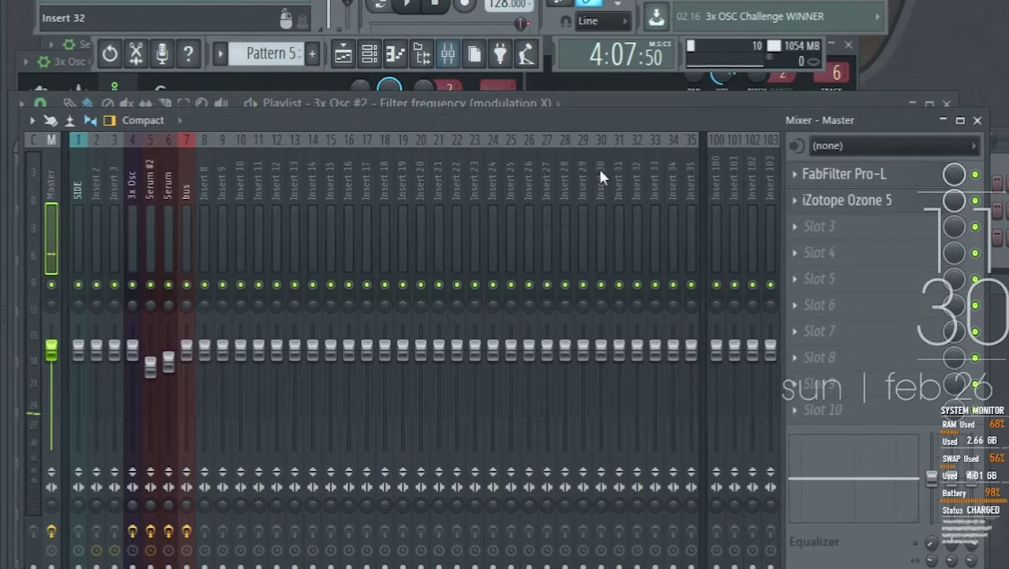
click(372, 55)
click(189, 142)
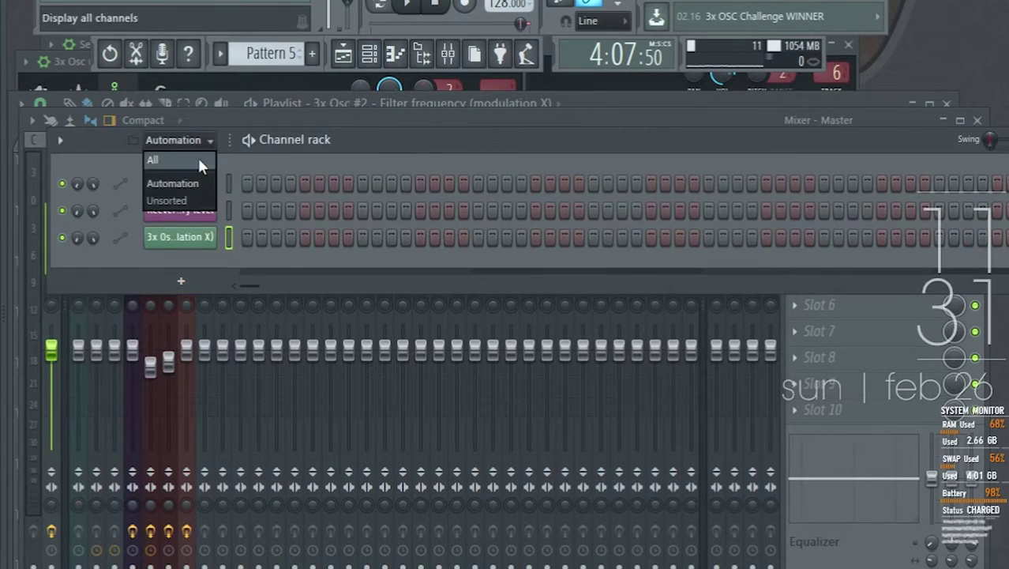
click(197, 198)
click(197, 372)
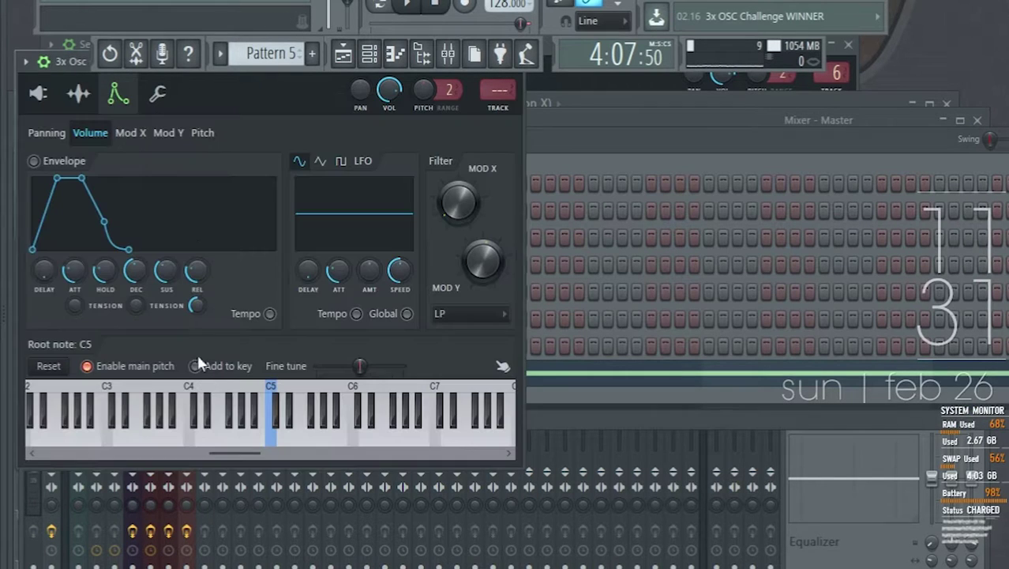
click(25, 63)
click(300, 121)
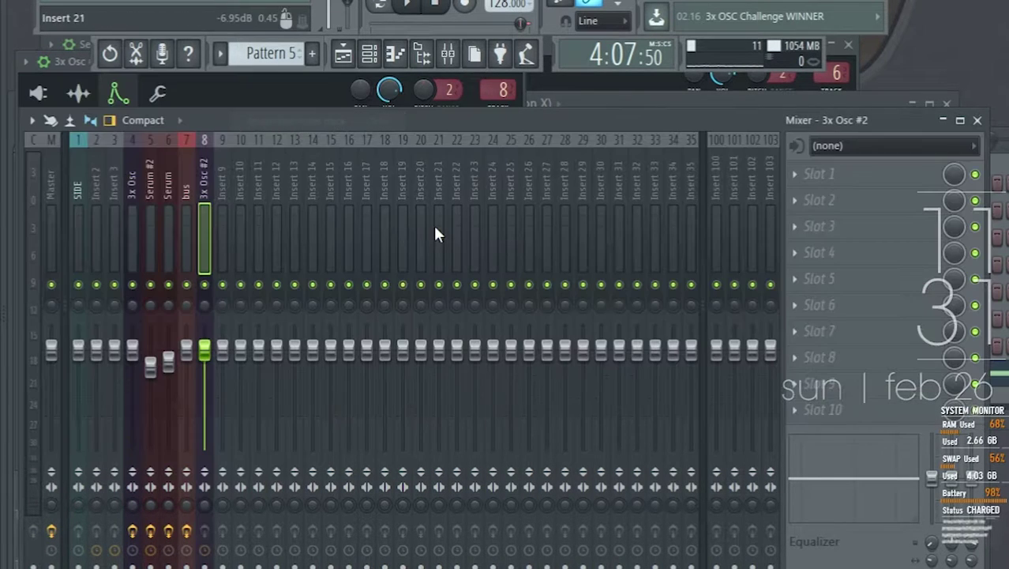
- Open the effect plugin choices for slot 1 of the 3x Osc #2 mixer track
click(833, 183)
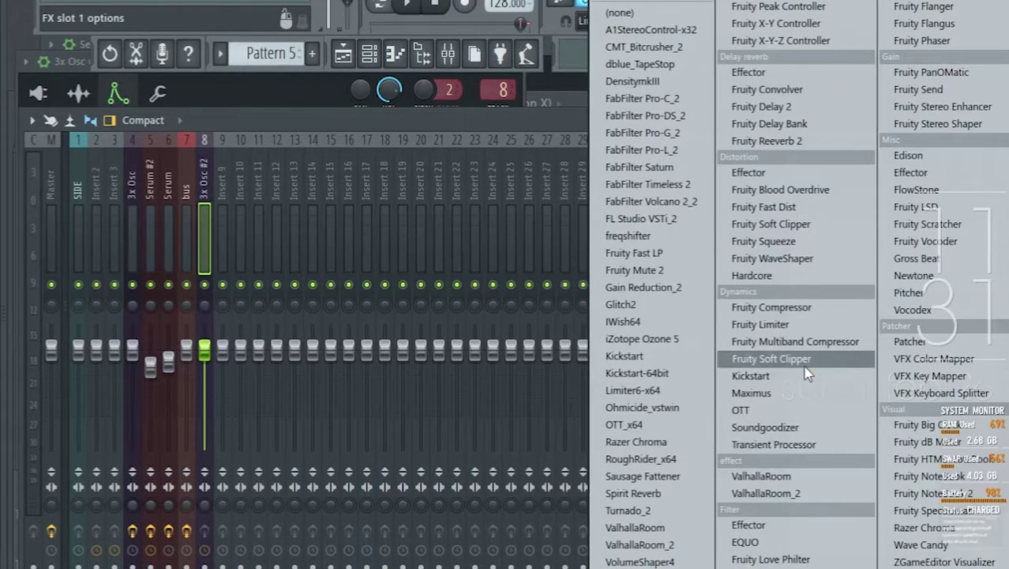